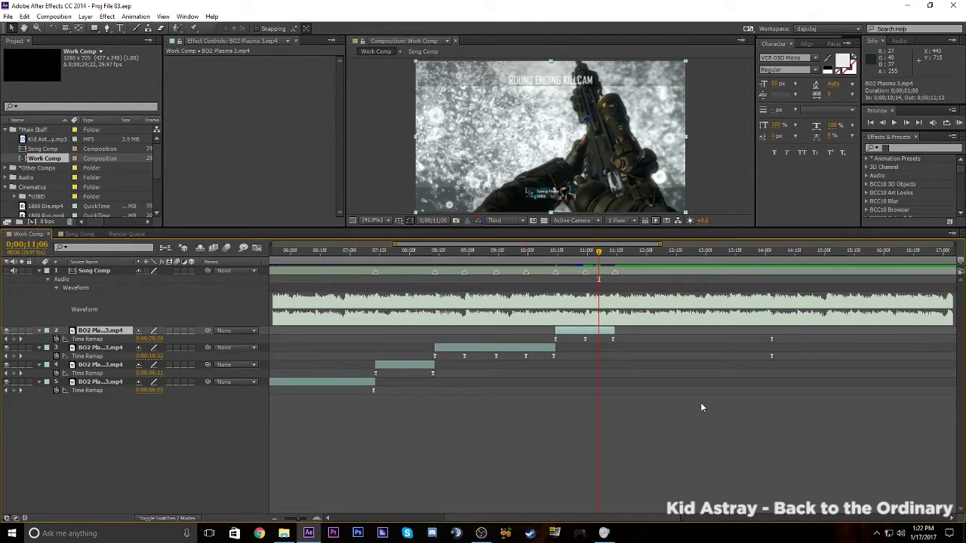
left_click(602, 406)
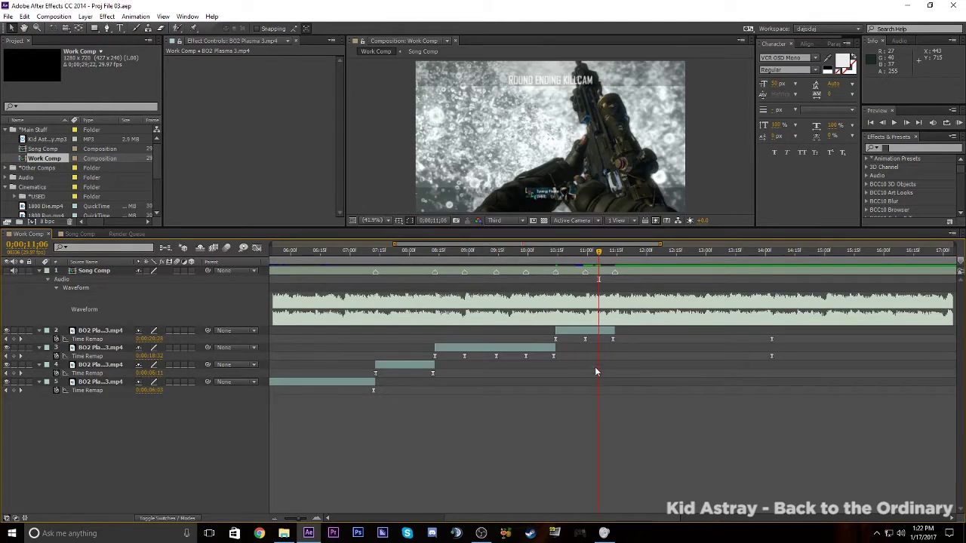
left_click(597, 334)
left_click(563, 345)
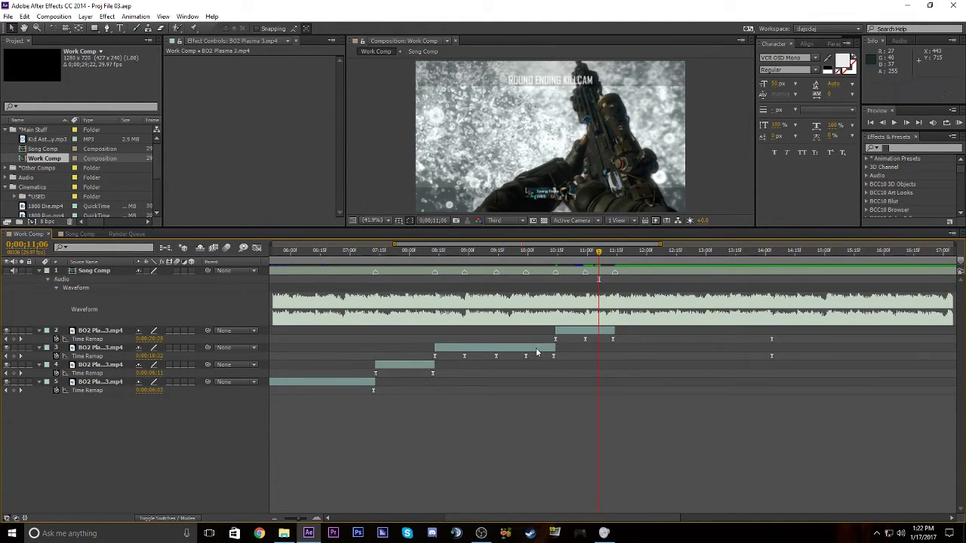
left_click(536, 348)
left_click(580, 332)
left_click(592, 342)
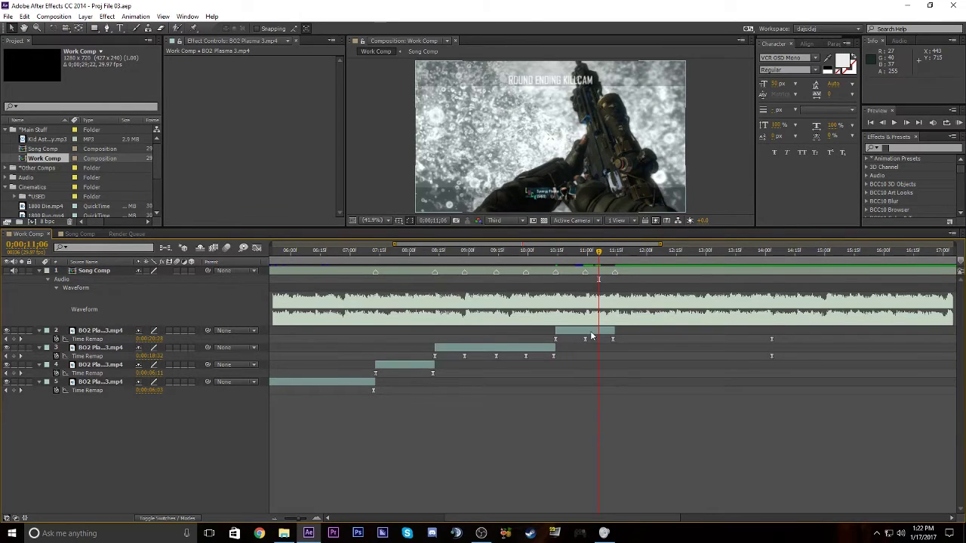
left_click(593, 332)
left_click(593, 360)
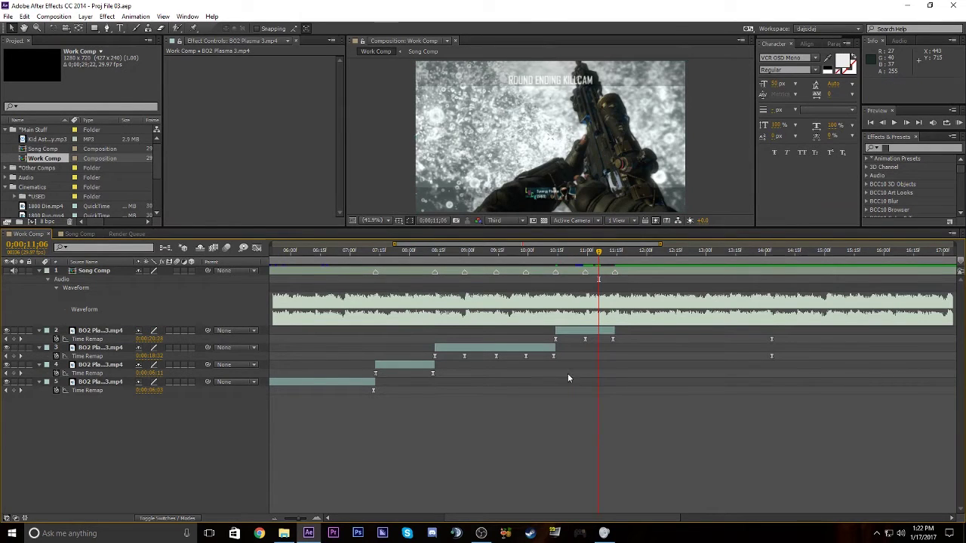
left_click(611, 339)
left_click(614, 338)
left_click(629, 359)
Preview the song's audio from 0;00;11;14, at the end of the last BO2 Plasma clip, to find the next beat
left_click(613, 252)
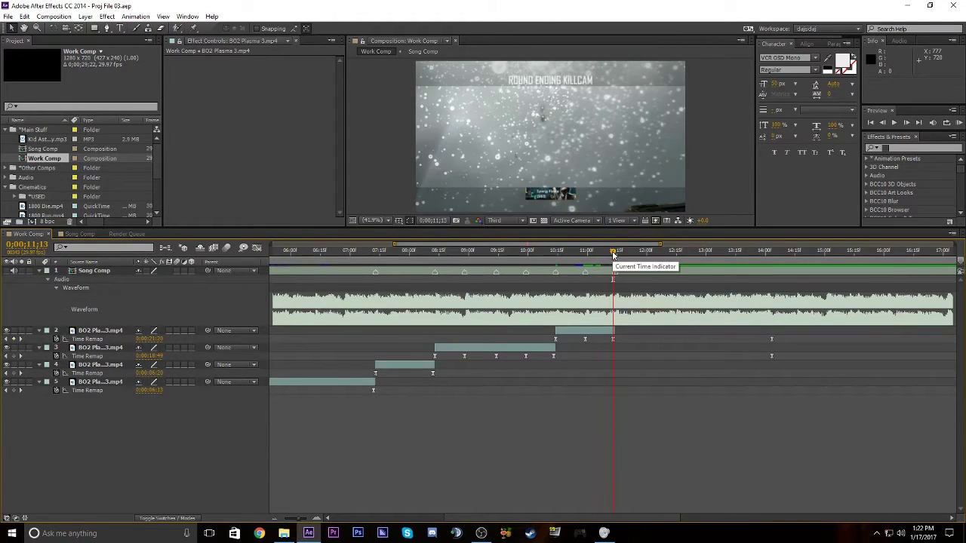
left_click_drag(613, 254, 614, 254)
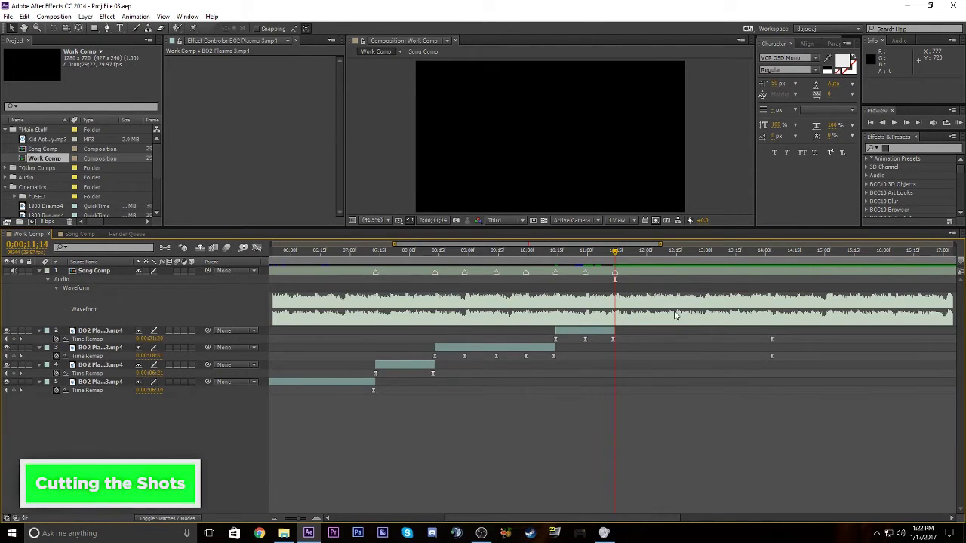
left_click(591, 332)
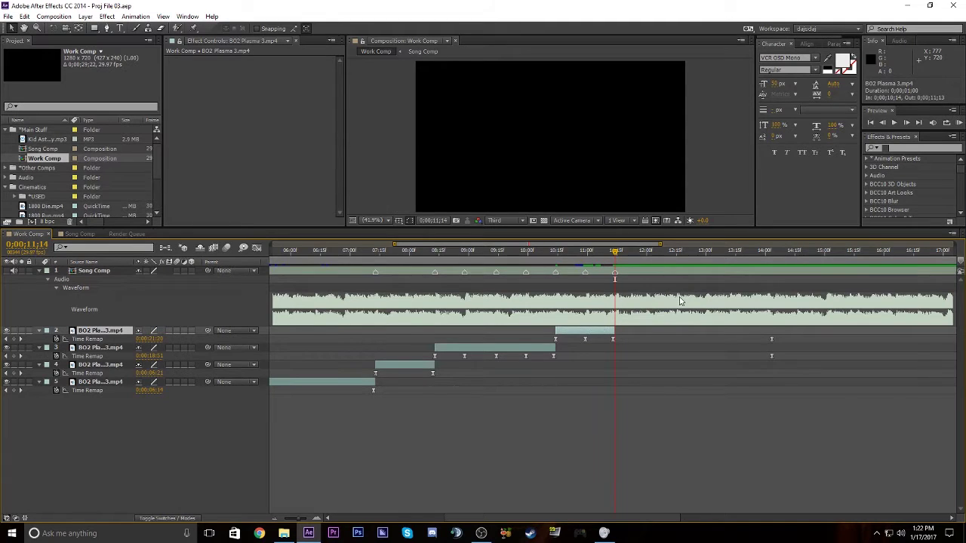
key("KP_Decimal")
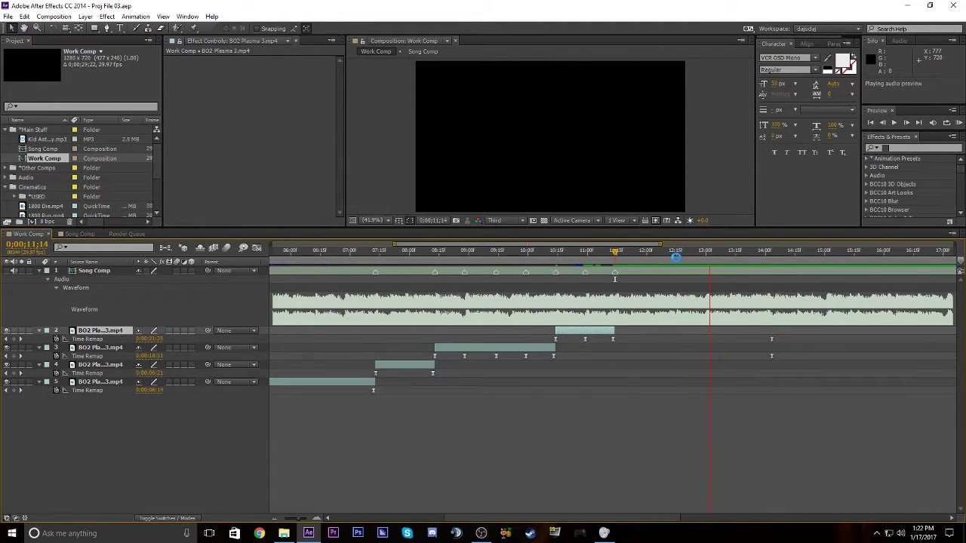
Locate the next beat by previewing the audio and add a layer marker to Song Comp at 0;00;12;15
left_click(676, 258)
left_click(677, 276)
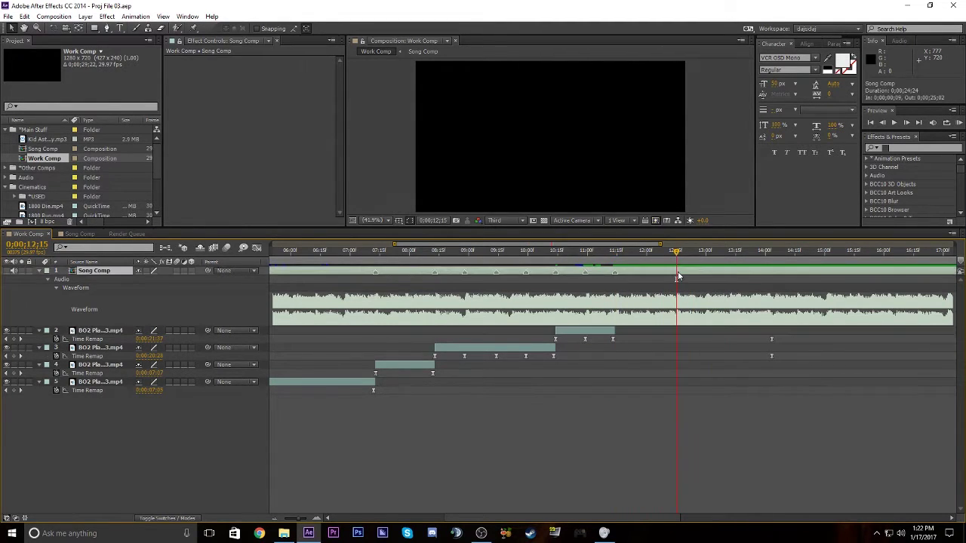
key("KP_Decimal")
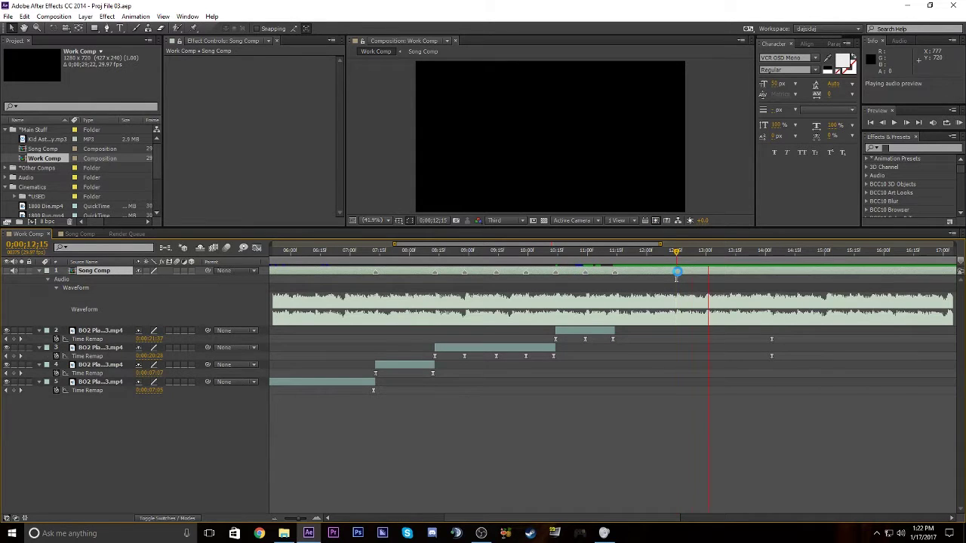
left_click(678, 276)
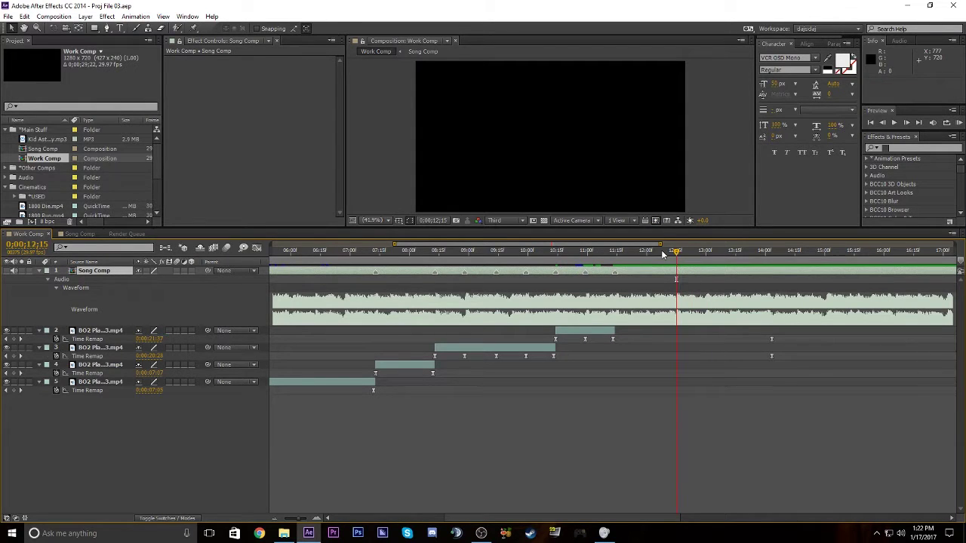
mouse_move(676, 257)
left_mouse_down()
mouse_move(662, 257)
mouse_move(674, 257)
left_mouse_up()
key("Page_Down")
Place the 5 rolling standoff clip directly below Song Comp, starting at 0;00;12;15
scroll(54, 155, "down", 3)
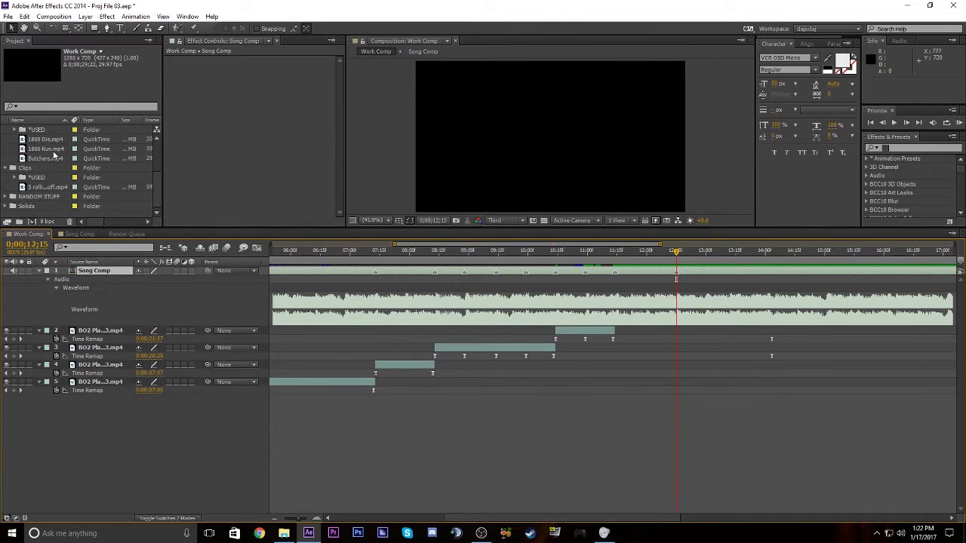
left_click_drag(53, 186, 104, 300)
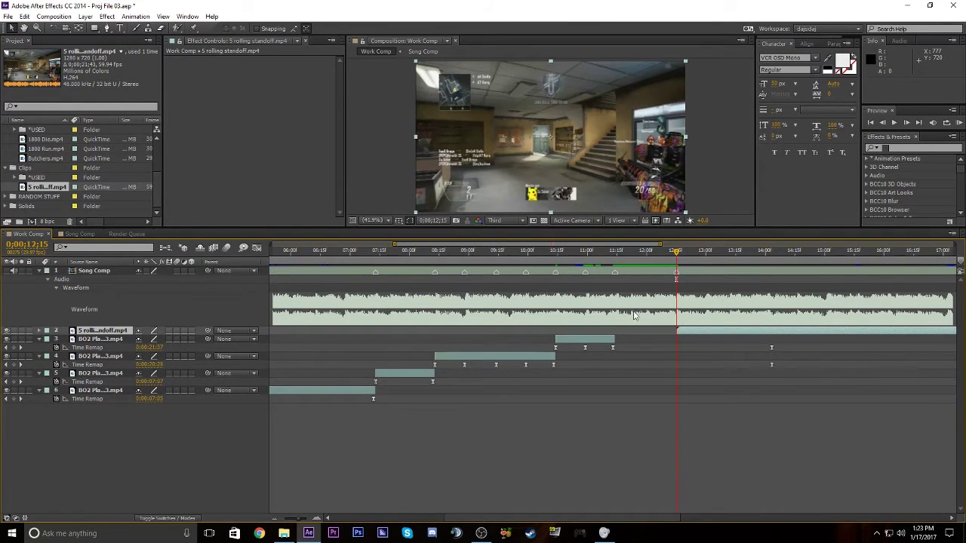
Slide the 5 rolling standoff layer earlier in time until a scoped shot lines up with the marker at 0;00;12;15
left_click_drag(595, 246, 701, 264)
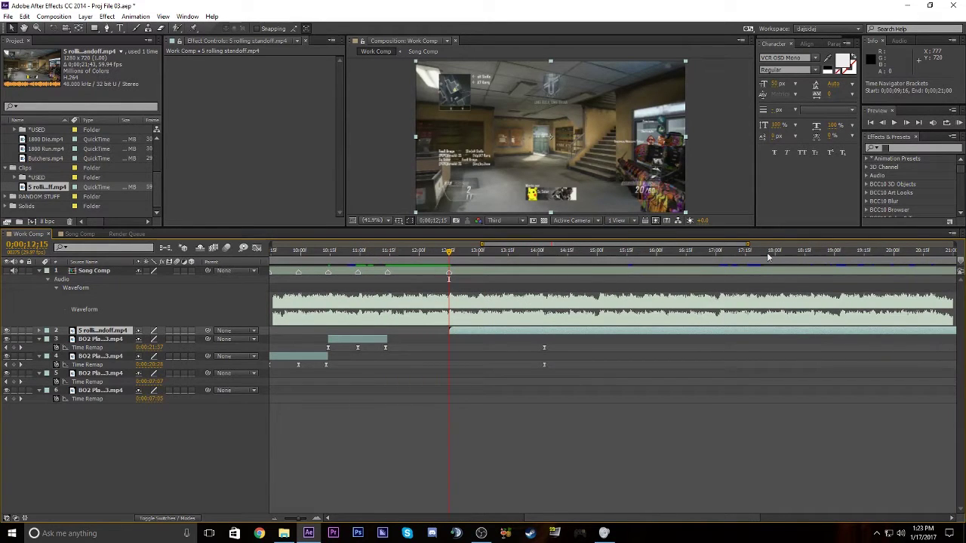
left_click_drag(946, 331, 795, 444)
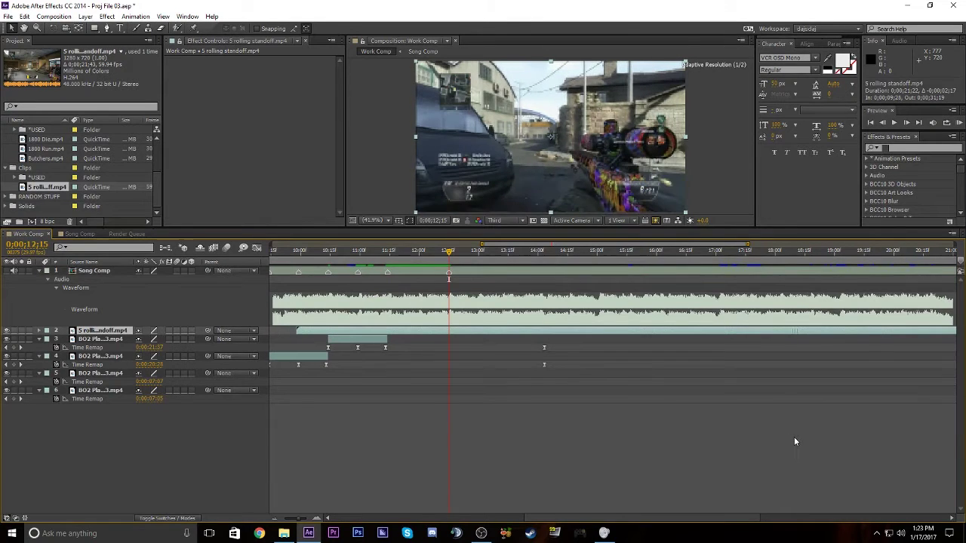
left_click_drag(823, 331, 833, 370)
left_click_drag(406, 334, 523, 347)
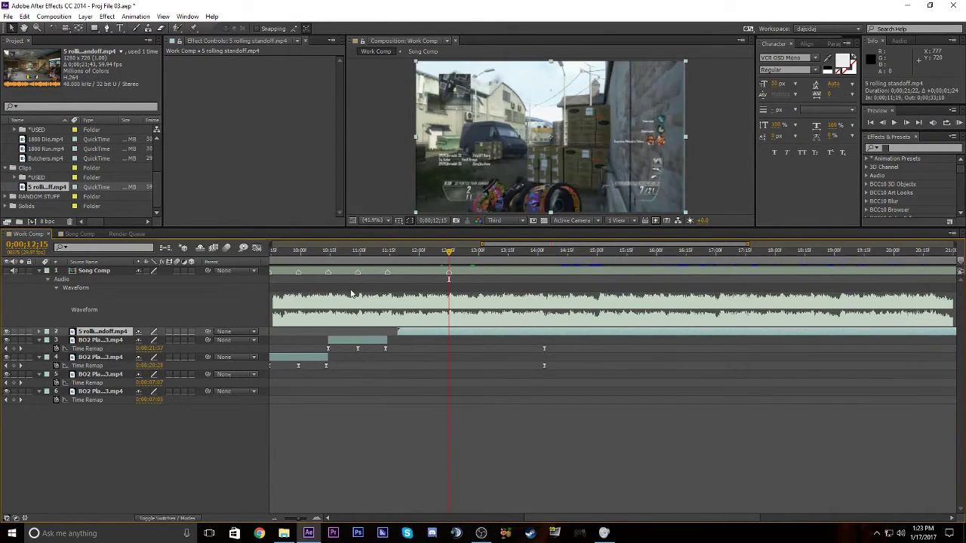
left_click(329, 260)
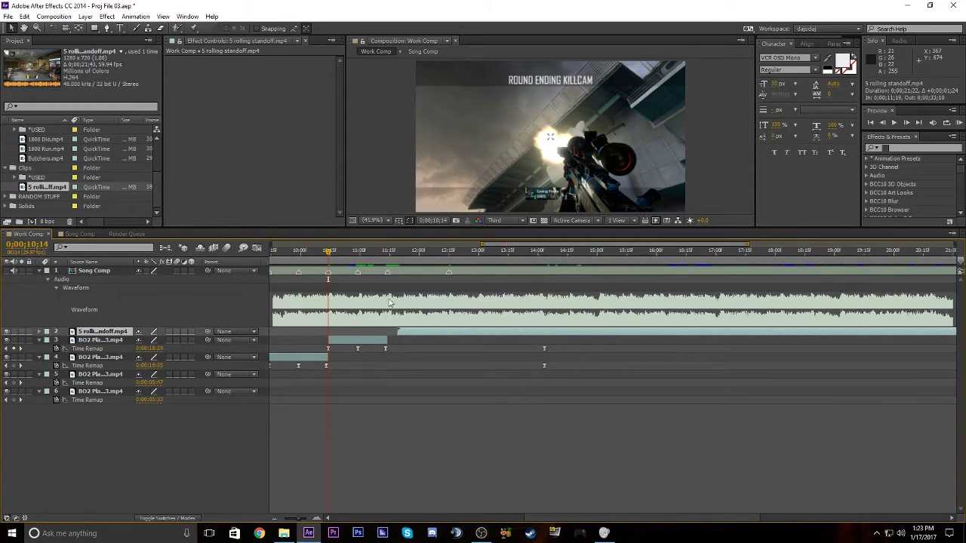
left_click_drag(460, 260, 450, 270)
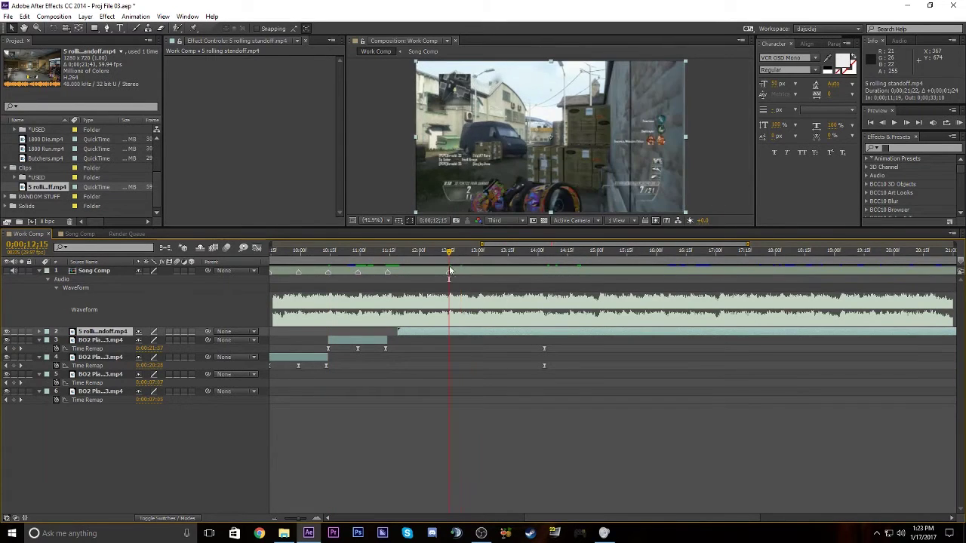
left_click(728, 346)
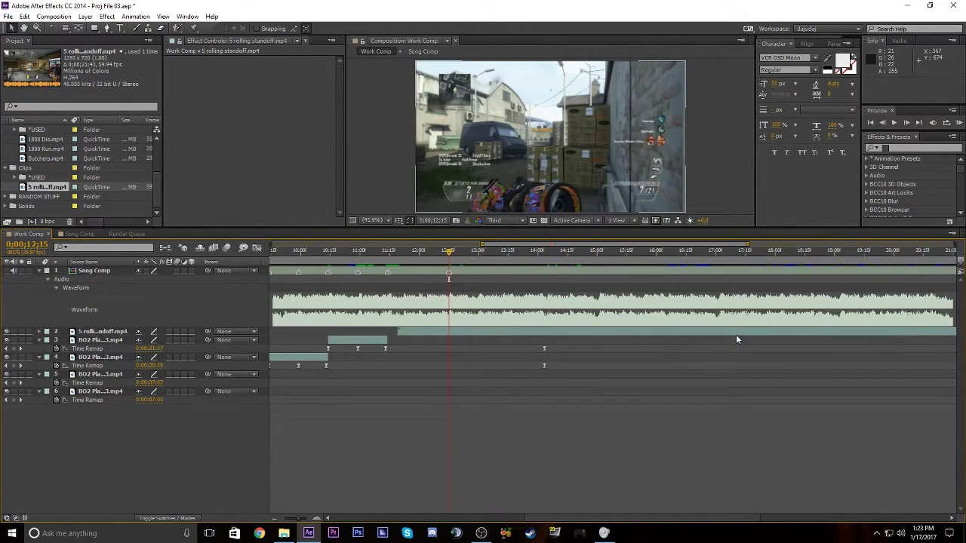
left_click_drag(736, 334, 676, 394)
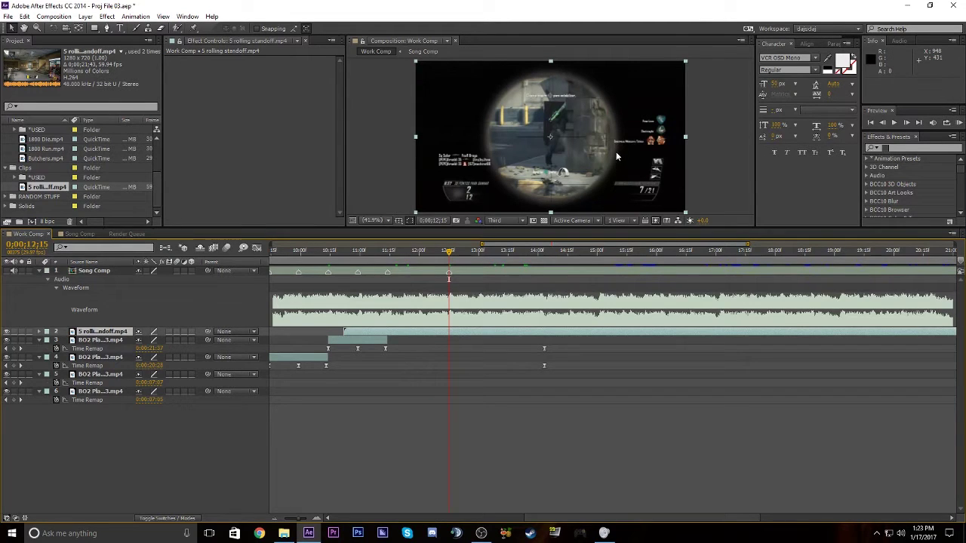
Split the 5 rolling standoff layer at 0;00;12;15 and delete the part before the marker
key("ctrl+shift+d")
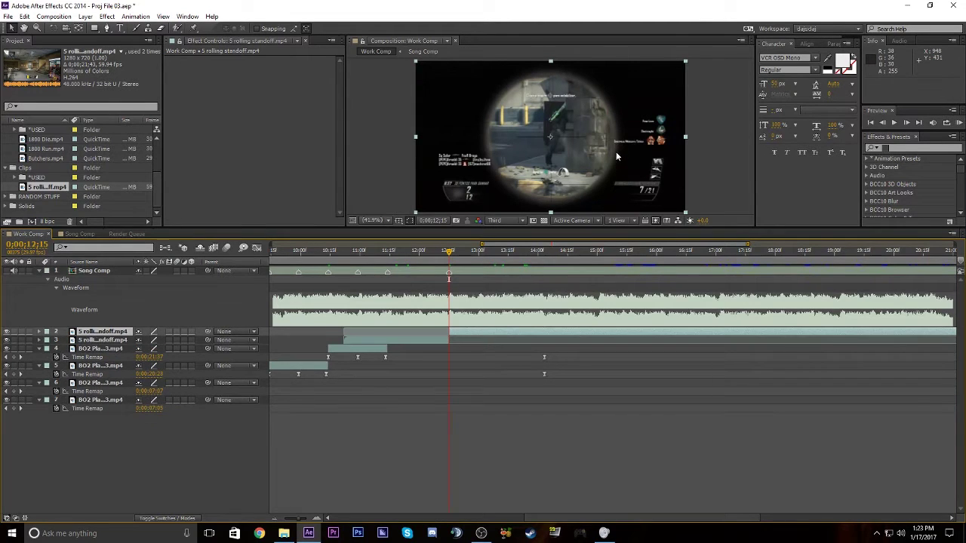
left_click(379, 344)
key("Delete")
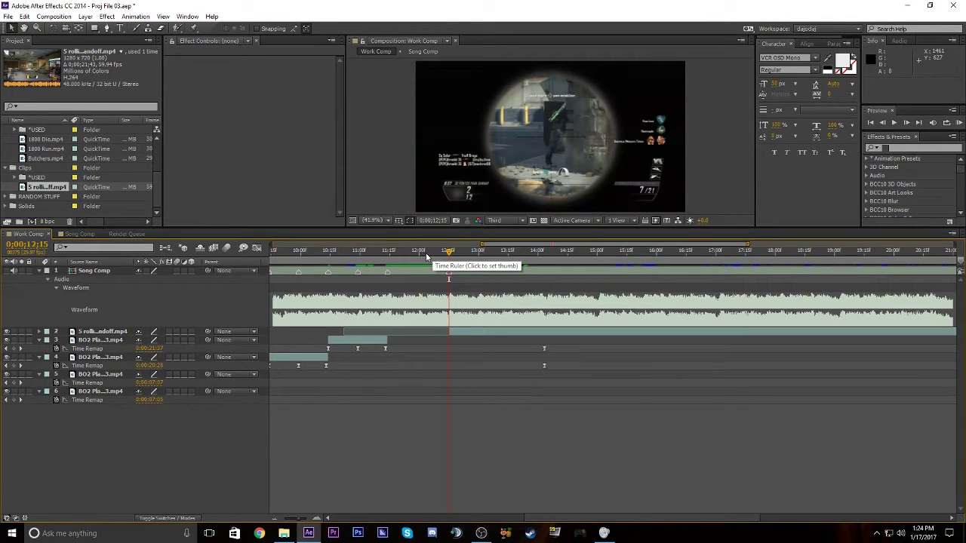
Scrub through the trimmed clip and slide it earlier, to an in point of 0;00;11;06, so another scoped shot falls on the 0;00;12;15 marker
key("KP_Multiply")
left_click(432, 251)
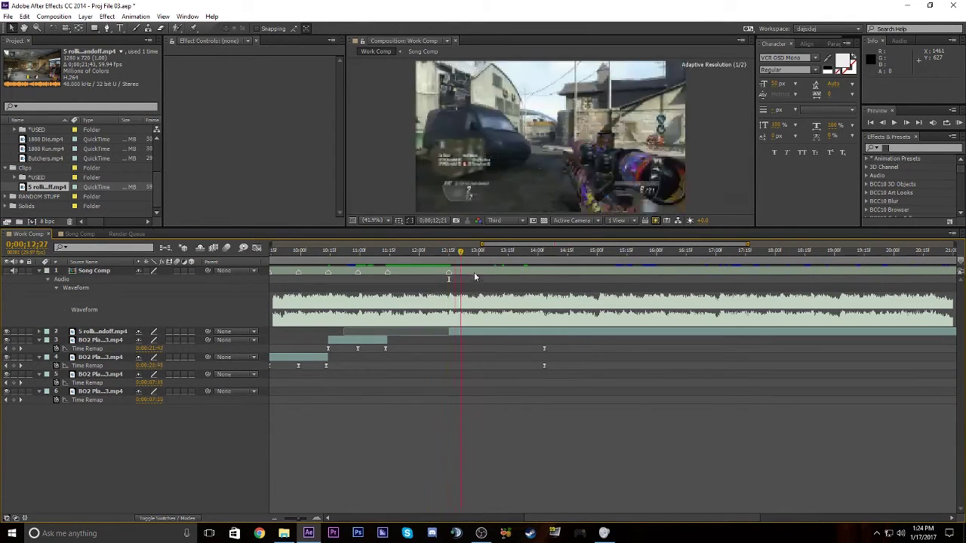
left_click_drag(436, 308, 447, 338)
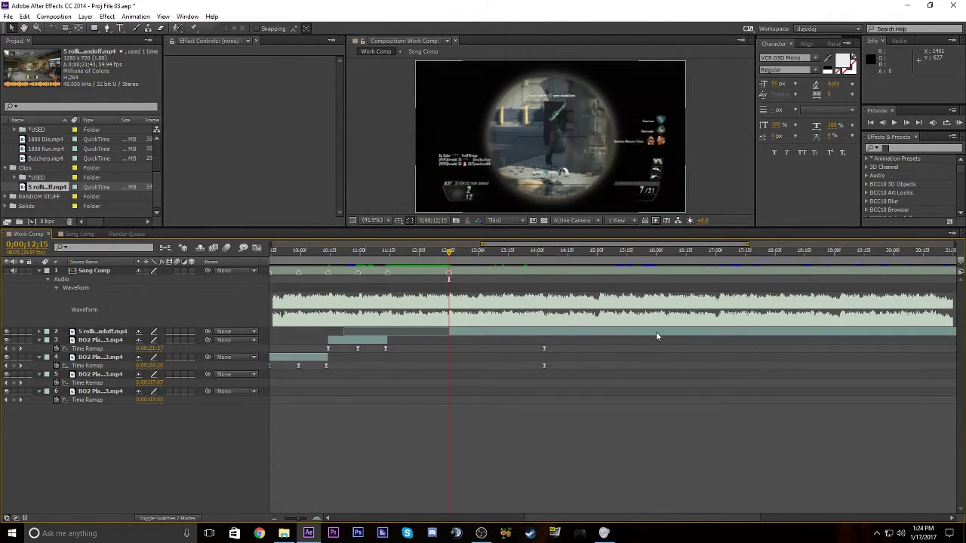
left_click_drag(642, 331, 581, 384)
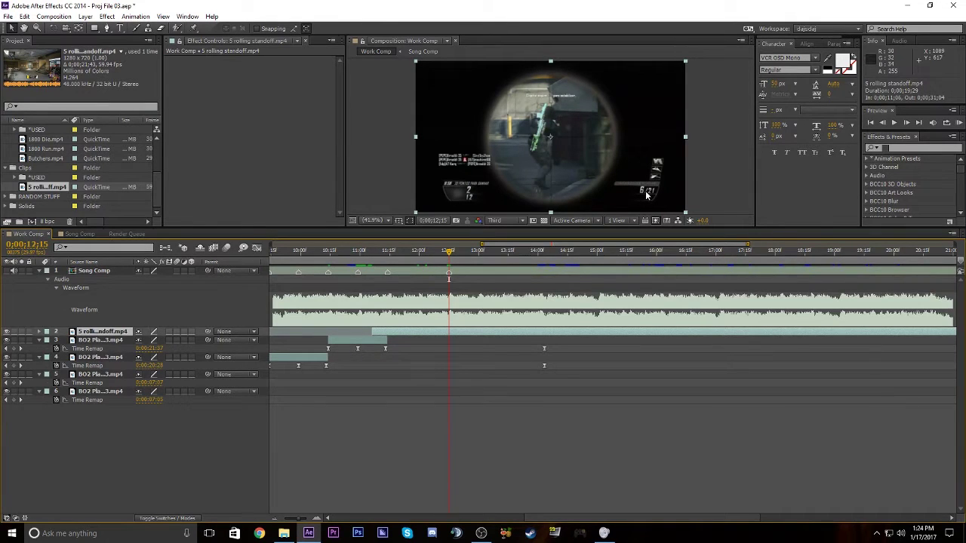
left_click(596, 352)
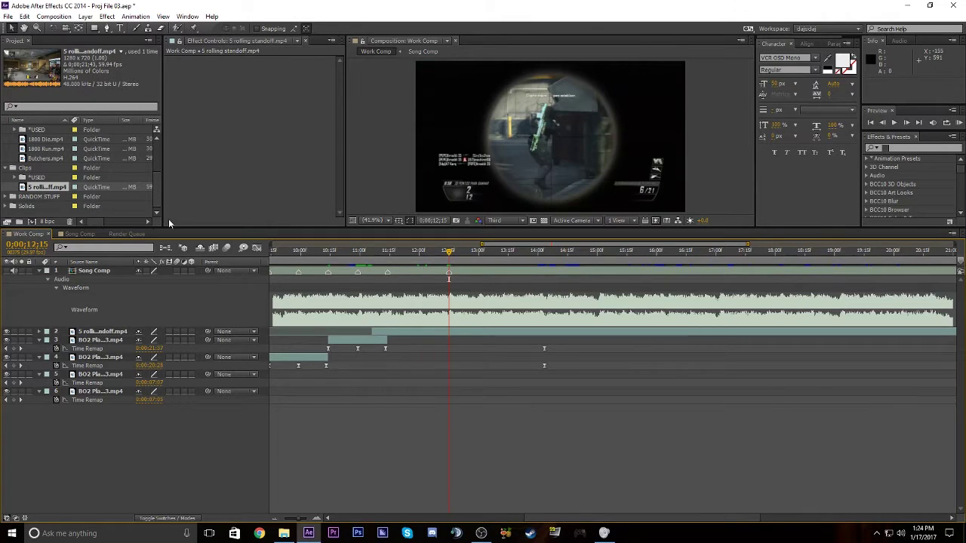
Move the 5 rolling standoff footage into the *USED folder inside Clips
left_click(60, 187)
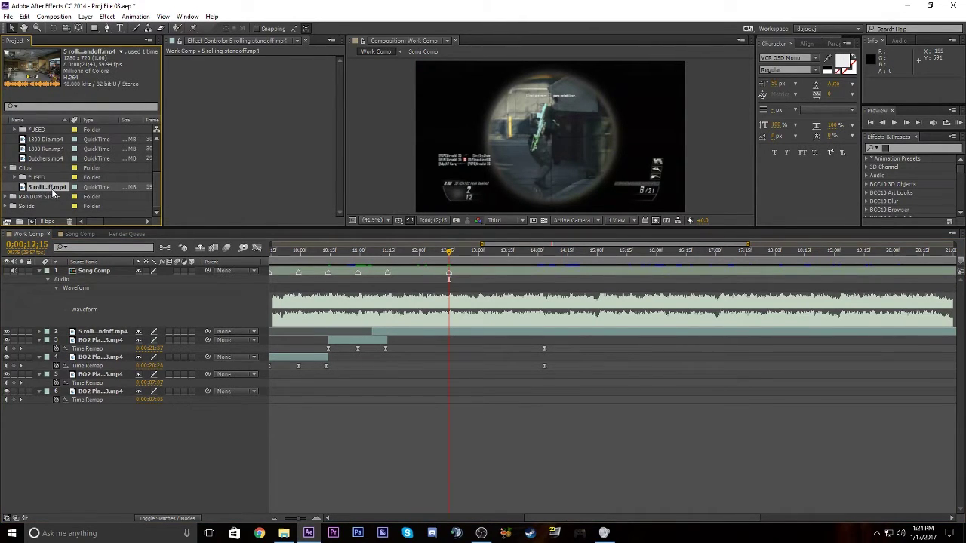
left_click_drag(53, 192, 37, 178)
Try sliding the 5 rolling standoff layer earlier and trimming its in point to 0;00;12;15, undoing each change
left_click(766, 333)
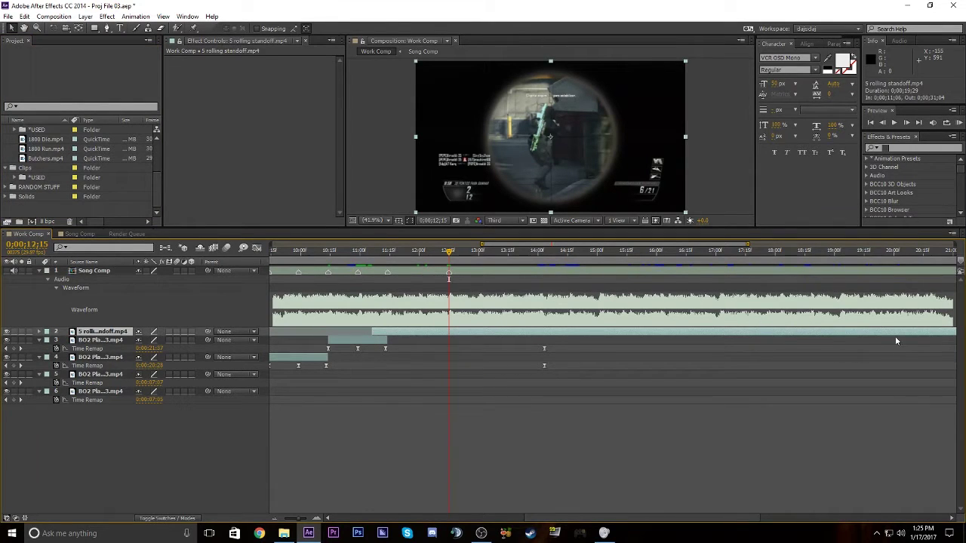
left_click_drag(932, 333, 928, 337)
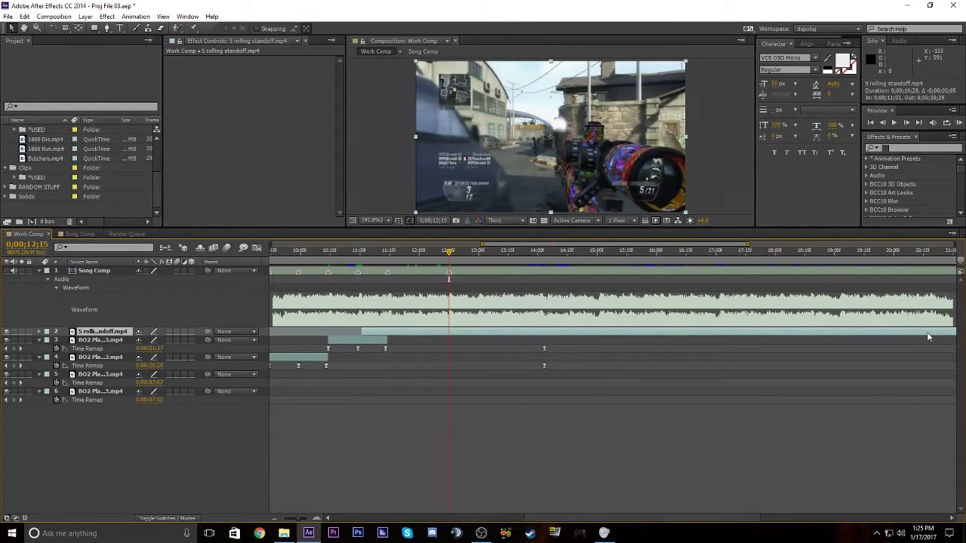
key("ctrl+z")
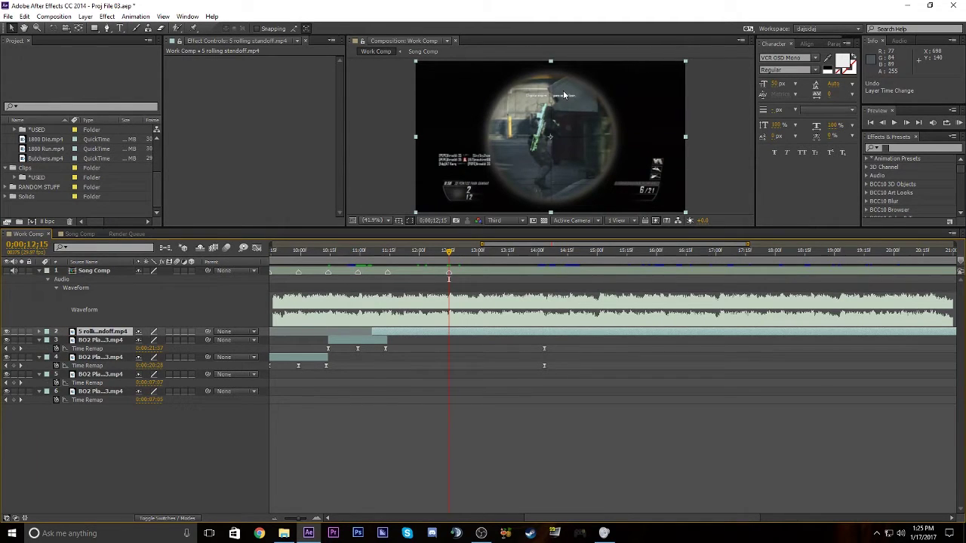
key("alt+bracketleft")
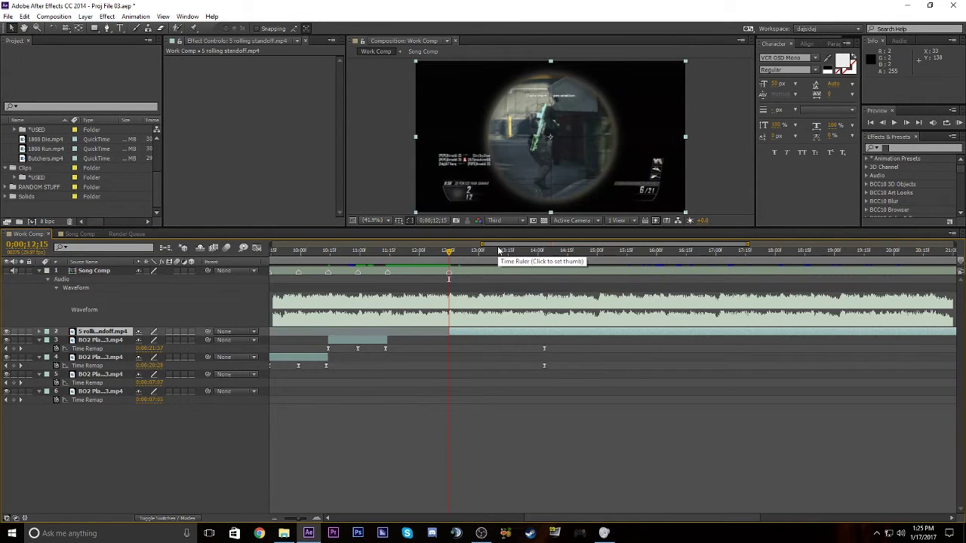
key("ctrl+z")
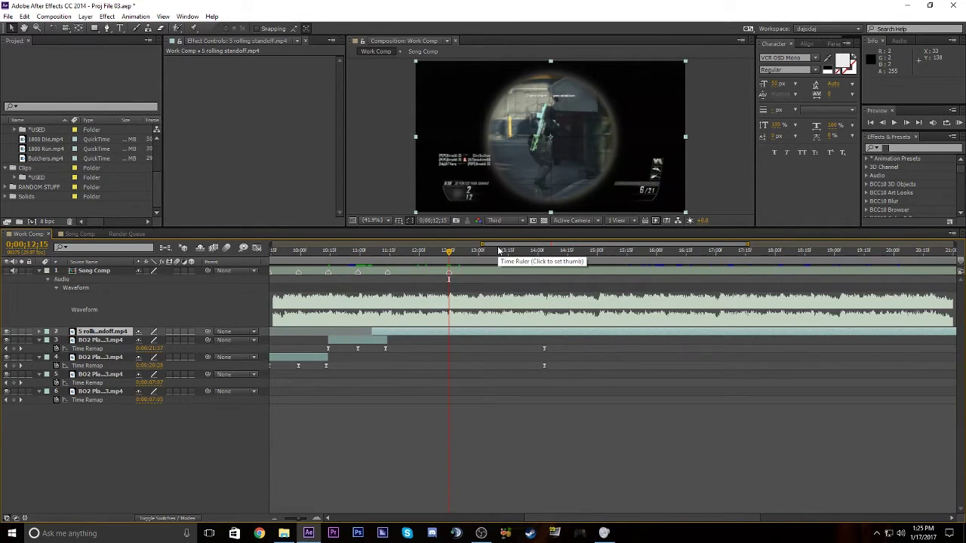
Split the repositioned 5 rolling standoff layer at 0;00;12;15, delete the earlier part, and preview the remaining clip
key("ctrl+shift+d")
left_click(435, 339)
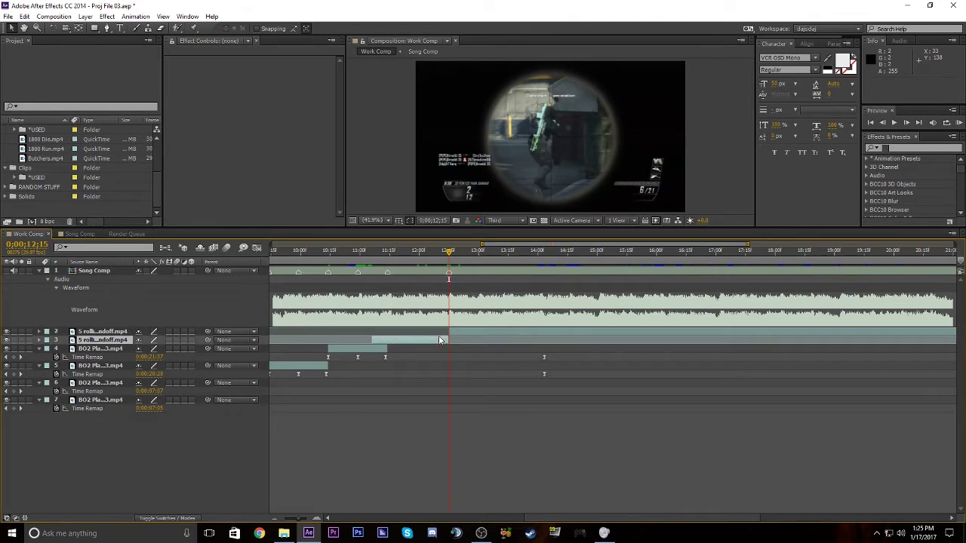
key("Delete")
left_click(497, 336)
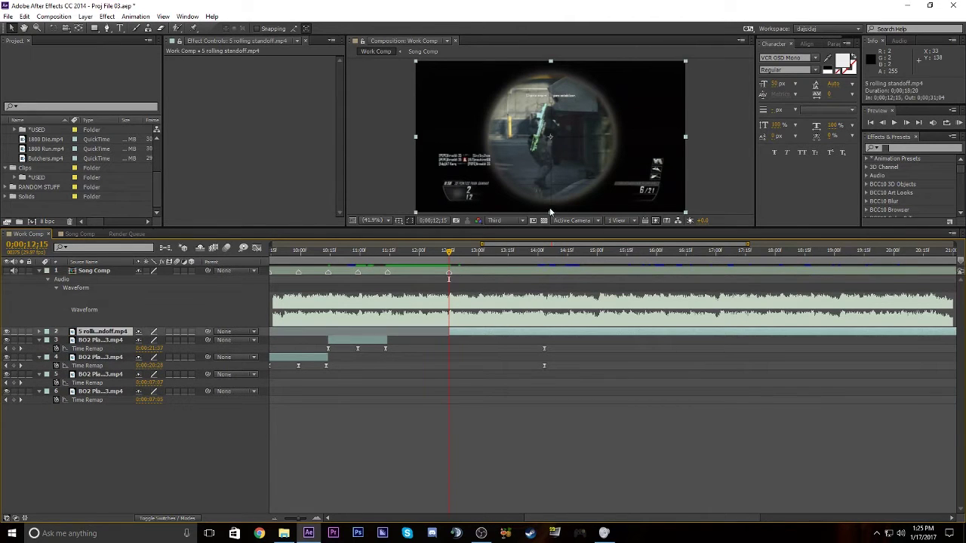
key("Page_Up")
key("space")
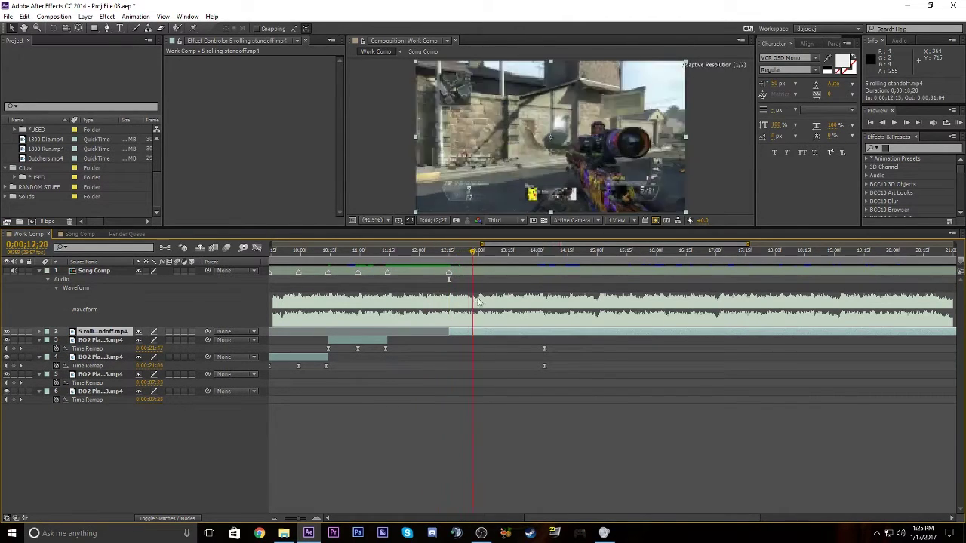
Scrub the 5 rolling standoff clip frame by frame to its next scoped shot and split the layer at 0;00;14;07
key("space")
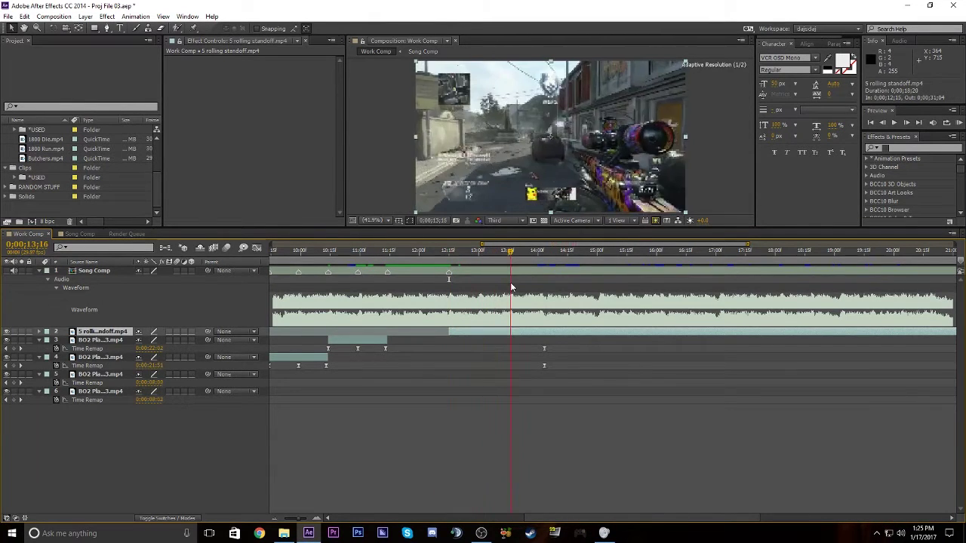
left_click_drag(556, 312, 552, 308)
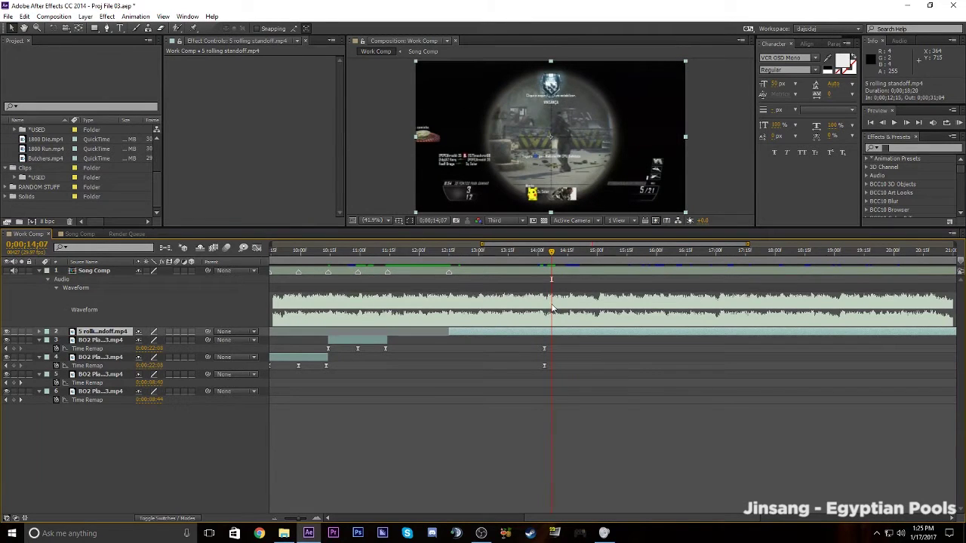
left_click_drag(544, 254, 551, 290)
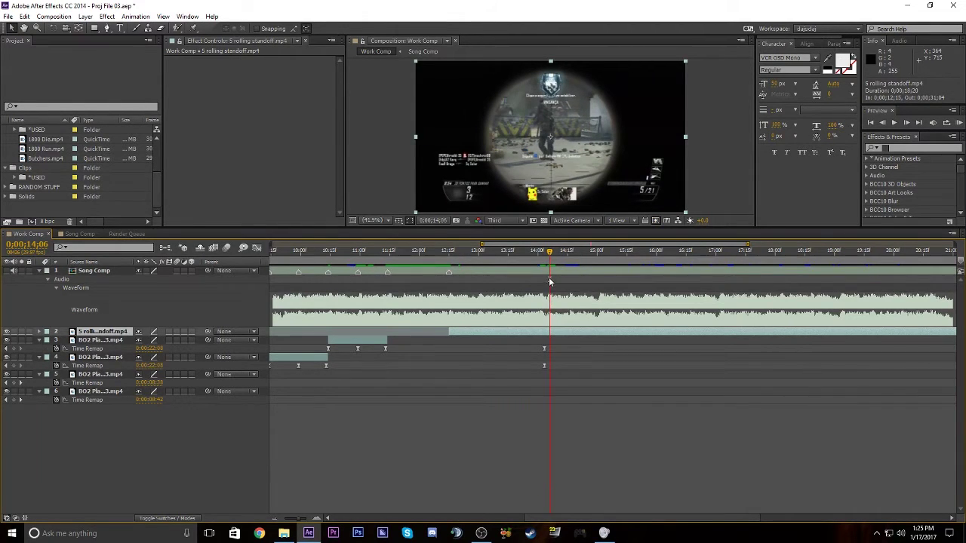
left_click_drag(549, 282, 552, 278)
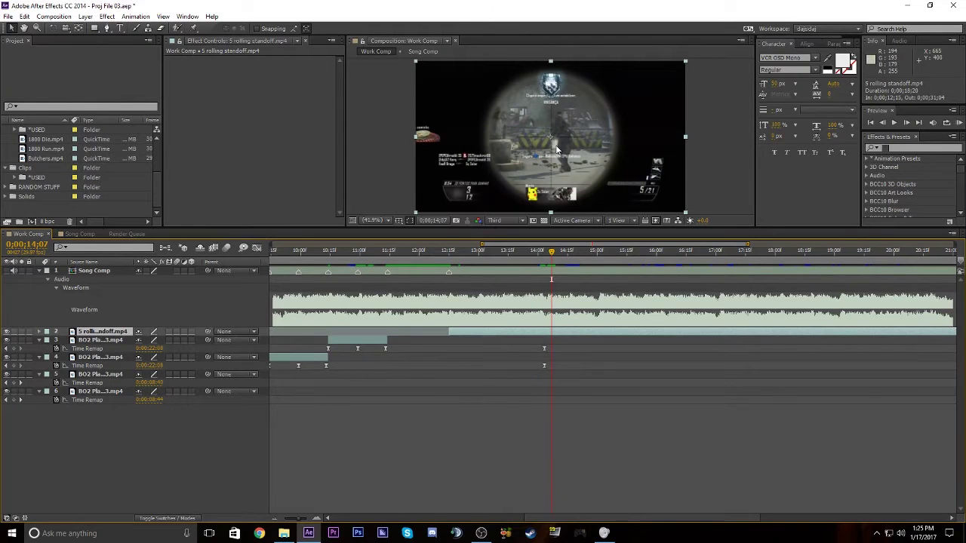
key("Page_Up")
key("Page_Down")
key("Page_Up")
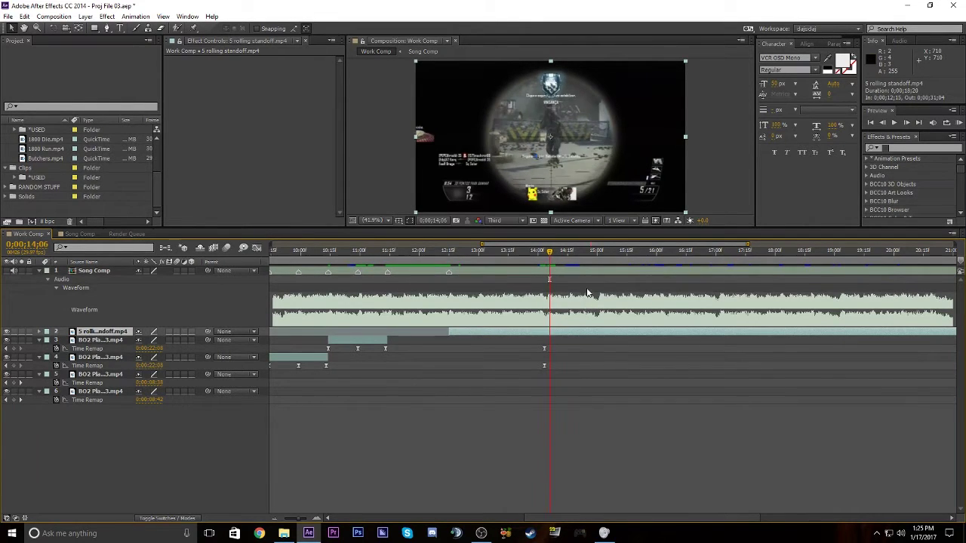
key("Page_Up")
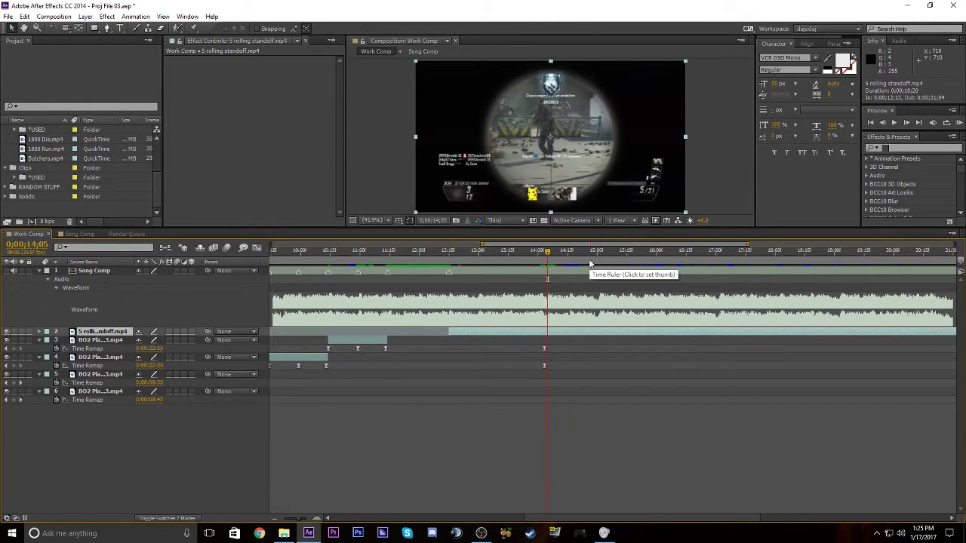
key("Page_Down")
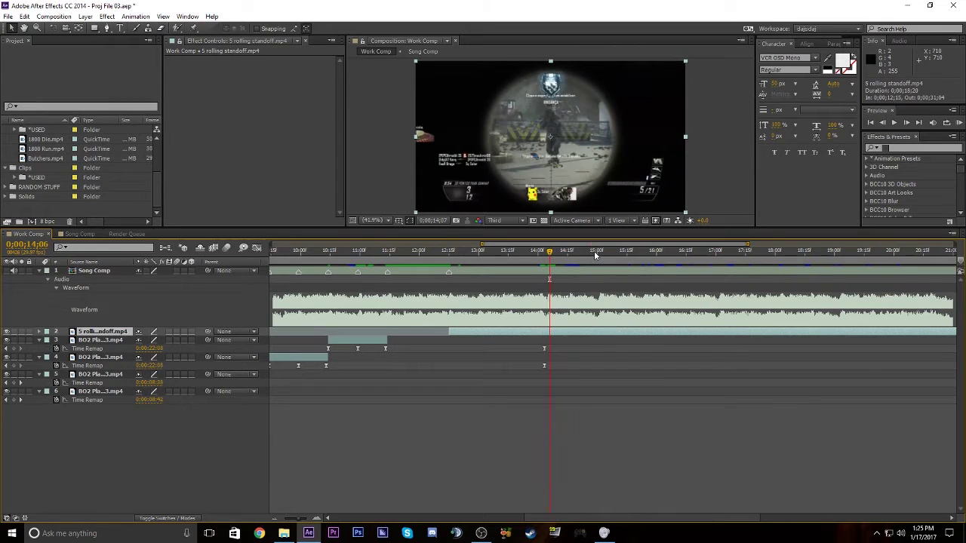
key("Page_Down")
key("ctrl+shift+d")
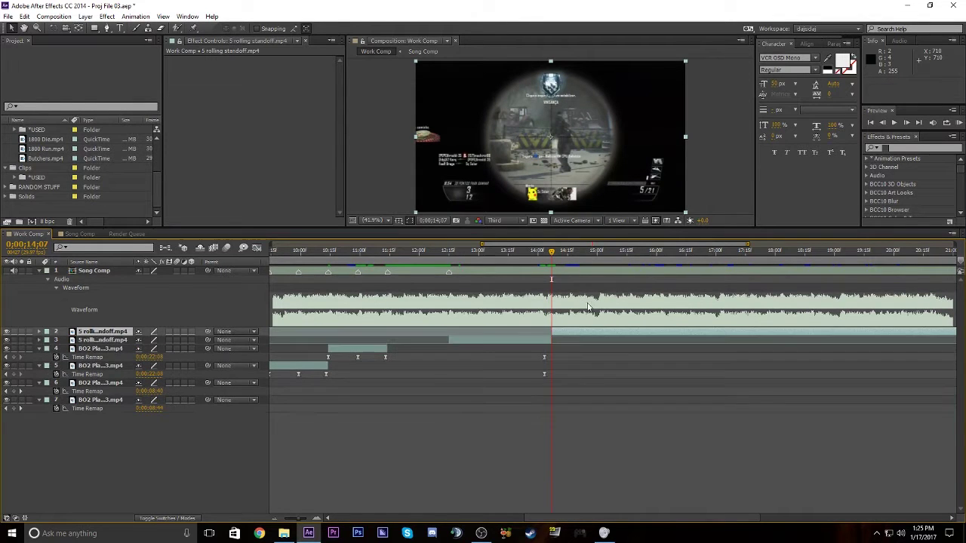
Split the remaining 5 rolling standoff footage at its following scoped shots, at 0;00;15;26, 0;00;17;07 and 0;00;18;16
left_click_drag(551, 278, 645, 407)
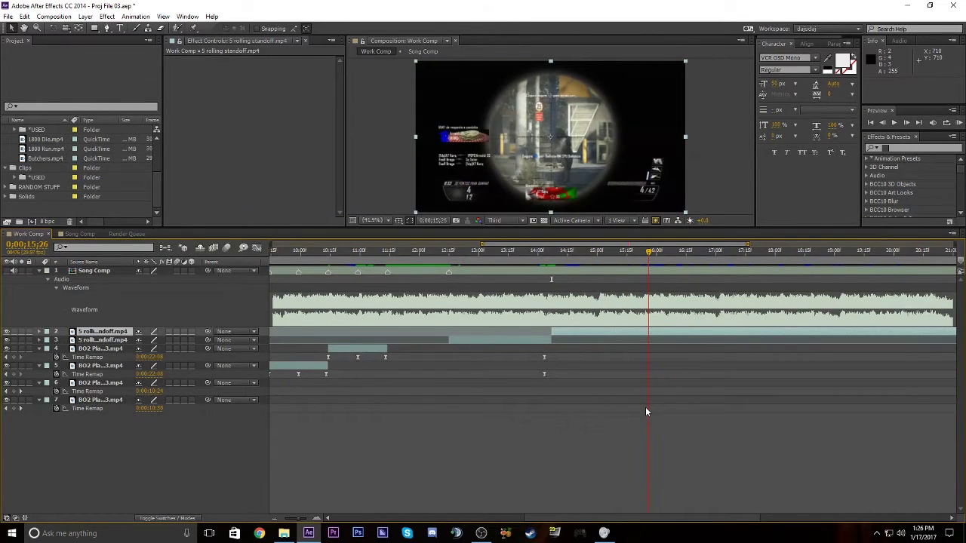
key("ctrl+shift+d")
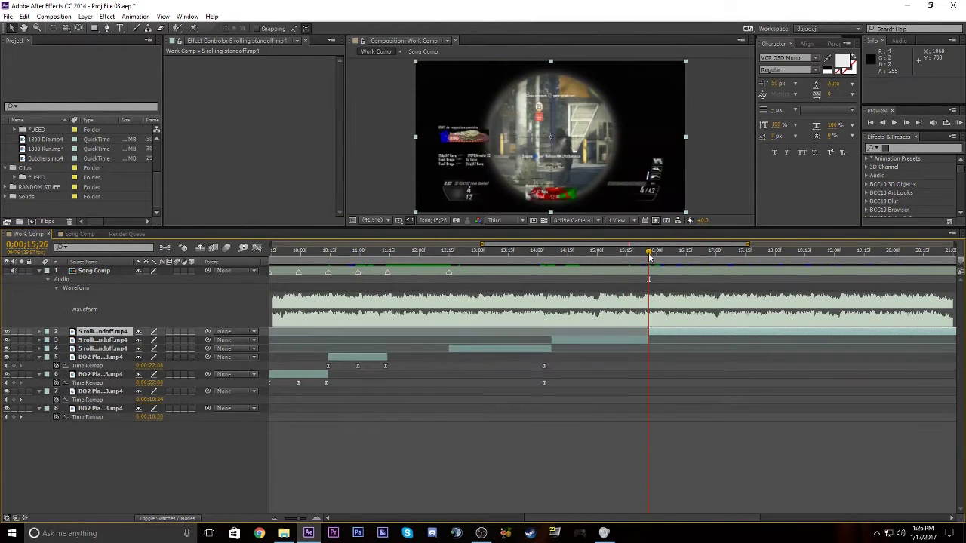
left_click_drag(648, 280, 731, 311)
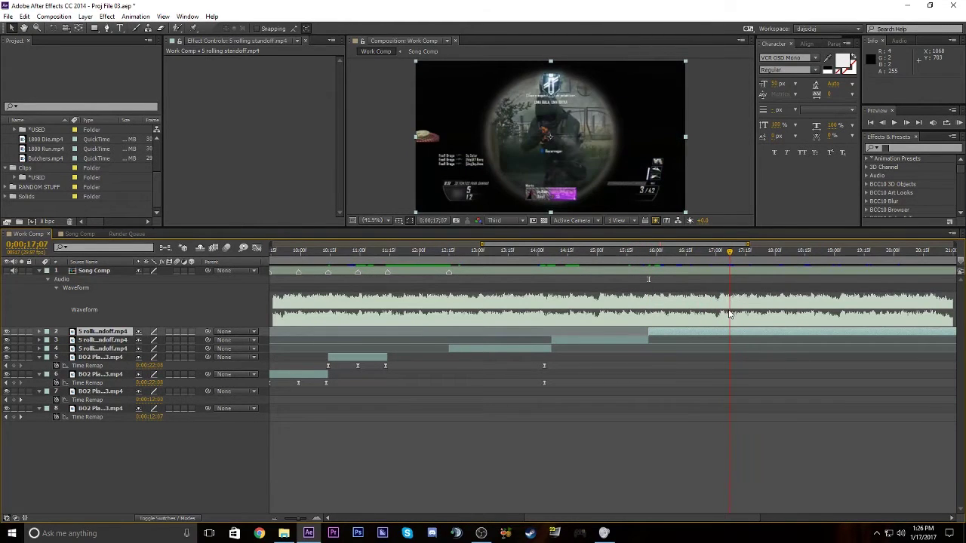
key("ctrl+shift+d")
left_click_drag(736, 264, 810, 326)
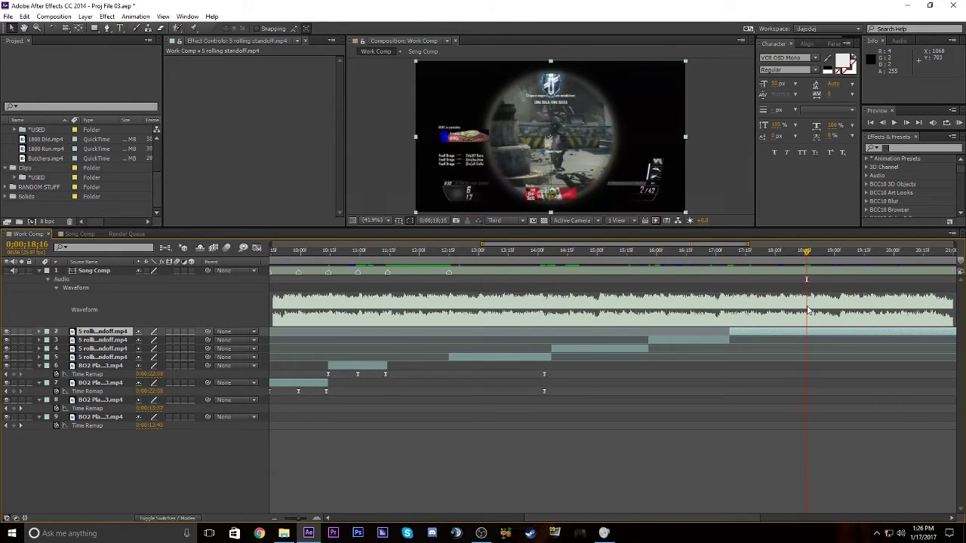
key("ctrl+shift+d")
Return to the 0;00;12;15 marker, listen to the song, and mark the next beat at 0;00;14;01 on the Song Comp layer
left_click_drag(802, 249, 516, 385)
mouse_move(422, 390)
left_mouse_down()
mouse_move(461, 394)
mouse_move(450, 391)
left_mouse_up()
left_click(481, 360)
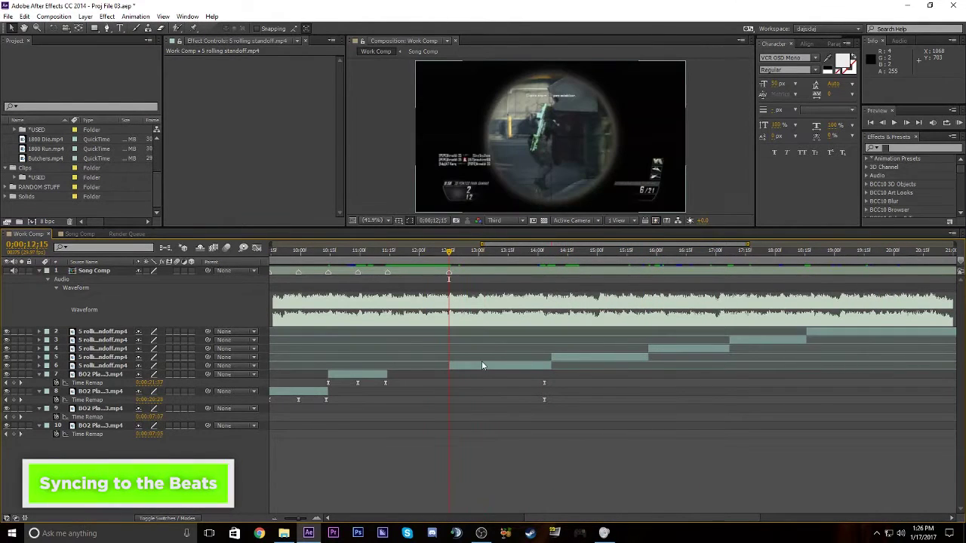
left_click(526, 273)
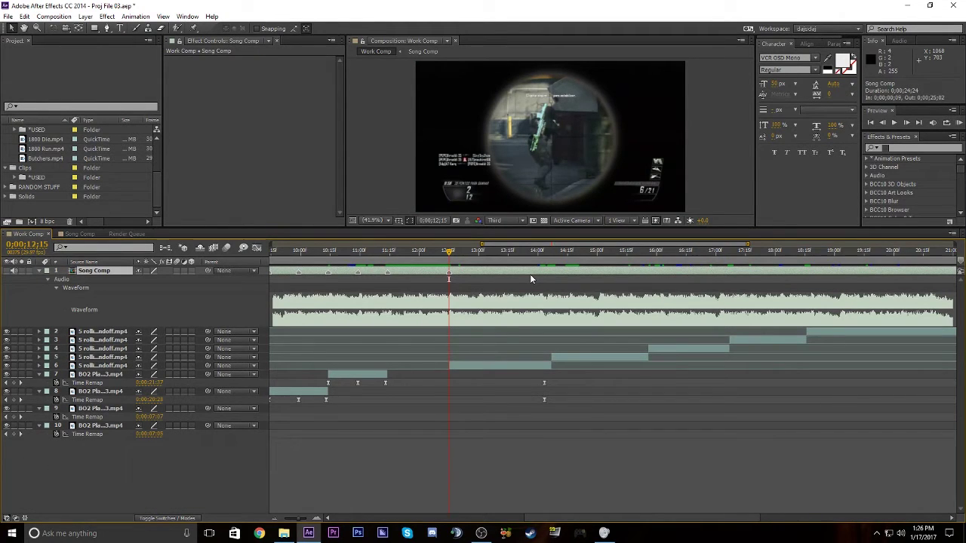
key("KP_Decimal")
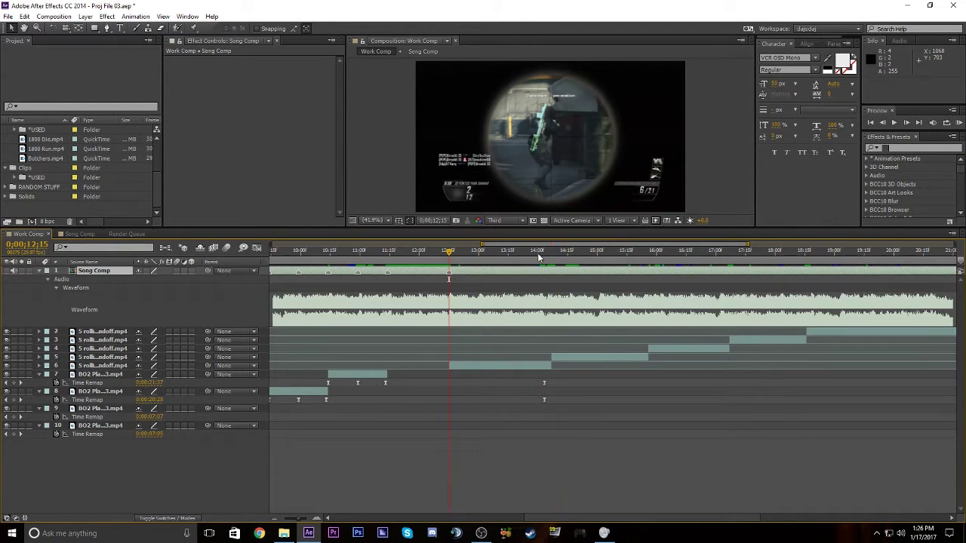
left_click(539, 252)
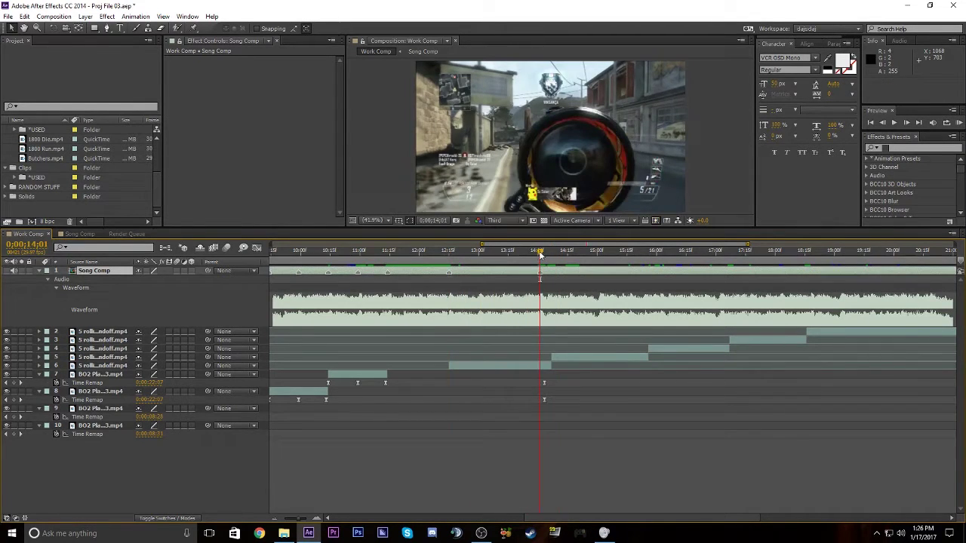
Listen to the song from 0;00;14;01 and add Song Comp beat markers at 0;00;15;16 and 0;00;16;17
key("KP_Decimal")
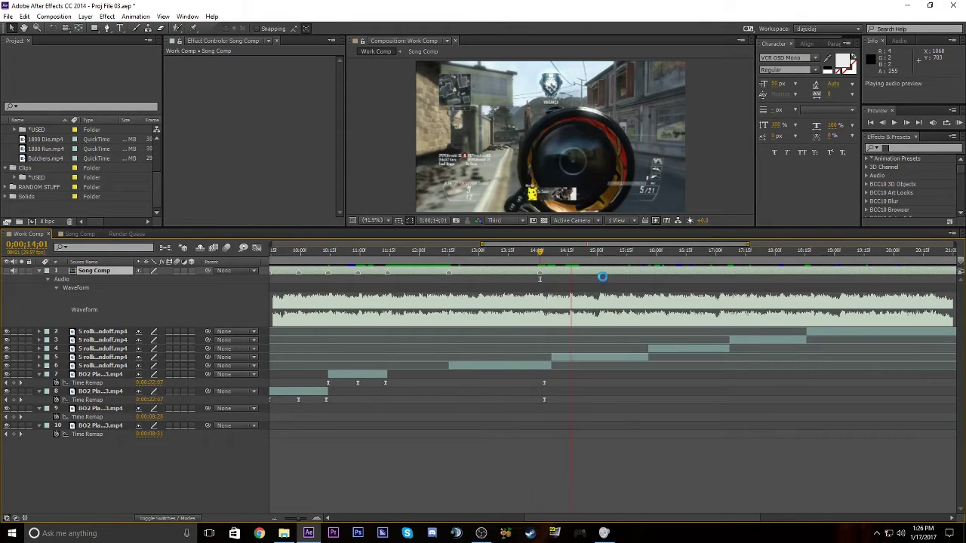
left_click(628, 252)
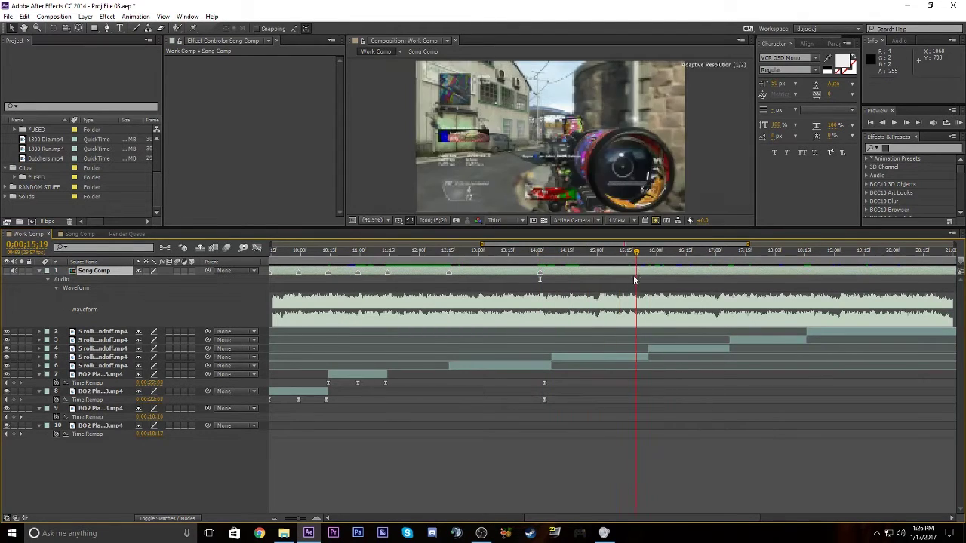
key("KP_Multiply")
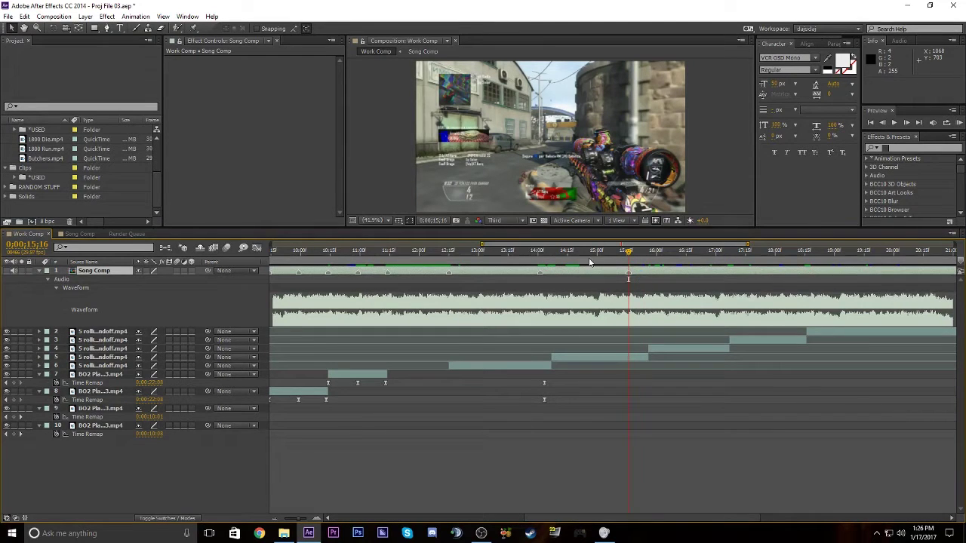
left_click(538, 252)
key("KP_Decimal")
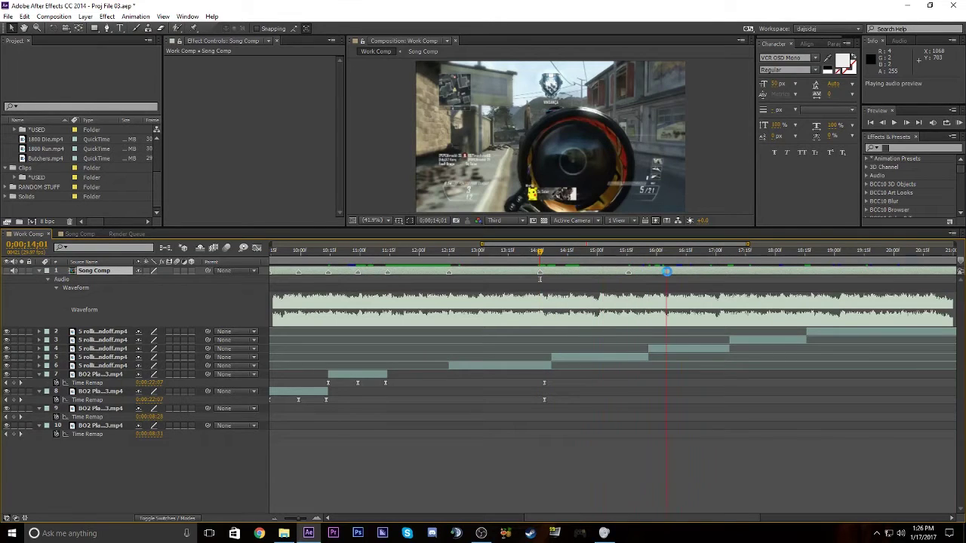
left_click(683, 253)
left_click_drag(686, 270, 690, 302)
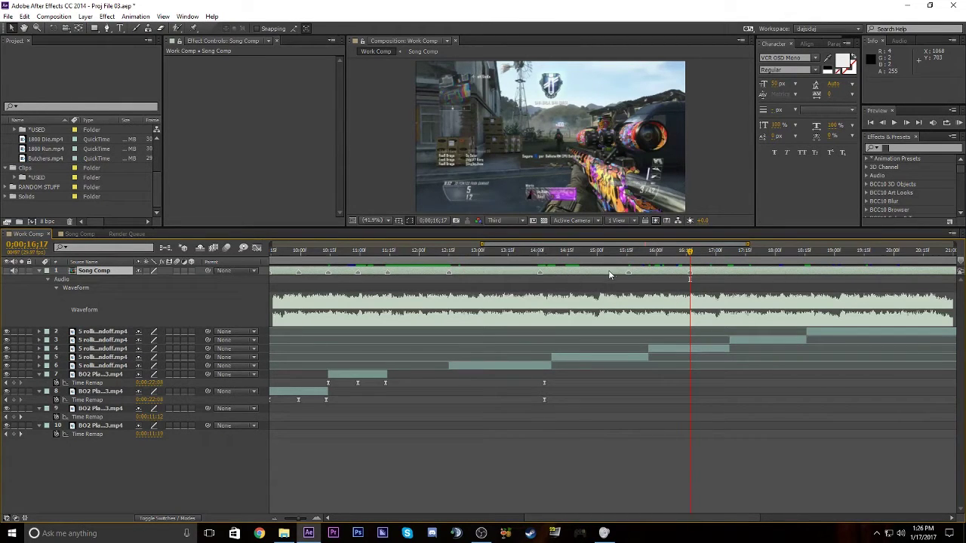
Replay the audio from the 0;00;15;16 and 0;00;16;17 markers and mark the next Song Comp beat at 0;00;18;02
left_click_drag(538, 250, 629, 284)
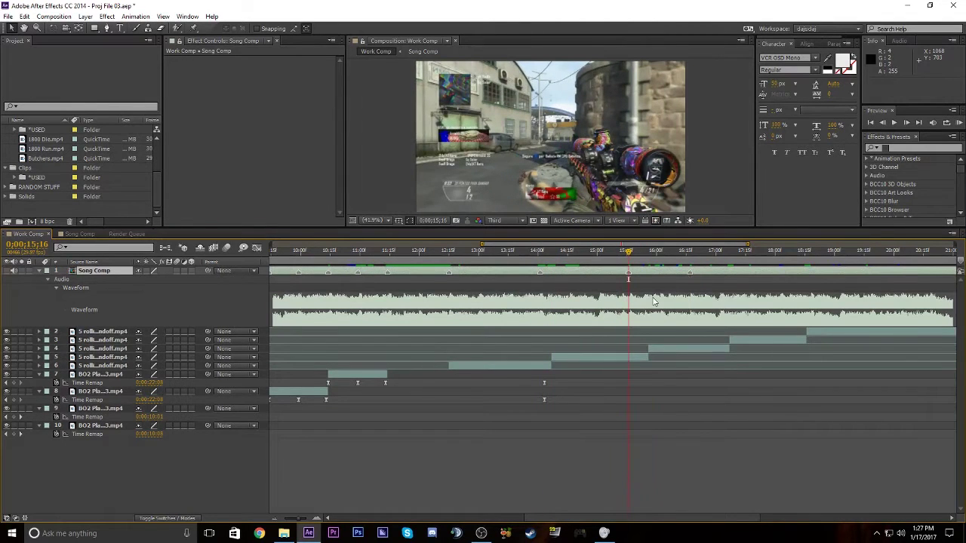
key("KP_Decimal")
left_click_drag(668, 253, 689, 300)
key("KP_Decimal")
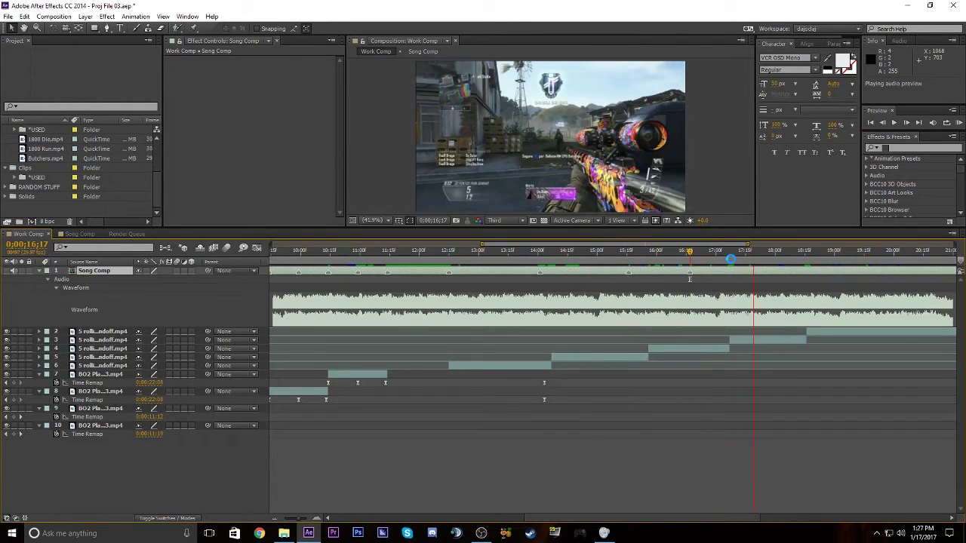
key("KP_Decimal")
left_click(780, 260)
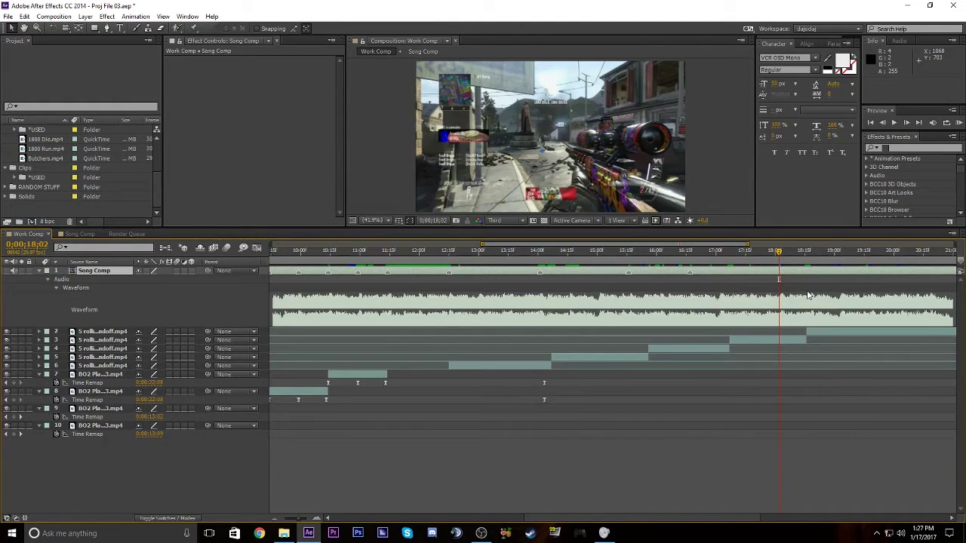
key("KP_Decimal")
Preview the song's audio from 0;00;18;02 and mark the following beat on the Song Comp layer at 0;00;19;18
left_click_drag(534, 244, 688, 254)
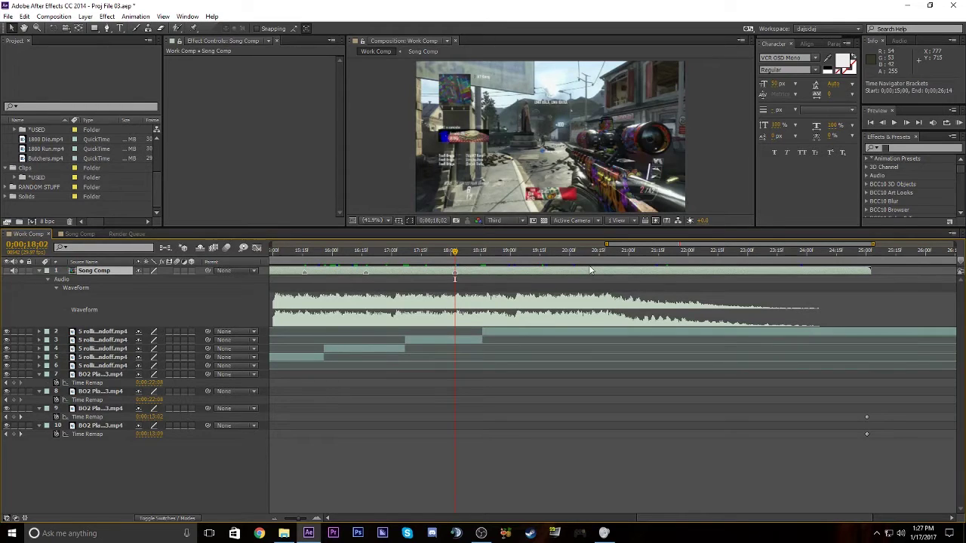
left_click(553, 424)
left_click(648, 272)
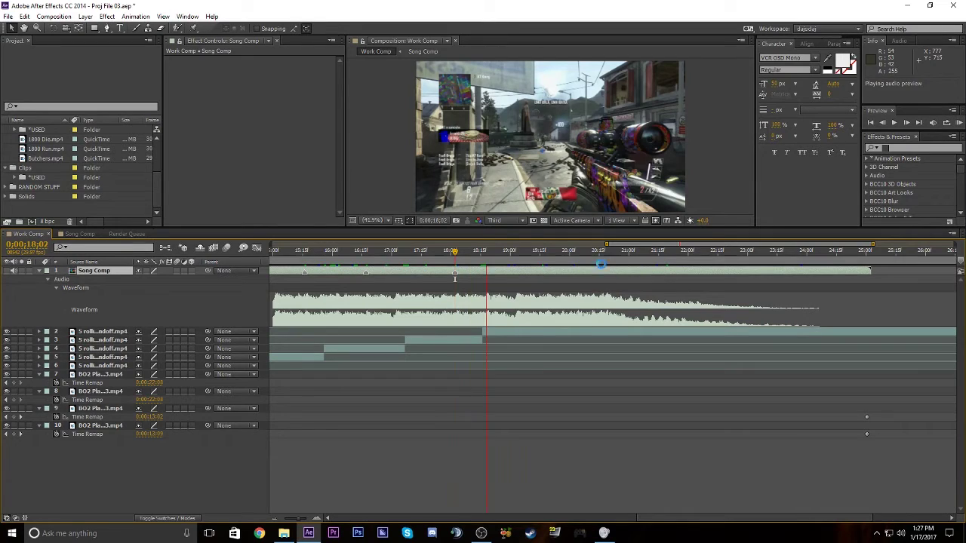
key("KP_Decimal")
left_click(545, 251)
key("Page_Down")
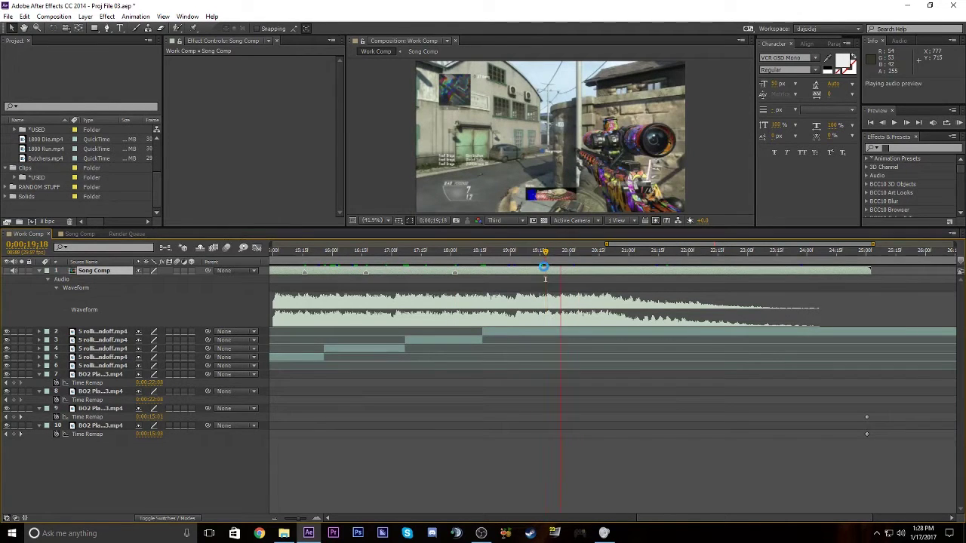
key("Page_Up")
left_click(524, 333)
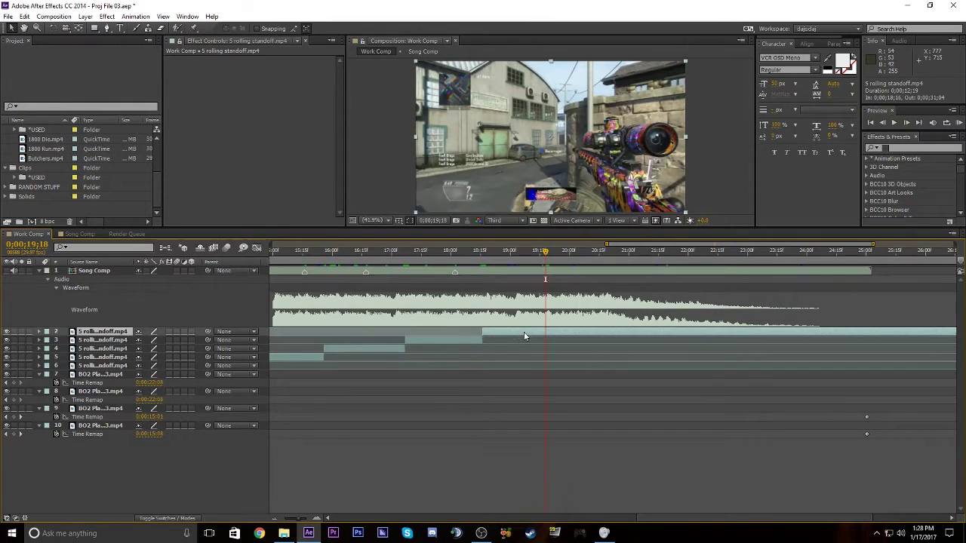
left_click(559, 273)
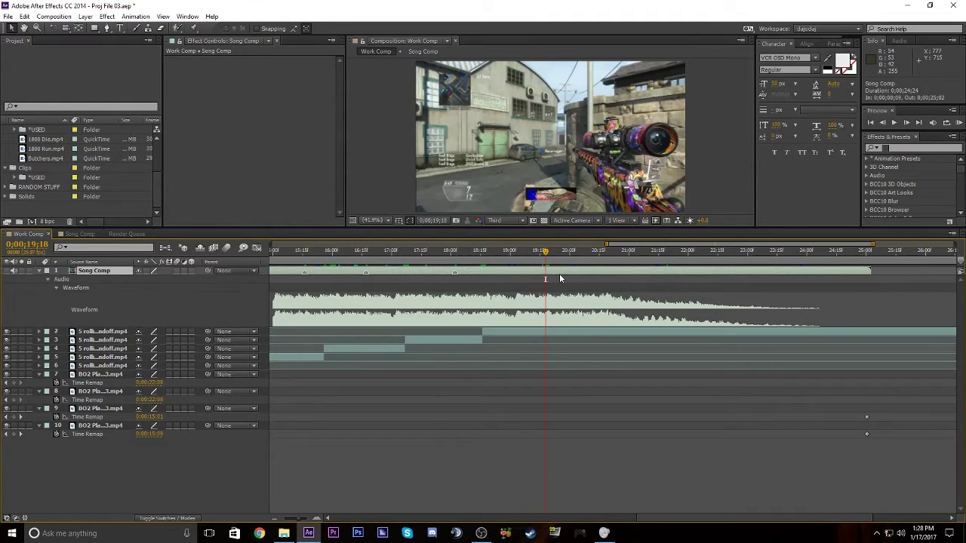
Move the last 5 rolling standoff segment so that it starts at the 0;00;19;18 beat marker
left_click(550, 332)
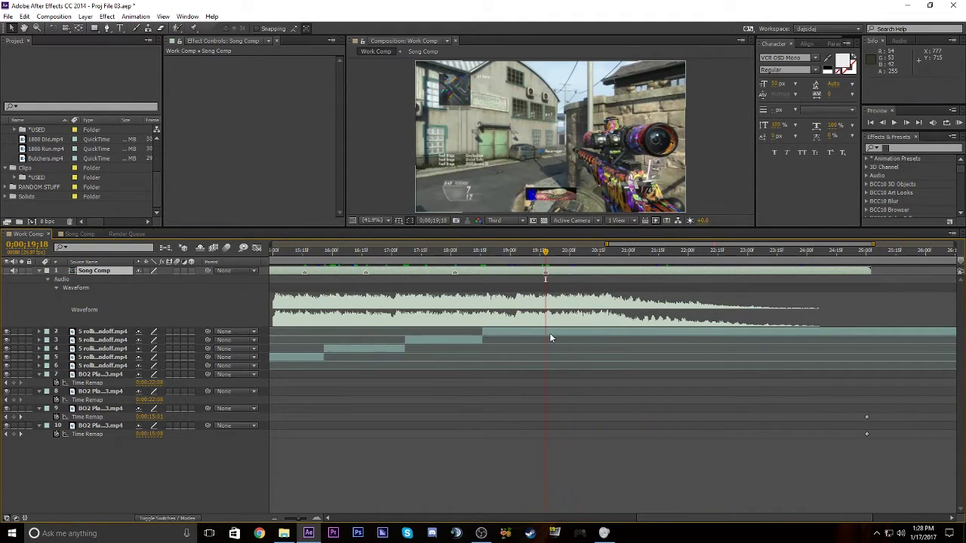
key("alt+bracketleft")
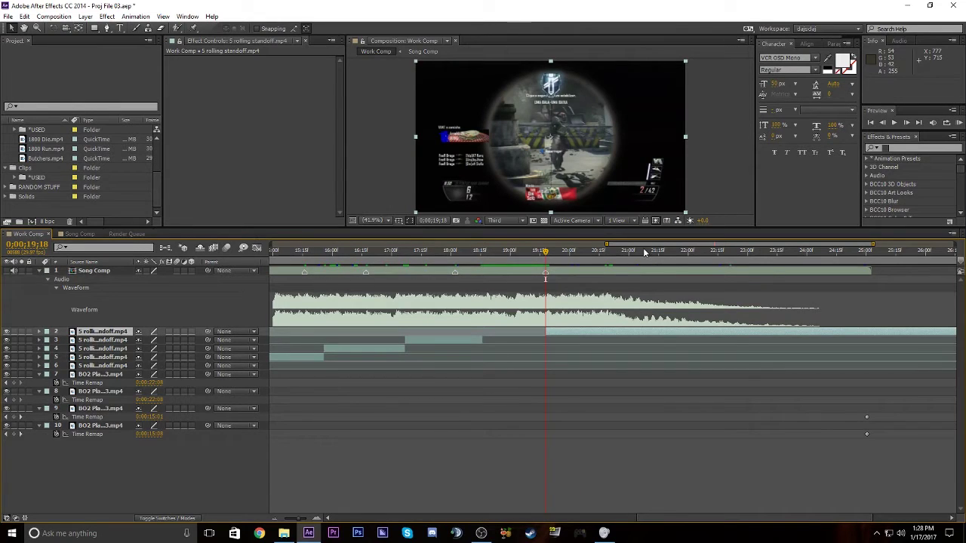
key("ctrl+z")
left_click(562, 271)
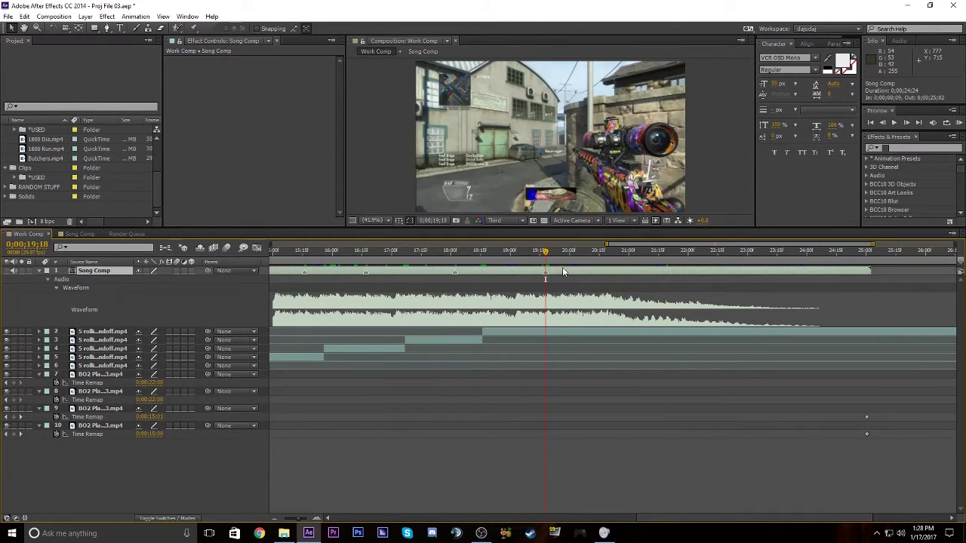
left_click(561, 333)
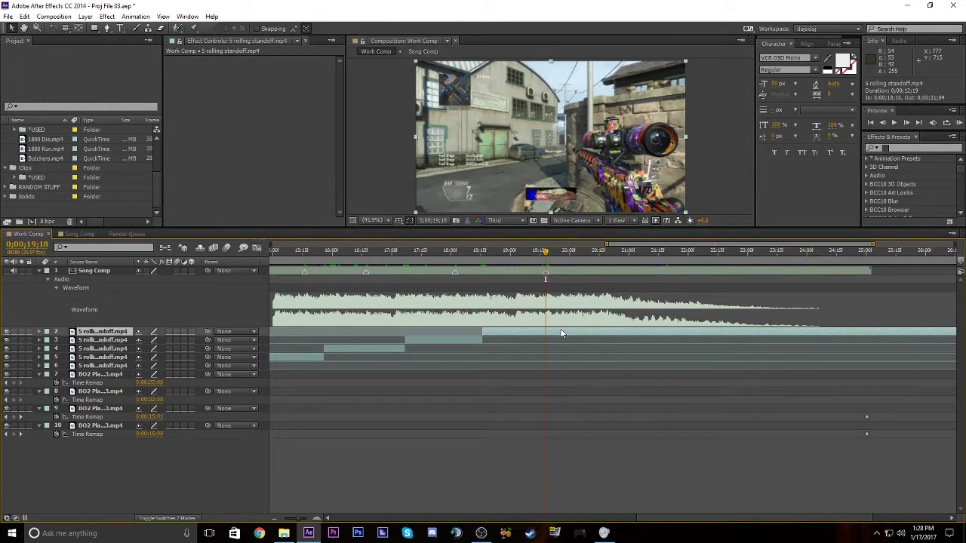
key("[")
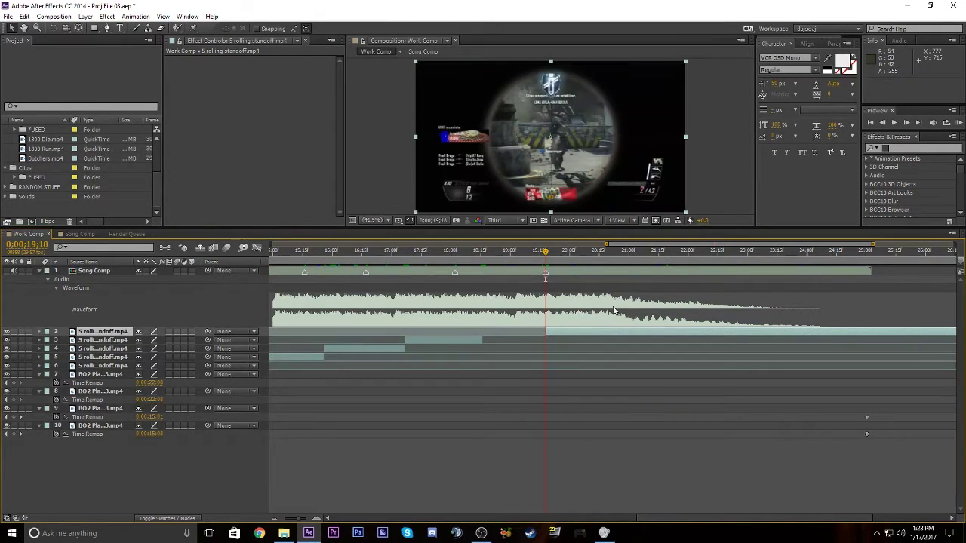
left_click_drag(726, 243, 714, 244)
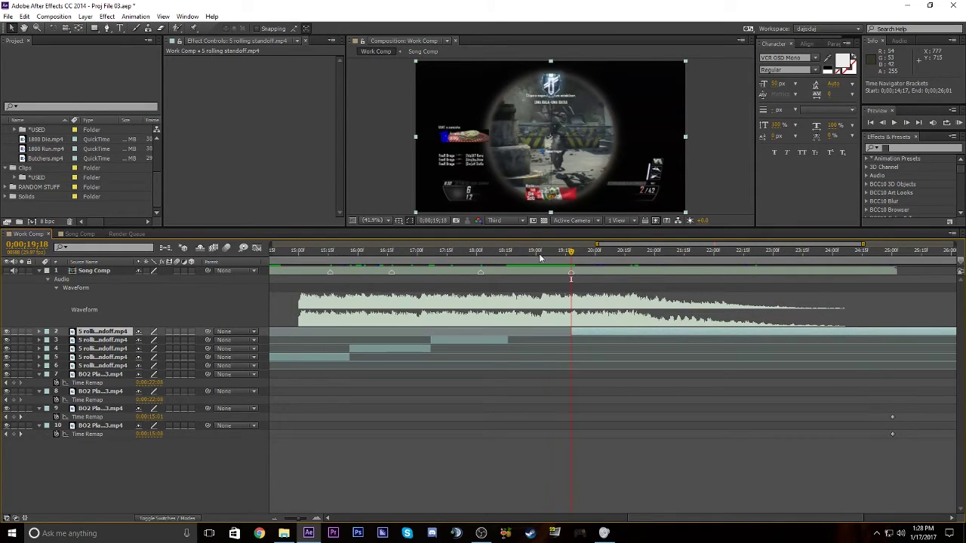
Move the layer 3 standoff segment to start at the 0;00;18;02 marker and the layer 4 segment to start at 0;00;16;17
left_click(480, 249)
left_click(477, 342)
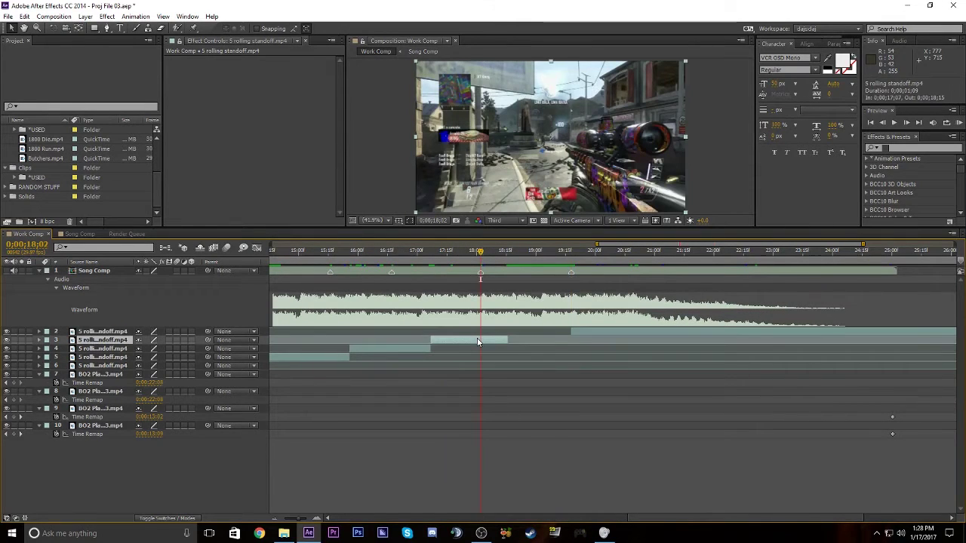
key("[")
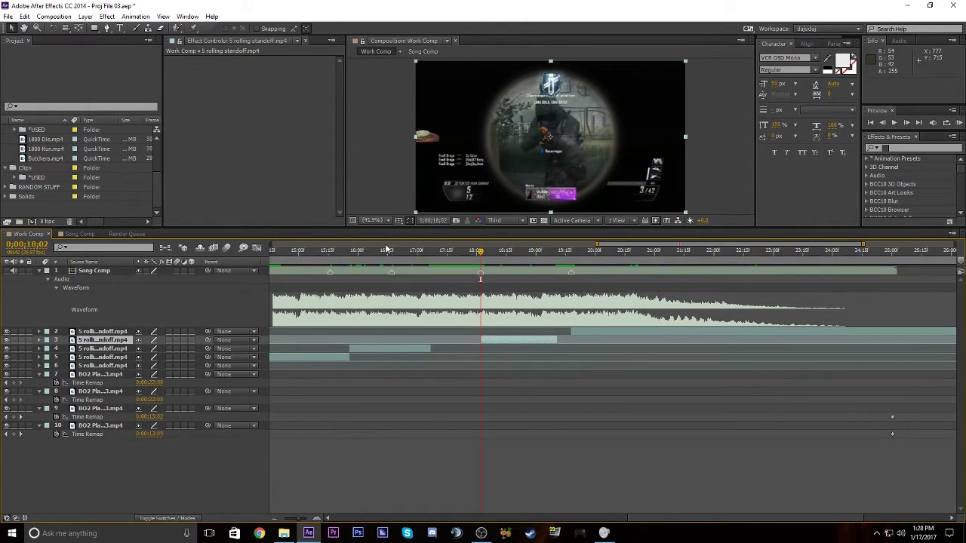
key("KP_Decimal")
left_click(392, 253)
left_click(404, 350)
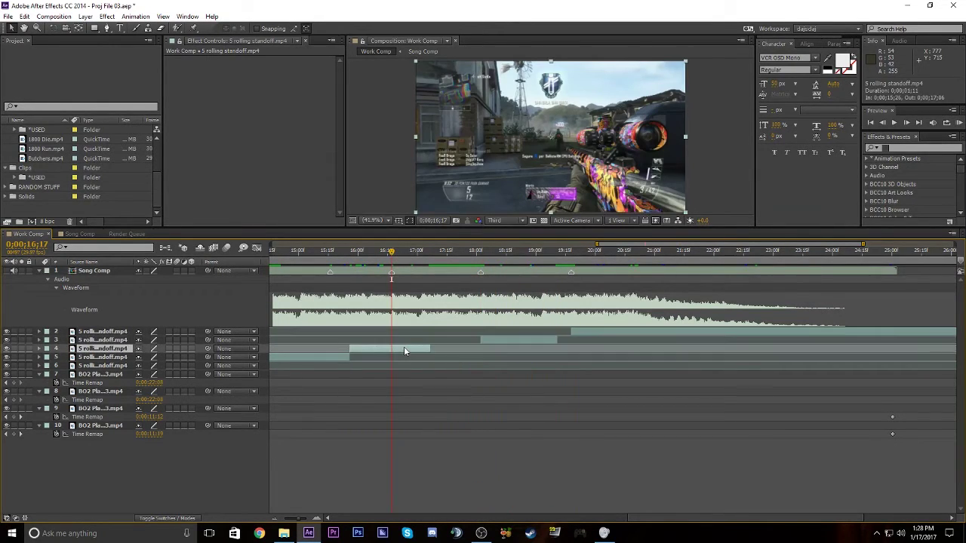
key("bracketleft")
key("KP_Decimal")
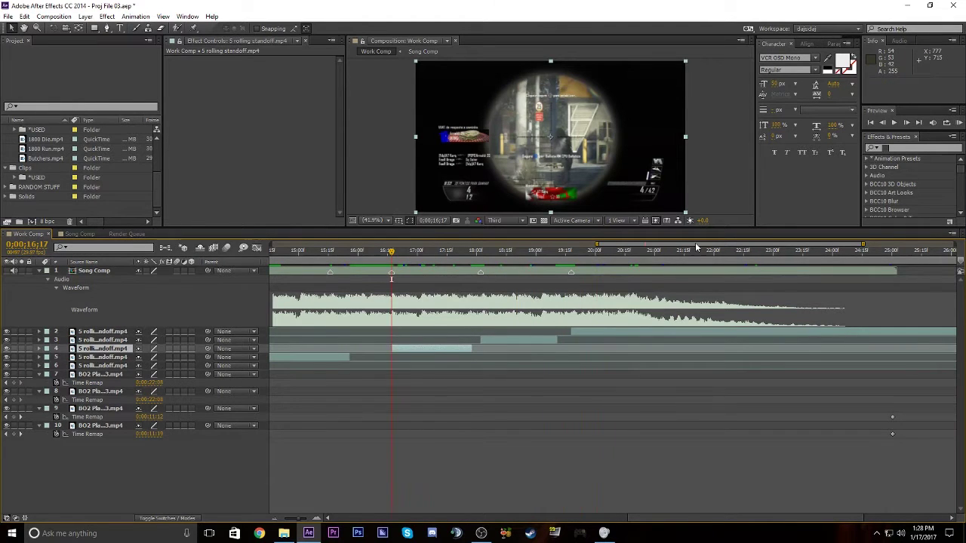
Move the layer 5 standoff segment so that it starts at the 0;00;14;01 beat marker and preview the audio from there
scroll(433, 253, "left", 3)
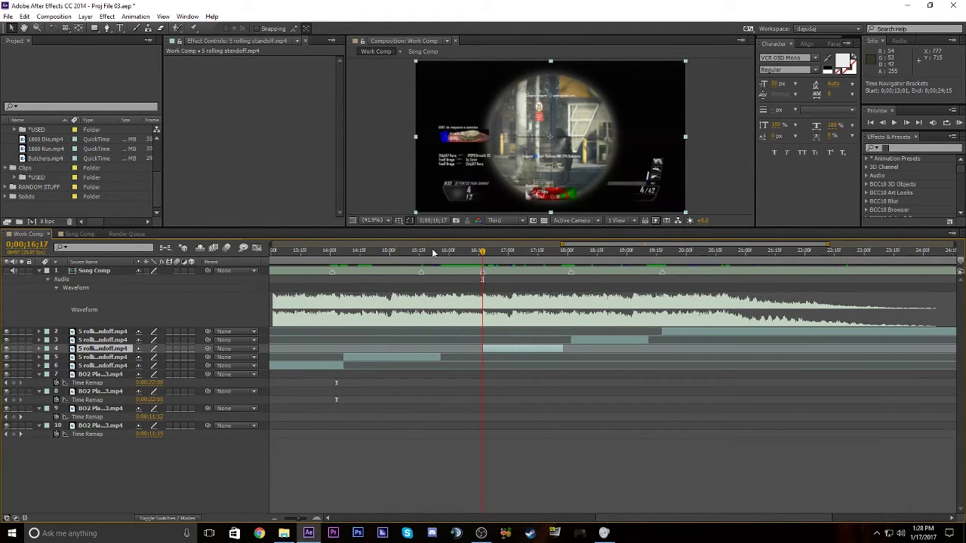
left_click_drag(421, 252, 423, 301)
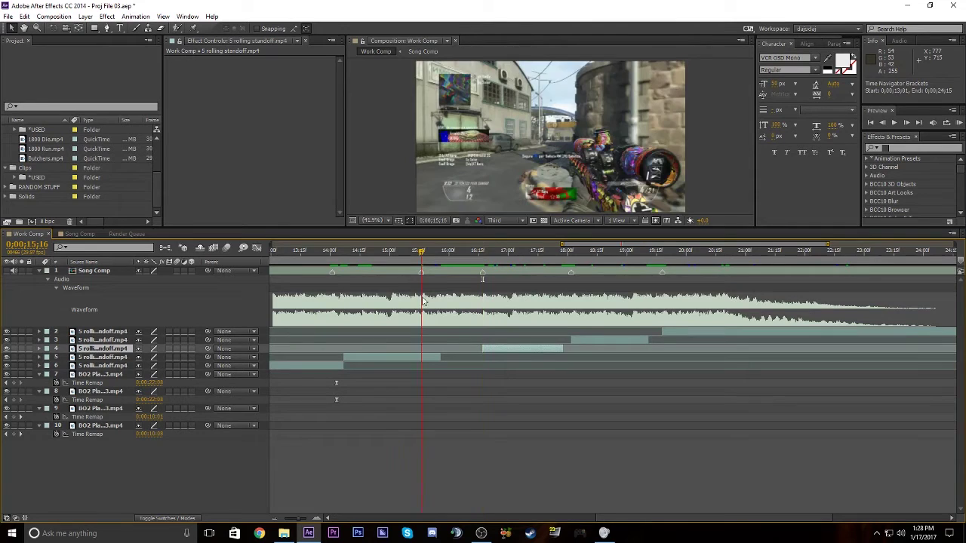
left_click(420, 359)
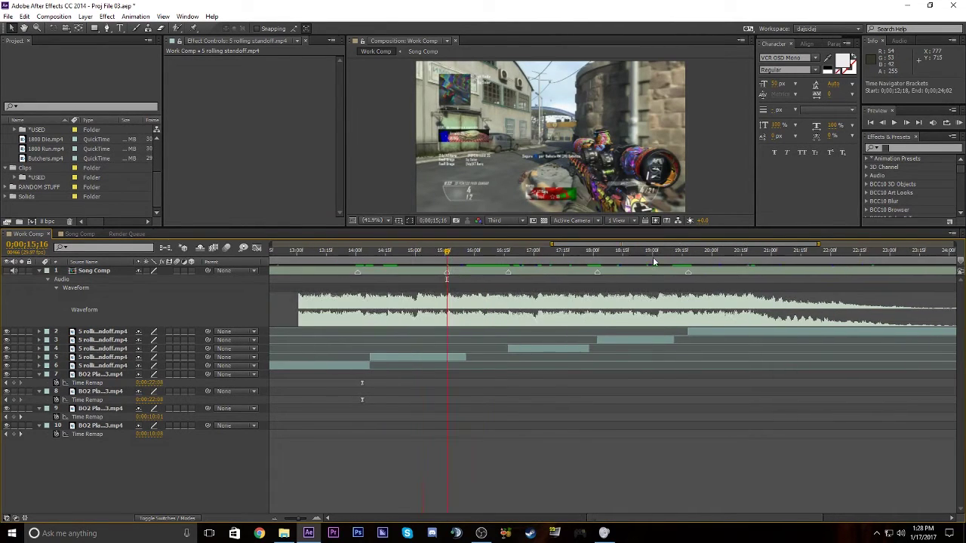
scroll(650, 258, "left", 3)
left_click(408, 252)
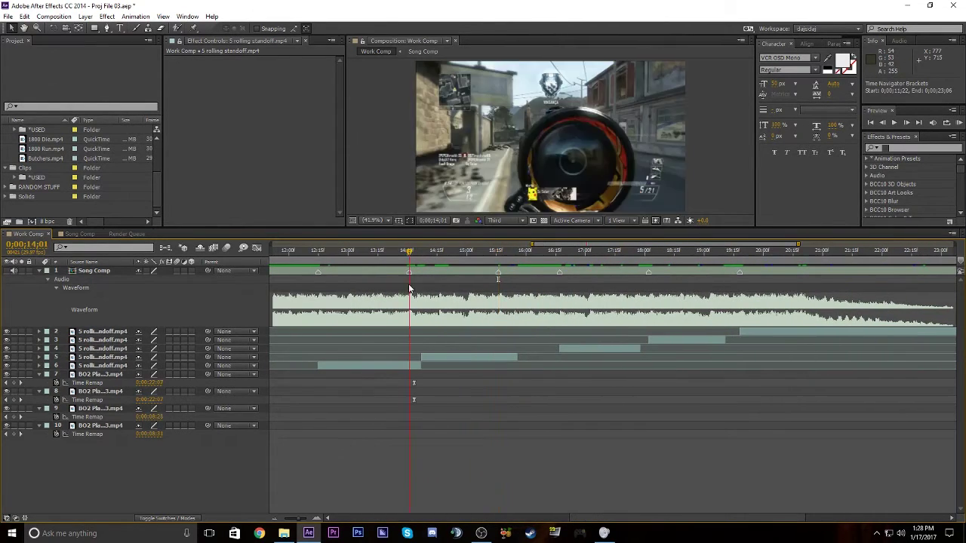
left_click(441, 357)
key("bracketleft")
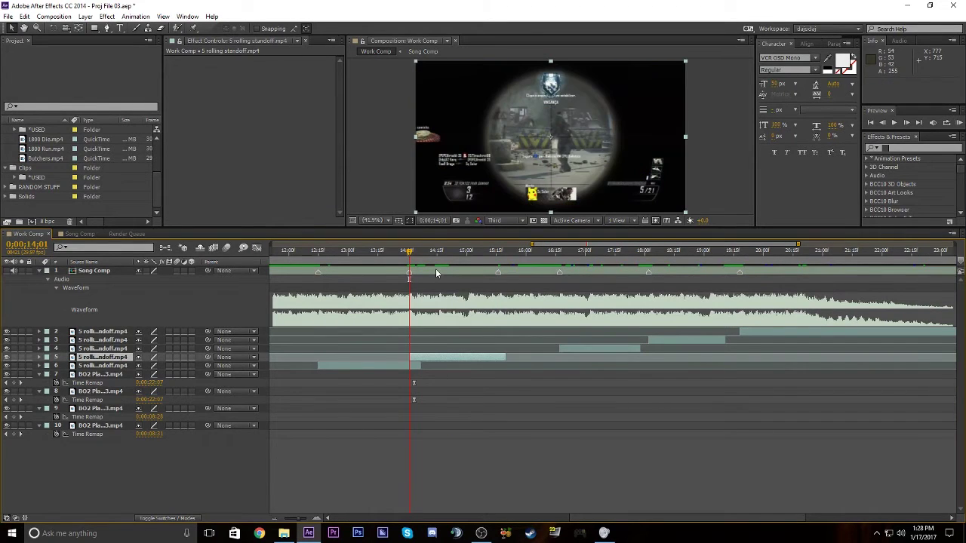
key("KP_Decimal")
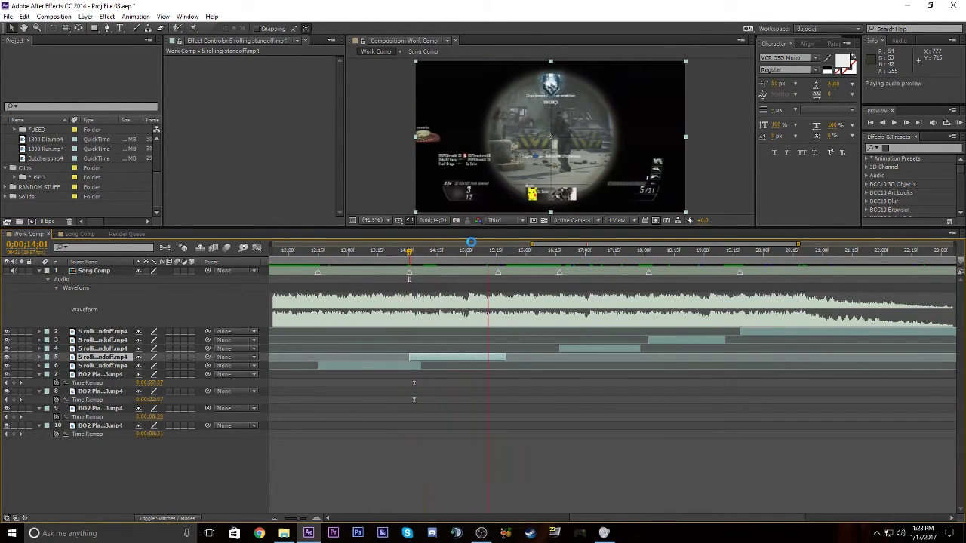
Move the layer 4 standoff segment so that it starts at the 0;00;15;16 beat marker and play the audio from that point
left_click(499, 252)
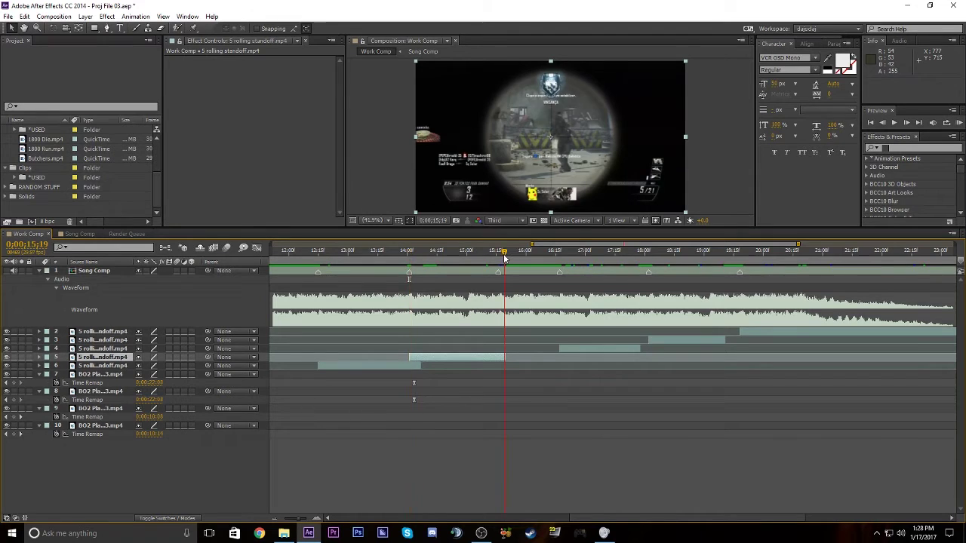
left_click(573, 349)
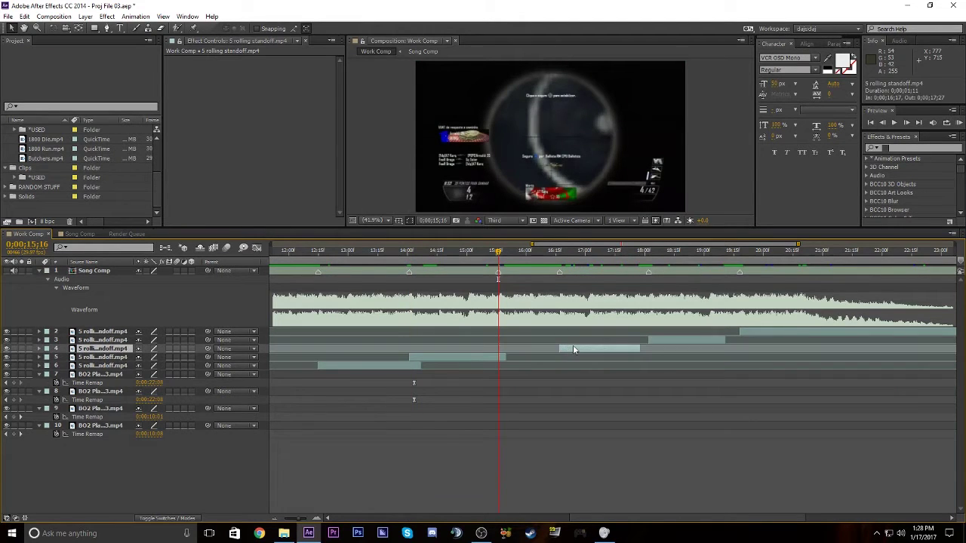
key("bracketleft")
key("KP_Decimal")
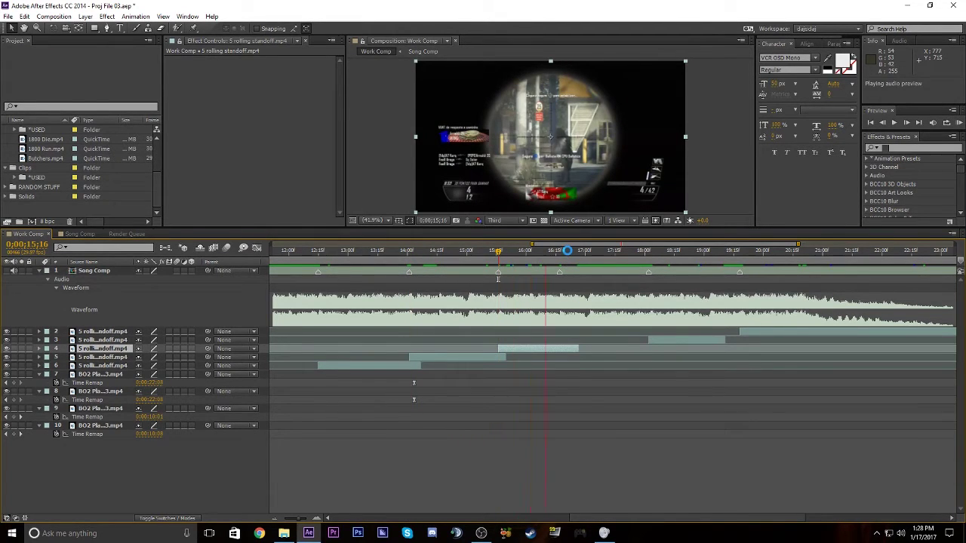
key("KP_Decimal")
Shift the layer 3 standoff segment to start at the 0;00;16;17 beat marker and listen to the audio
left_click_drag(519, 258, 561, 289)
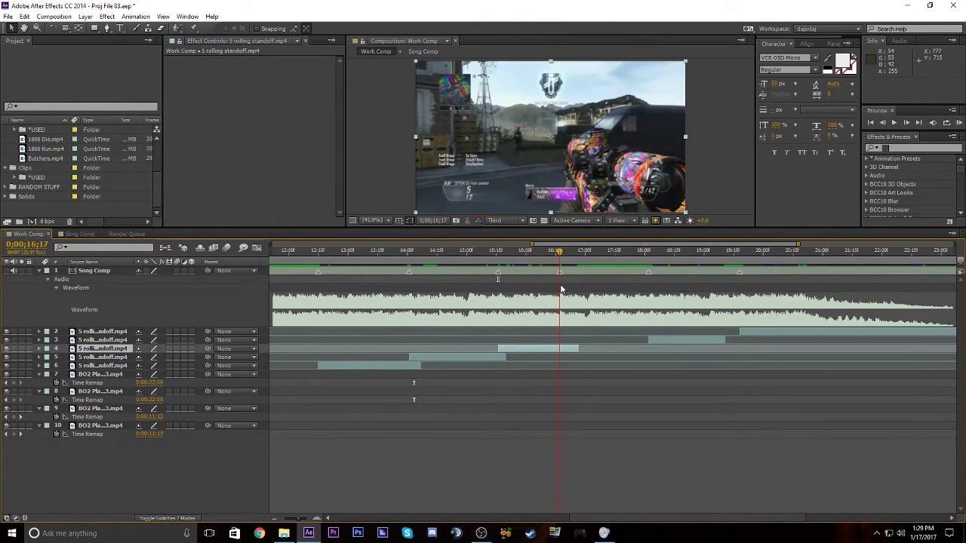
left_click(665, 344)
key("bracketleft")
key("KP_Decimal")
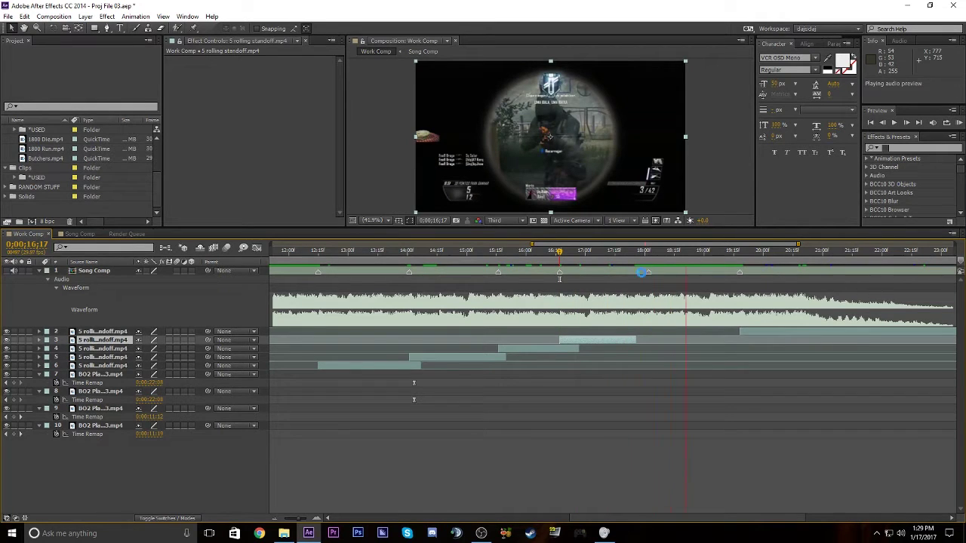
Listen to the song from 0;00;18;02, then move the last beat marker and the start of the layer 2 segment to 0;00;19;03
left_click(649, 254)
key("KP_Decimal")
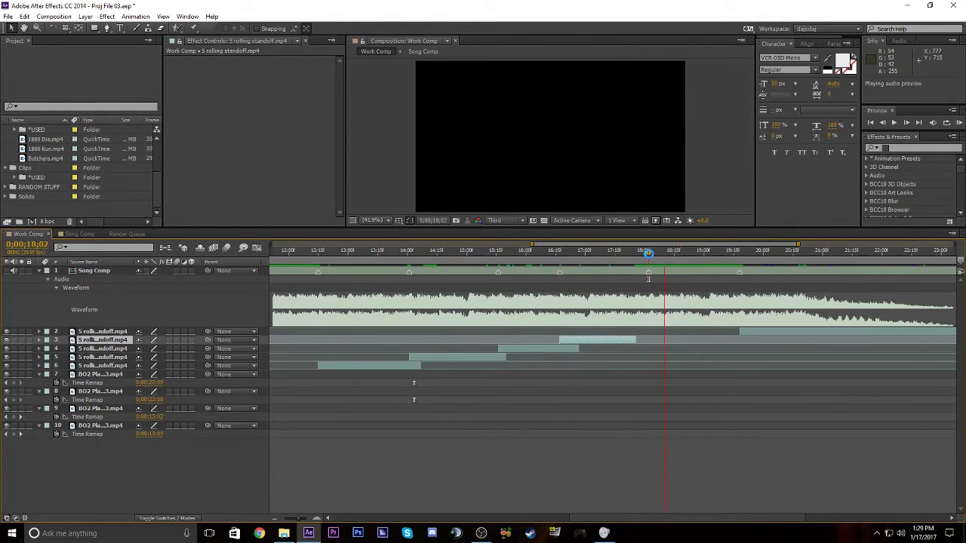
left_click(709, 252)
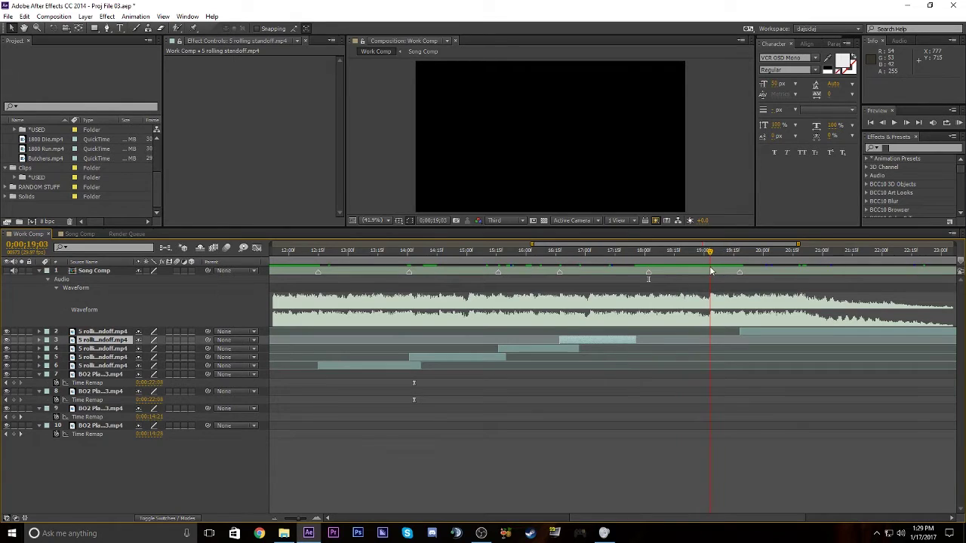
key("KP_Decimal")
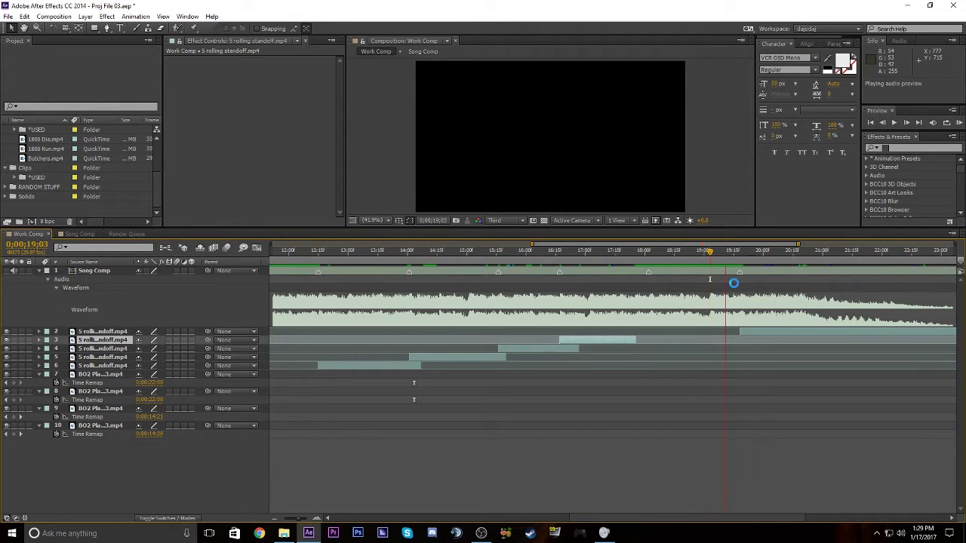
key("KP_Decimal")
key("Page_Up")
key("KP_Decimal")
left_click_drag(738, 280, 727, 280)
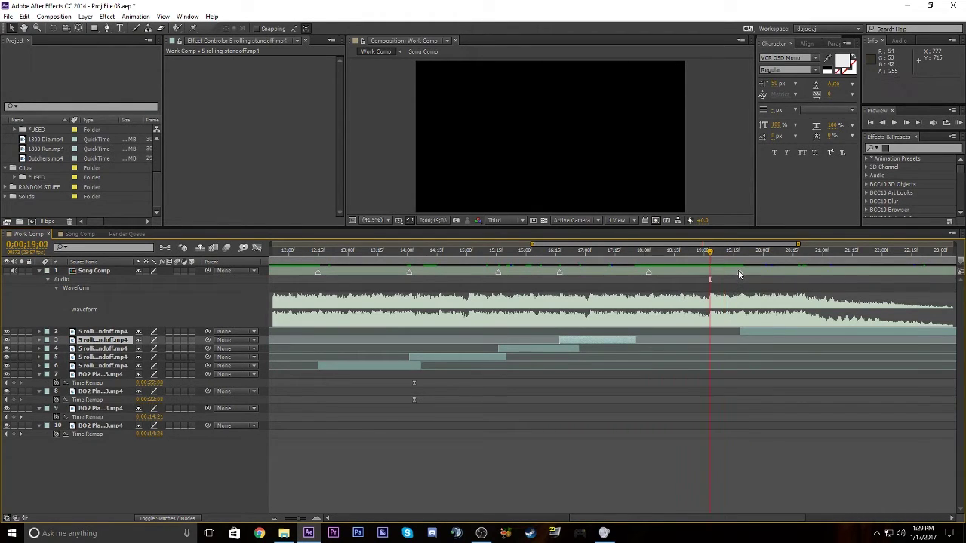
left_click_drag(751, 332, 726, 333)
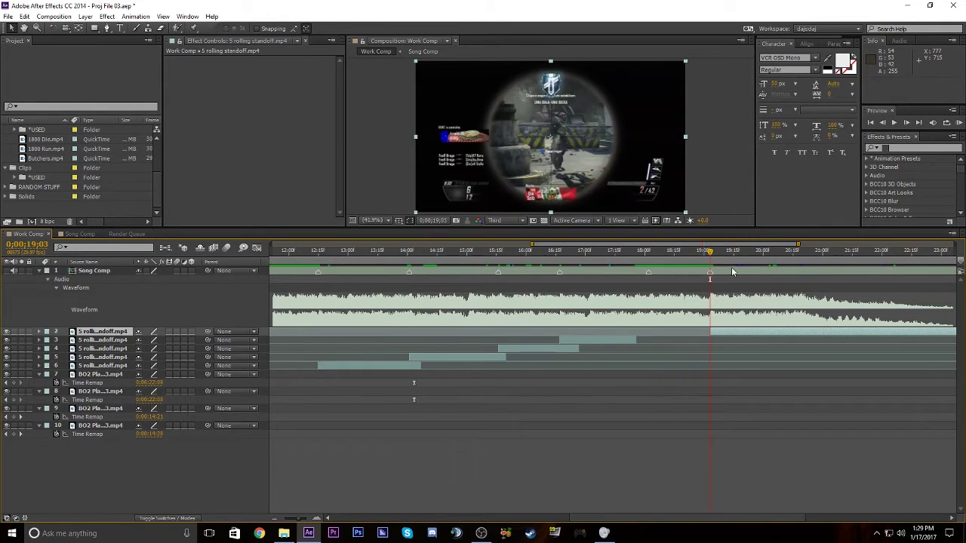
Enable time remapping on the layer 6 standoff segment and add a Time Remap keyframe at the 0;00;12;15 beat marker
left_click(647, 266)
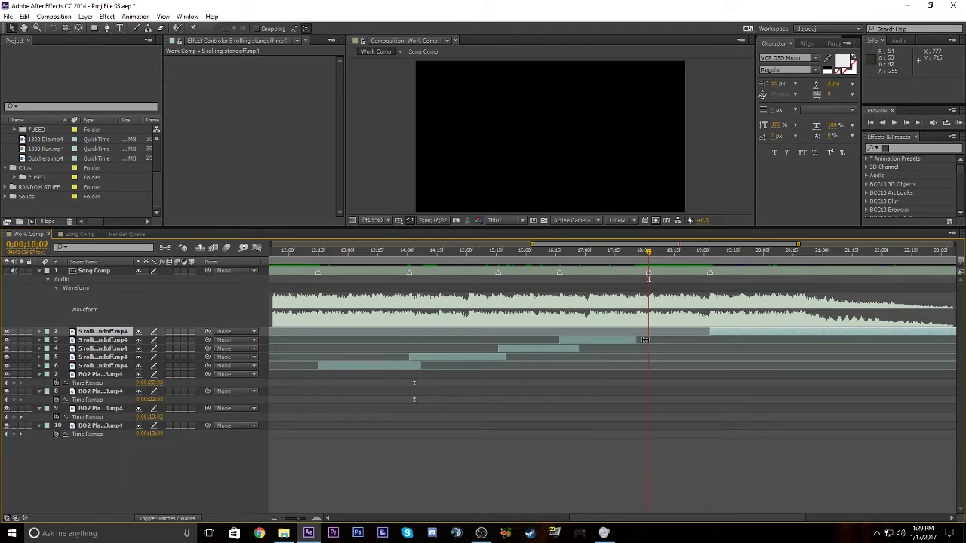
left_click(317, 268)
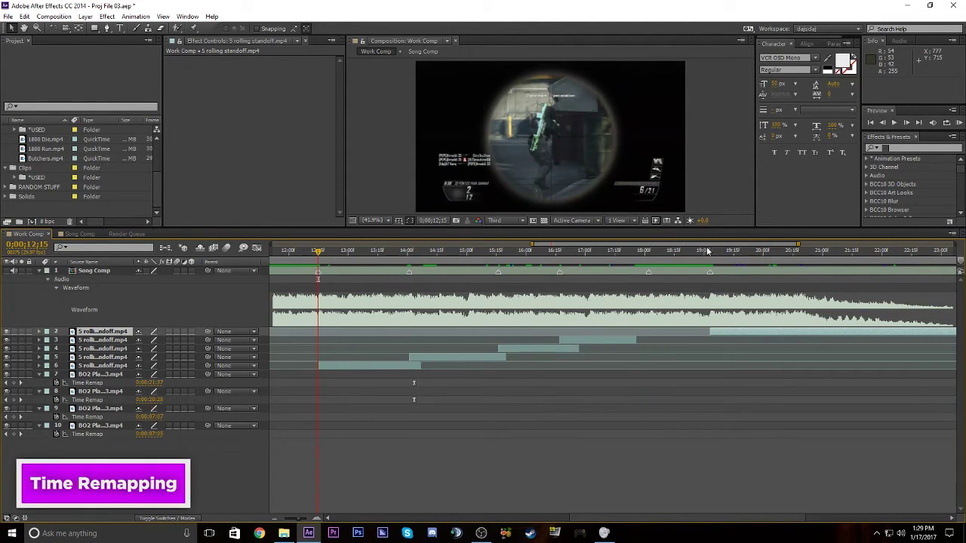
left_click_drag(707, 246, 696, 246)
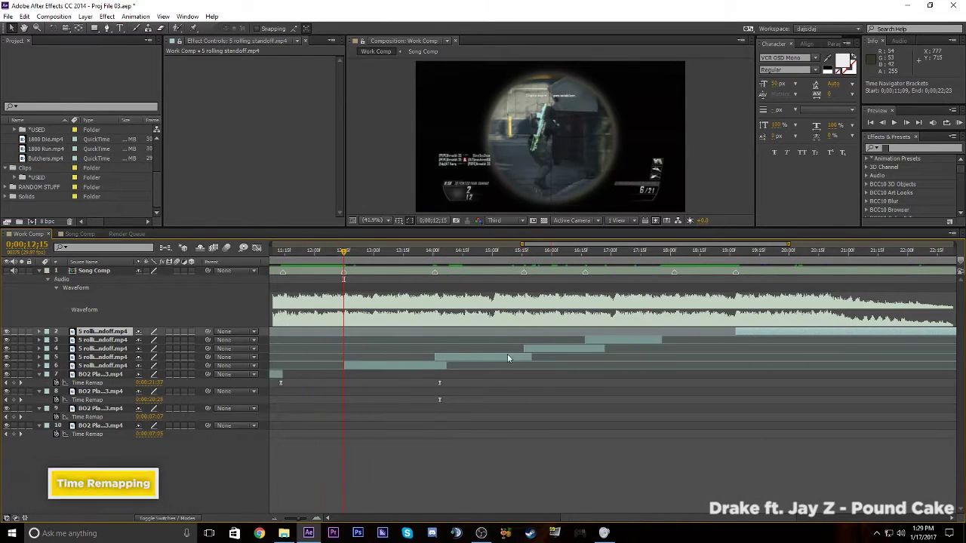
left_click(411, 366)
key("ctrl+alt+t")
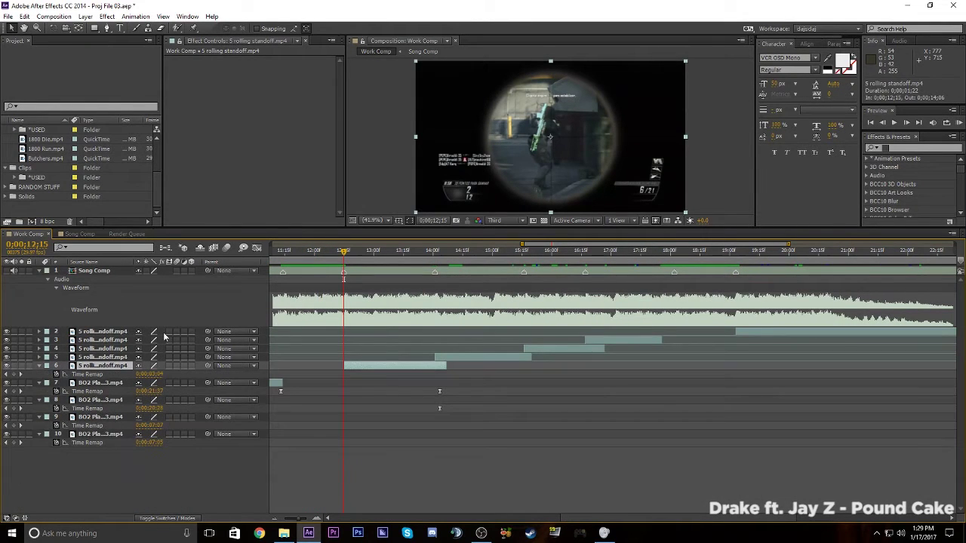
left_click(15, 374)
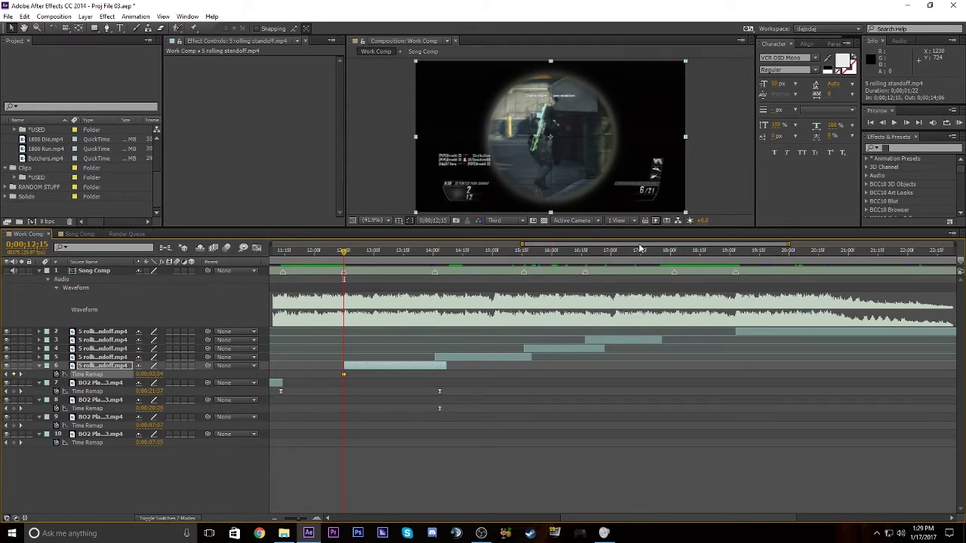
Add a Time Remap keyframe with the value 0;00;04;34 to the layer 6 segment at 0;00;14;00, just before the next beat
left_click_drag(640, 246, 626, 246)
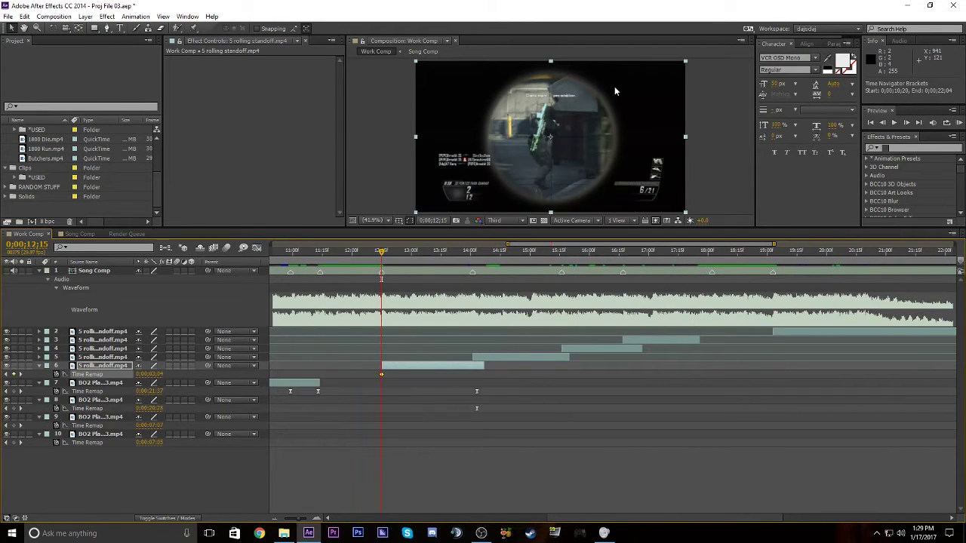
key("KP_Decimal")
left_click(382, 250)
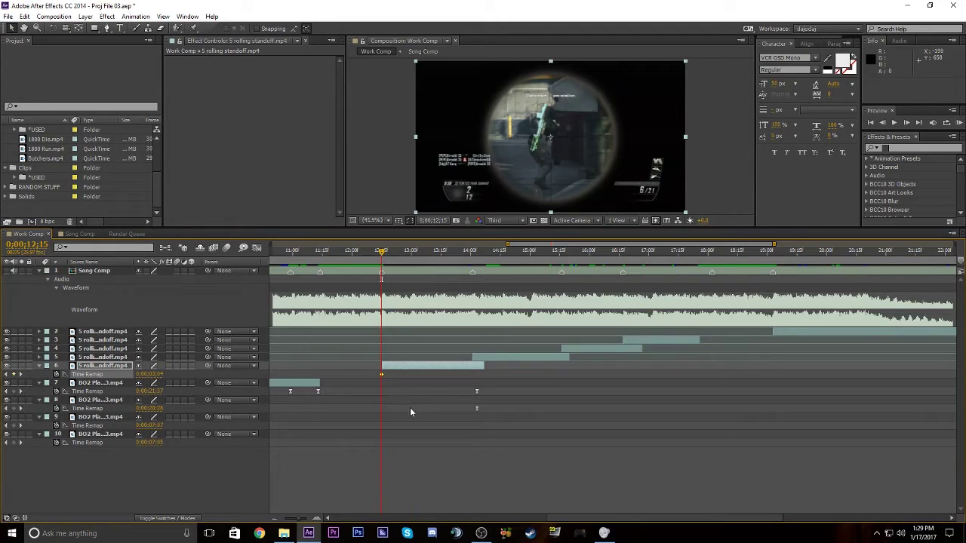
left_click(411, 262)
left_click_drag(411, 265, 474, 320)
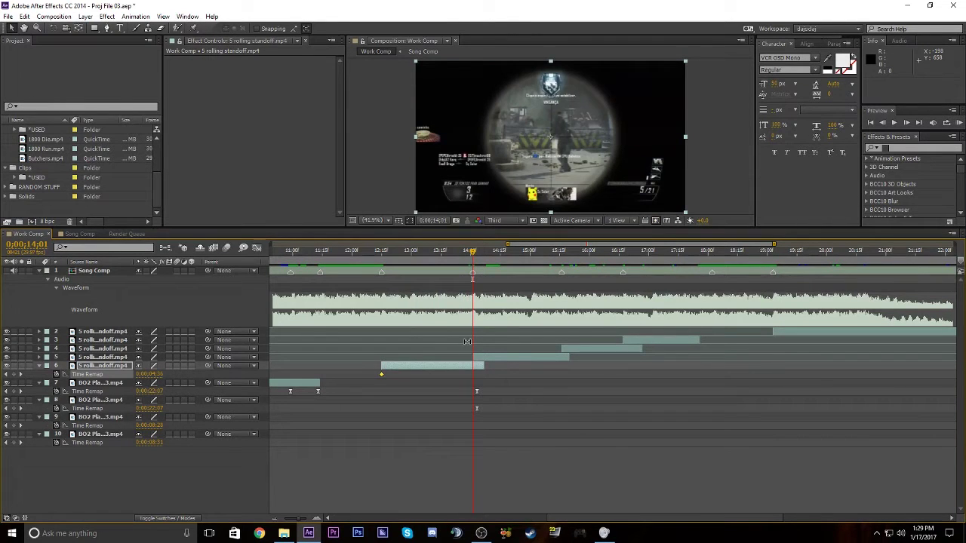
key("Page_Up")
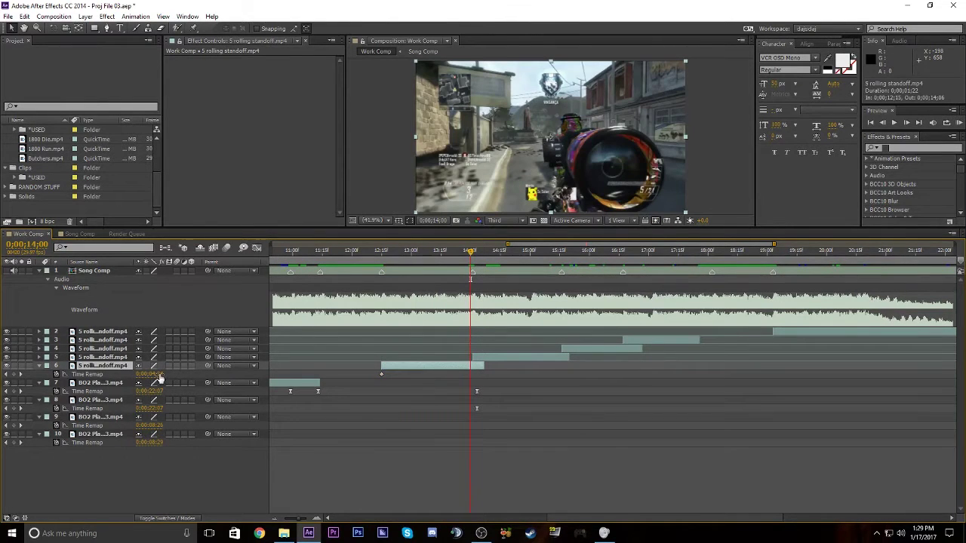
left_click_drag(160, 379, 181, 399)
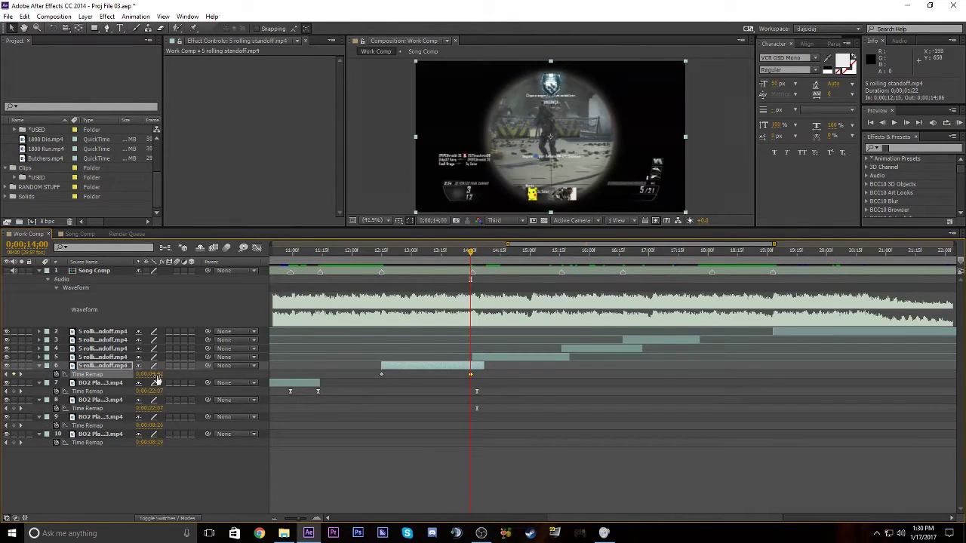
left_click_drag(150, 377, 182, 417)
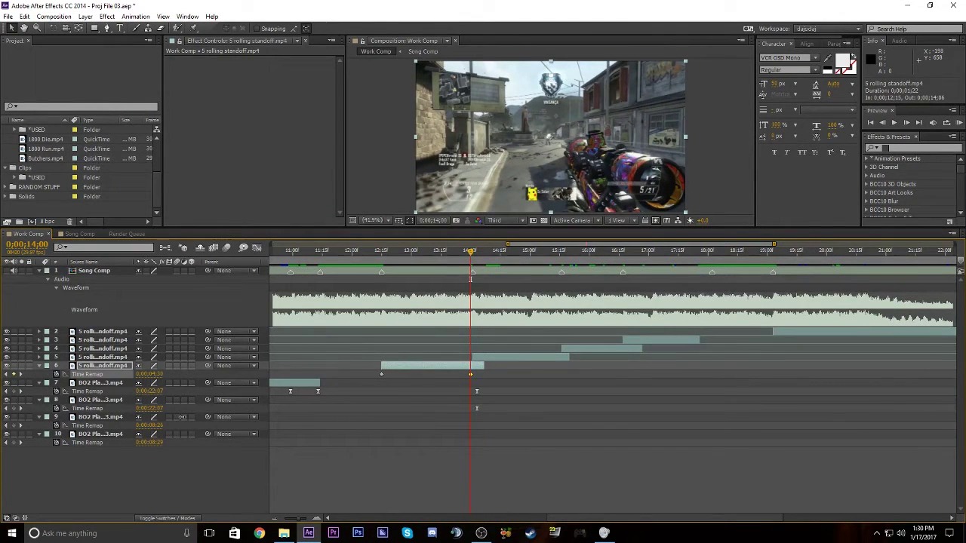
left_click_drag(182, 417, 194, 427)
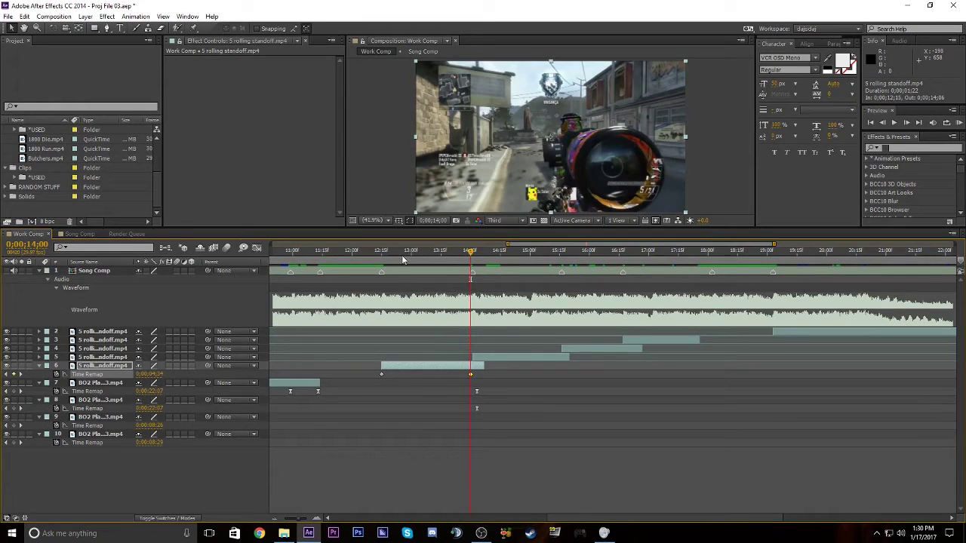
Preview the audio from 0;00;12;15, then add a Time Remap keyframe to the layer 6 segment at 0;00;13;00 by adjusting its remap value
left_click(379, 251)
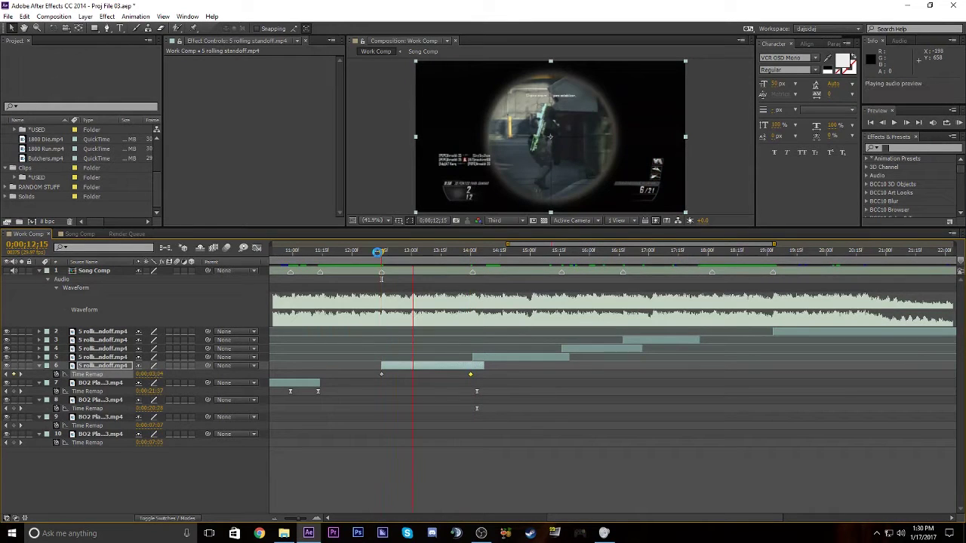
left_click(409, 252)
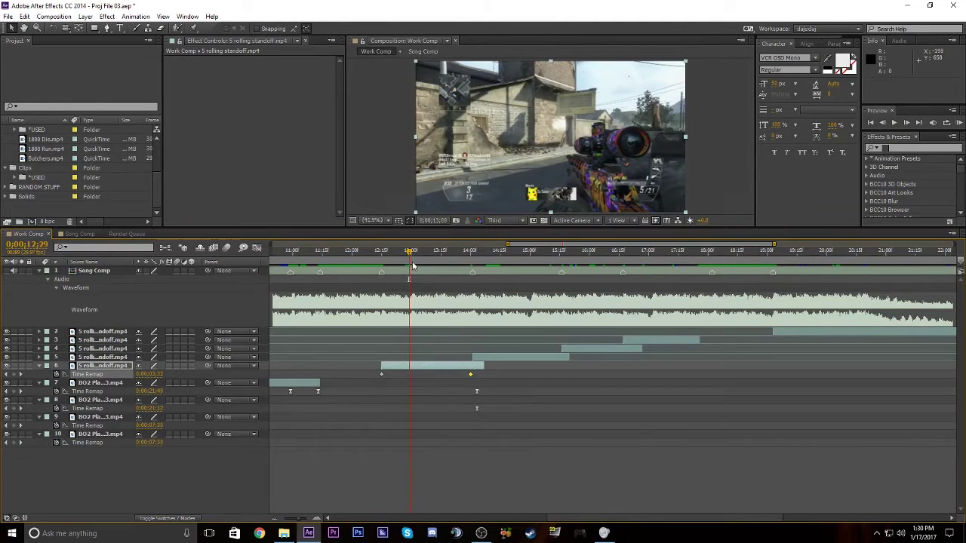
left_click(411, 253)
mouse_move(145, 375)
left_mouse_down()
mouse_move(162, 374)
mouse_move(150, 374)
left_mouse_up()
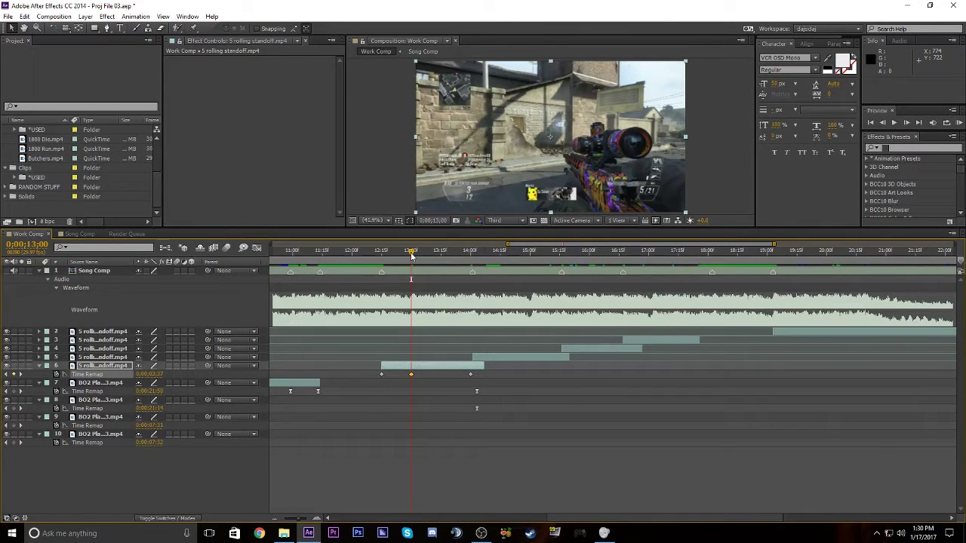
Listen to the song repeatedly from frames between 0;00;13;12 and 0;00;13;16 to find the next beat within the layer 6 segment
left_click_drag(412, 260, 435, 263)
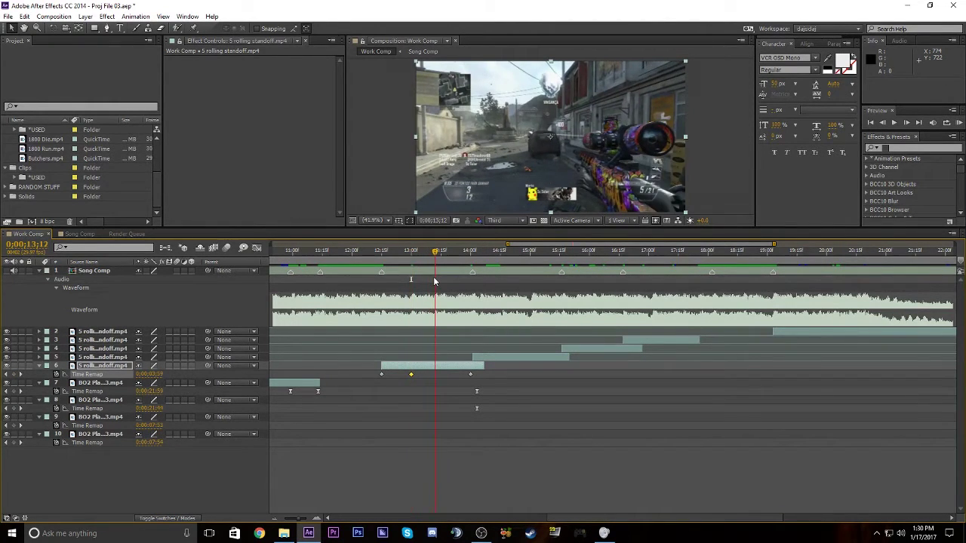
key("KP_Decimal")
left_click(437, 262)
key("KP_Decimal")
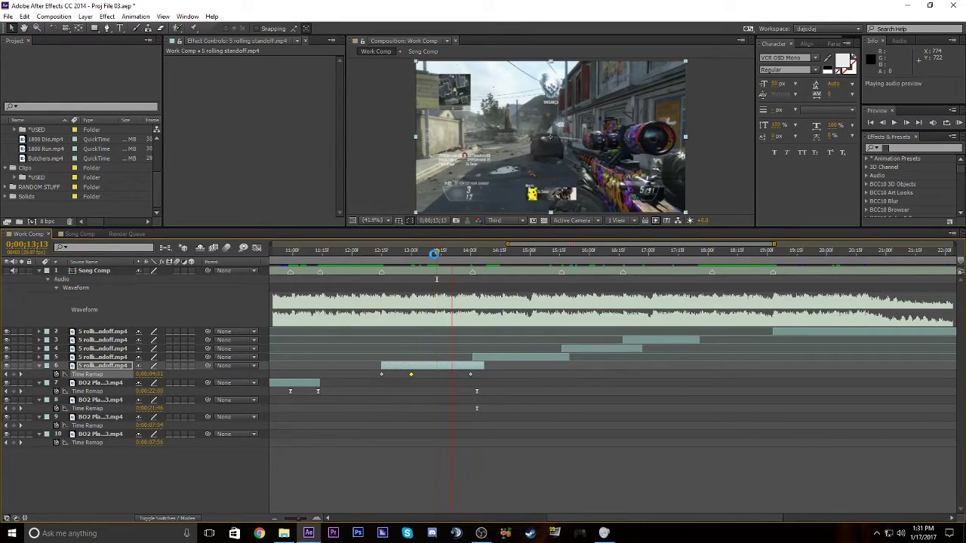
left_click(439, 261)
key("KP_Decimal")
key("KP_Decimal")
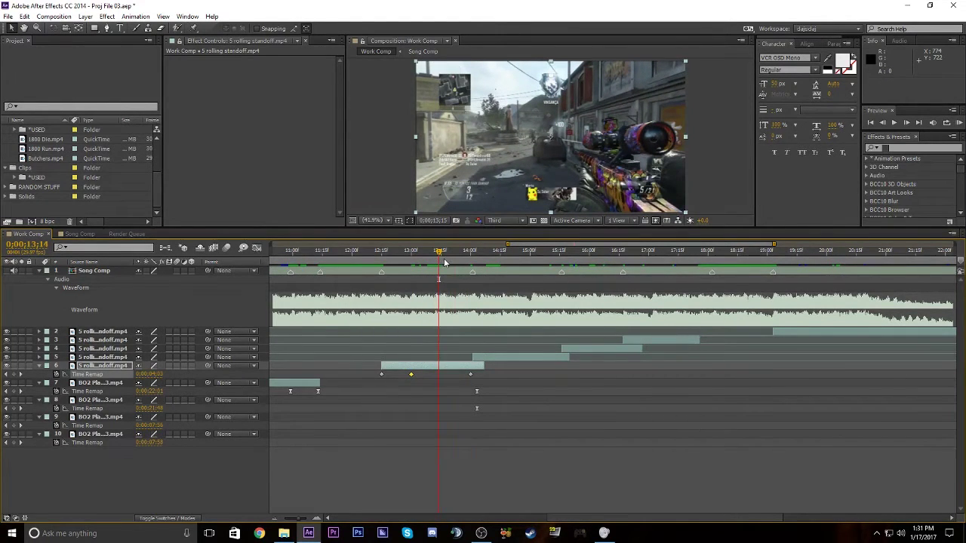
left_click(441, 260)
key("KP_Decimal")
key("KP_Decimal")
left_click(443, 261)
key("KP_Decimal")
key("KP_Decimal")
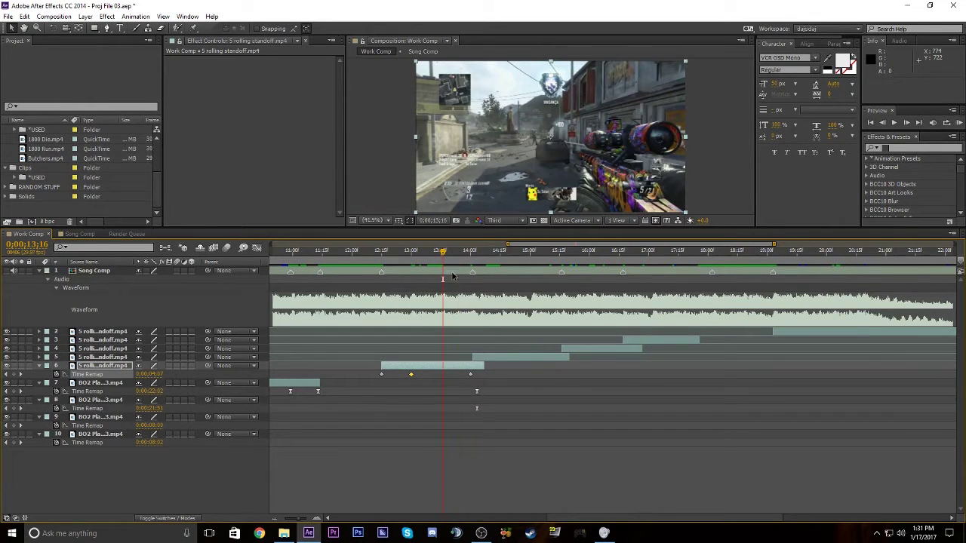
Check the audio at 0;00;13;15 and add a Time Remap keyframe to the layer 6 segment there
key("KP_Decimal")
key("KP_Decimal")
key("Page_Up")
key("KP_Decimal")
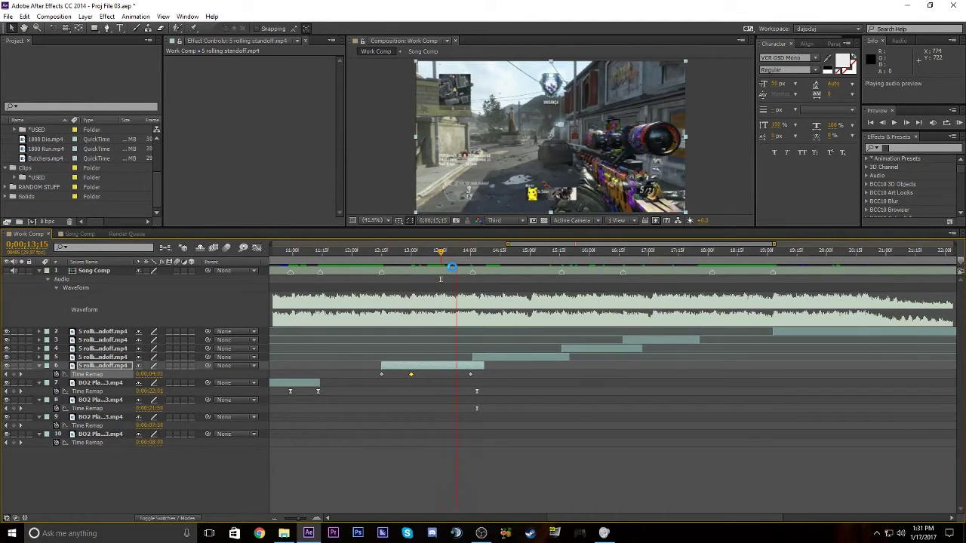
left_click(15, 374)
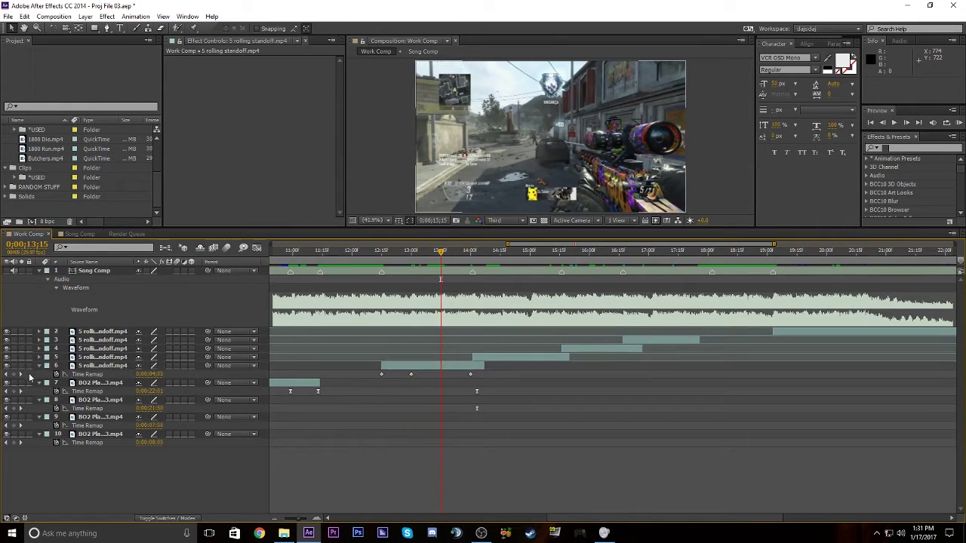
Apply Easy Ease to the four Time Remap keyframes of the layer 6 segment from 0;00;12;15 to 0;00;14;00
left_click(100, 374)
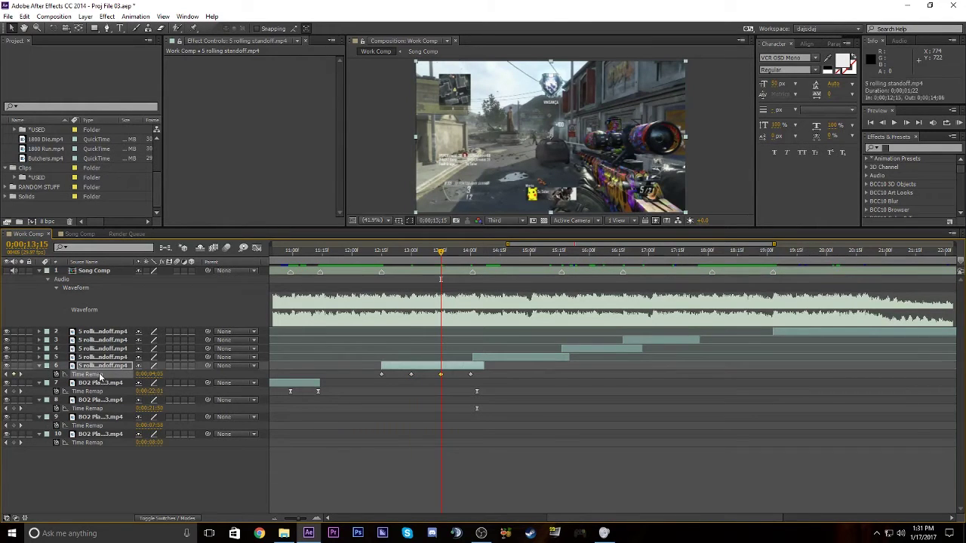
left_click_drag(505, 390, 368, 369)
left_click_drag(485, 382, 353, 371)
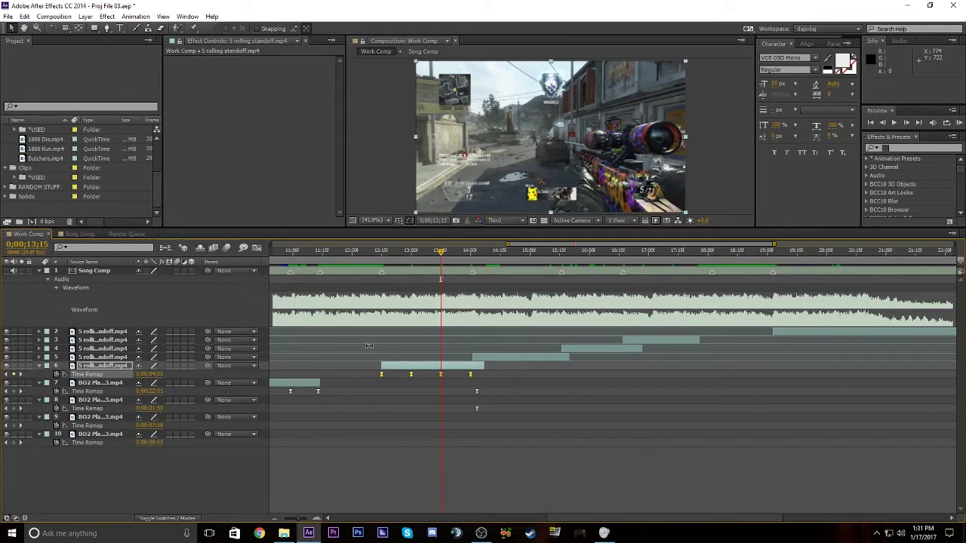
right_click(441, 374)
mouse_move(512, 497)
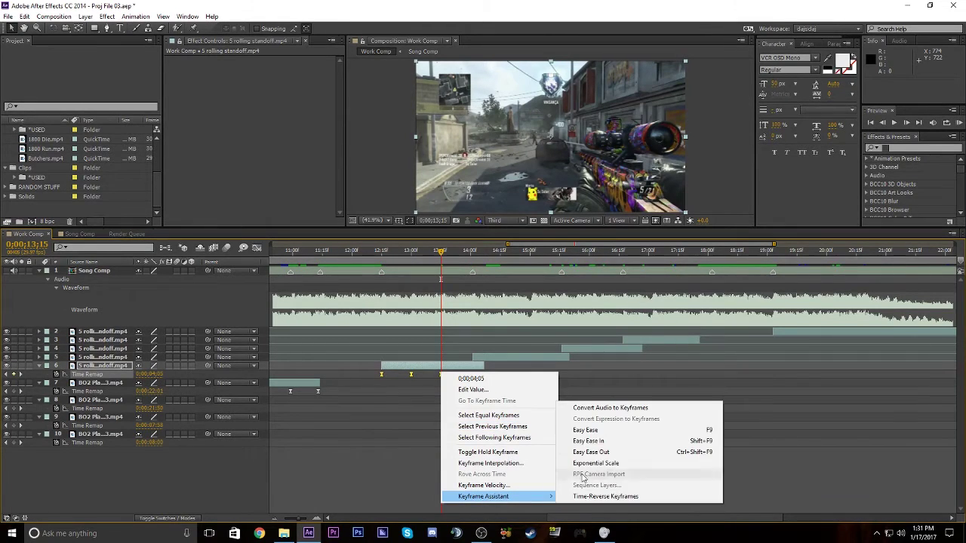
left_click(596, 430)
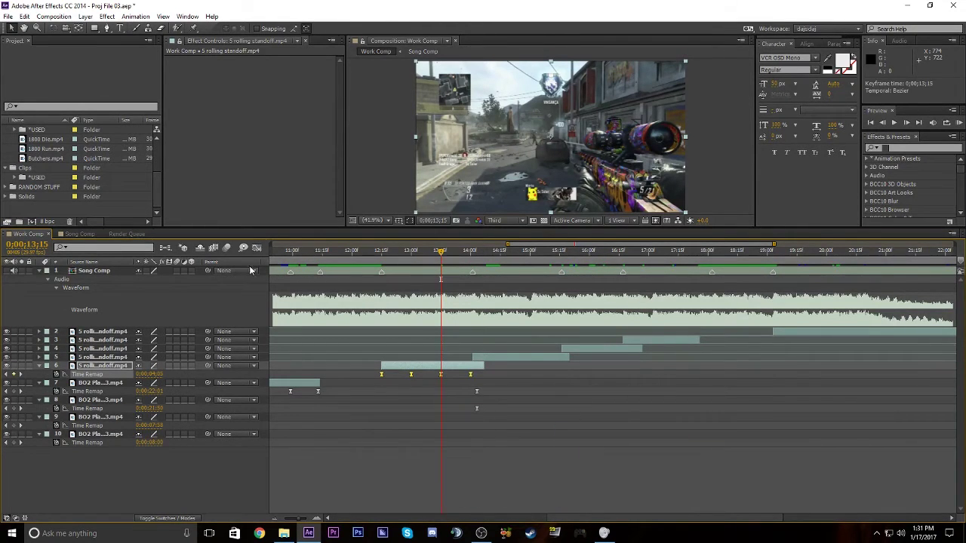
Show the layer 6 Time Remap curve in the Graph Editor and steepen the handles at the 0;00;12;15 and 0;00;13;00 keyframes
left_click(257, 247)
left_click(367, 368)
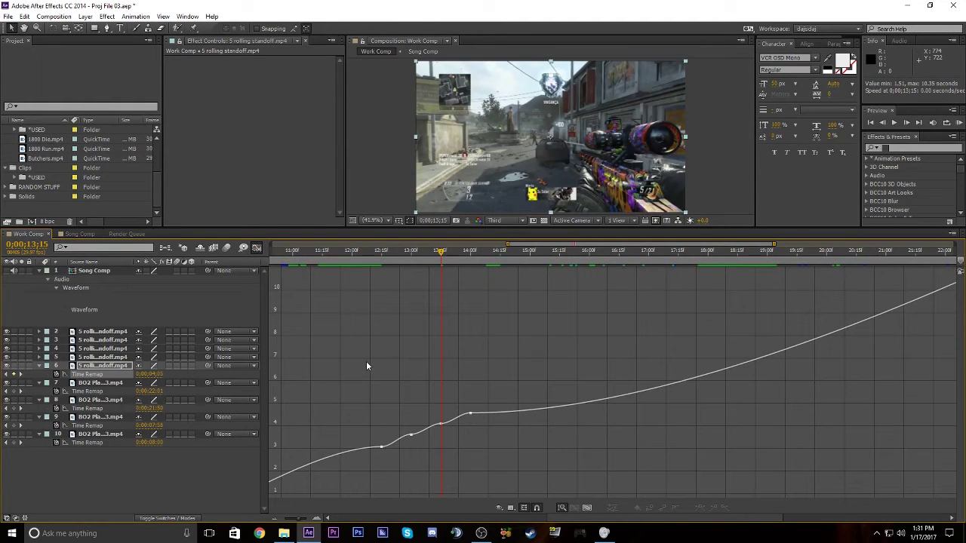
key("equal")
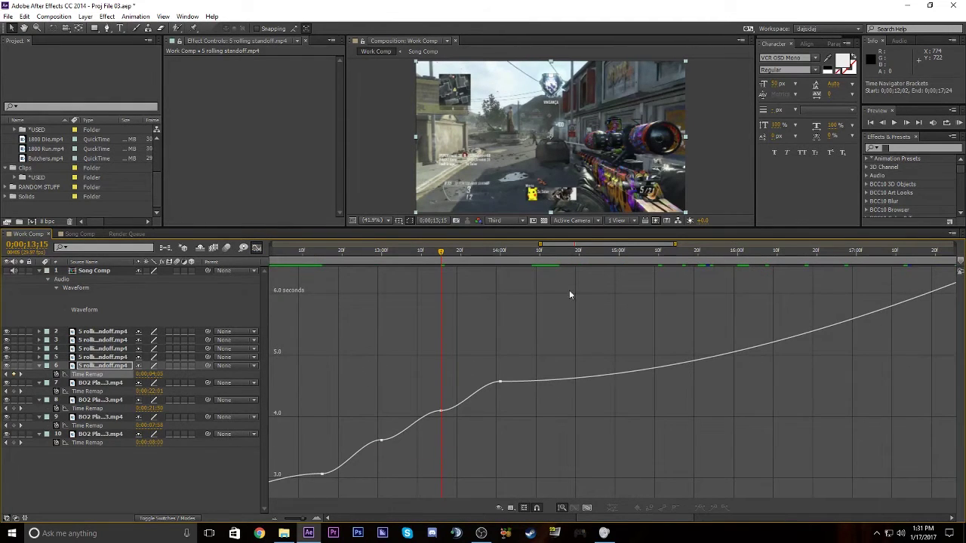
left_click_drag(591, 243, 569, 252)
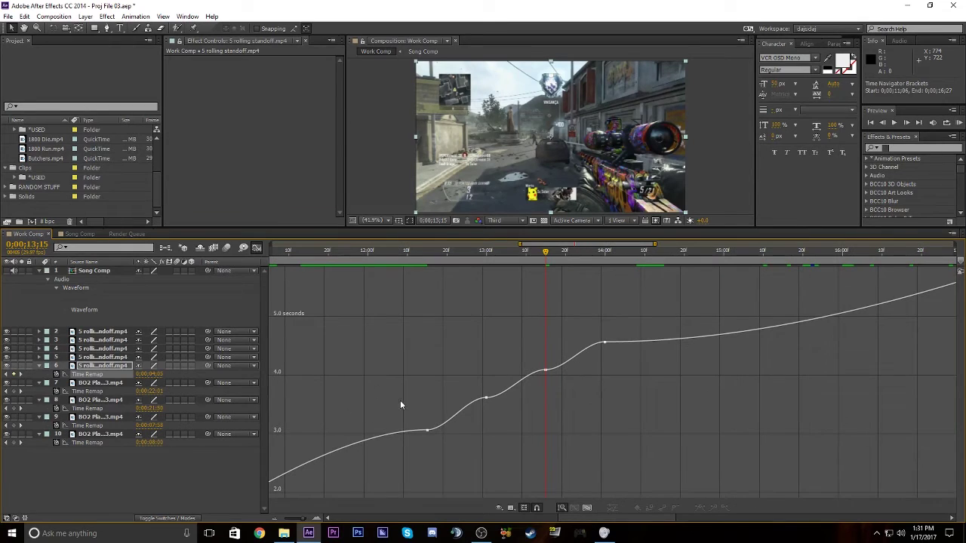
left_click_drag(400, 405, 507, 424)
left_click_drag(466, 390, 469, 382)
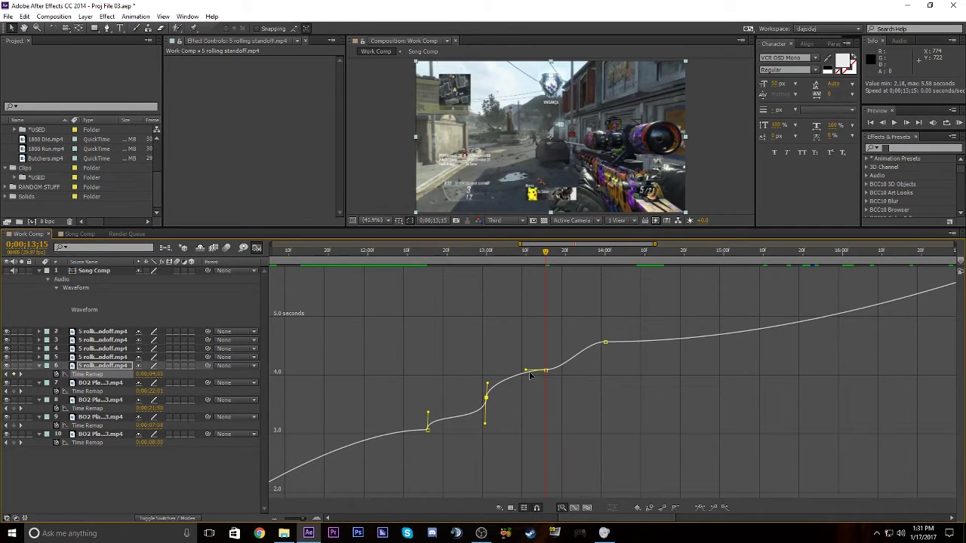
Pull both handles of the 0;00;13;15 keyframe and the incoming handle of the 0;00;14;00 keyframe nearly vertical
left_click_drag(529, 372, 558, 395)
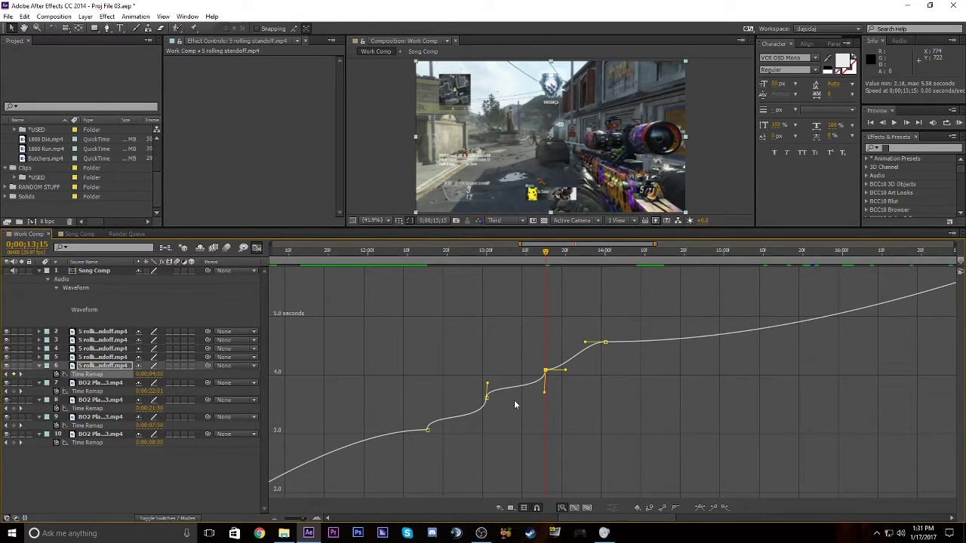
left_click_drag(564, 369, 531, 356)
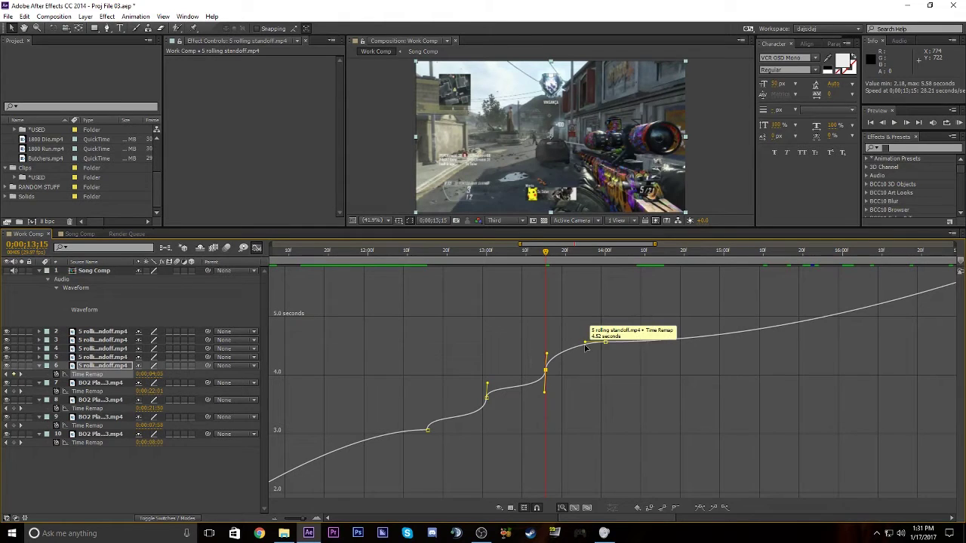
left_click_drag(584, 343, 614, 364)
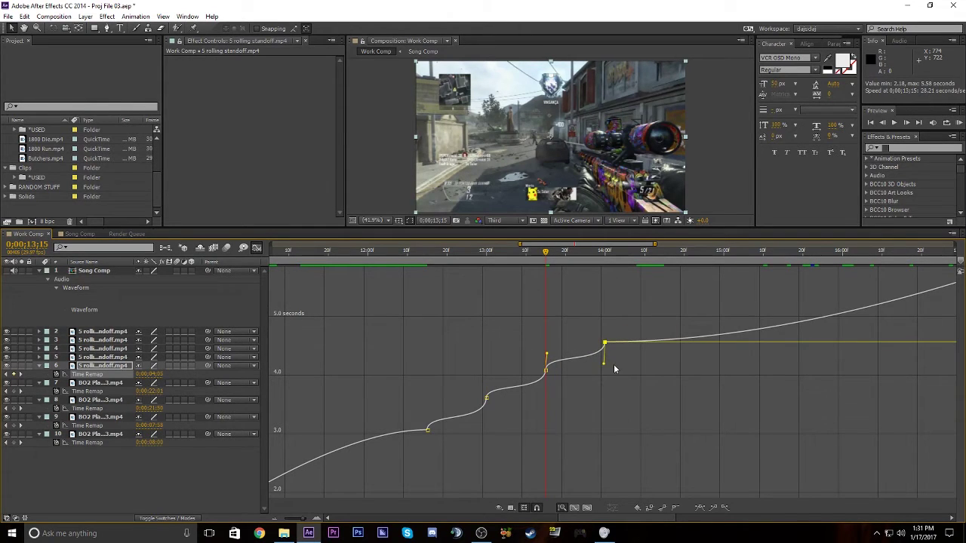
left_click_drag(407, 254, 543, 370)
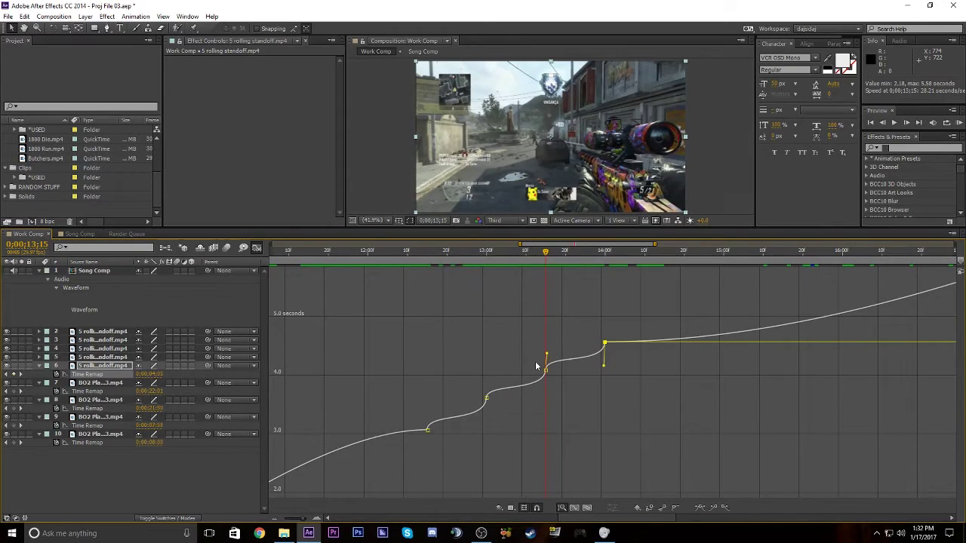
Lower the 0;00;13;15 keyframe's remap value to 0;00;03;55 and rebalance the handles from 0;00;13;00 to 0;00;14;00
left_click_drag(545, 254, 546, 356)
left_click_drag(154, 378, 157, 382)
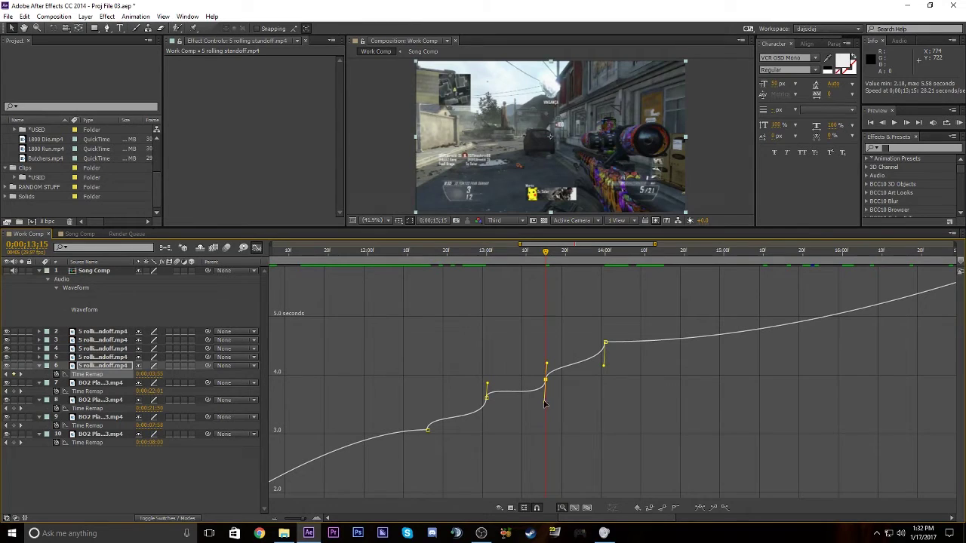
mouse_move(544, 403)
left_mouse_down()
mouse_move(552, 394)
mouse_move(541, 393)
left_mouse_up()
left_click(486, 394)
mouse_move(555, 352)
left_mouse_down()
mouse_move(521, 387)
mouse_move(533, 355)
mouse_move(559, 363)
left_mouse_up()
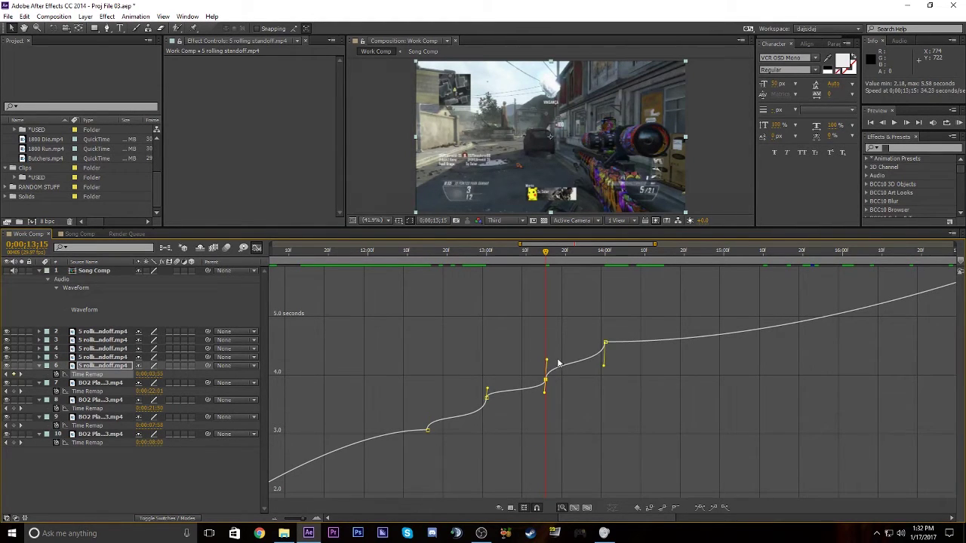
left_click(604, 368)
Play back the remapped segment around 0;00;13;15, then tilt that keyframe's outgoing handle forward to soften the curve
left_click(530, 252)
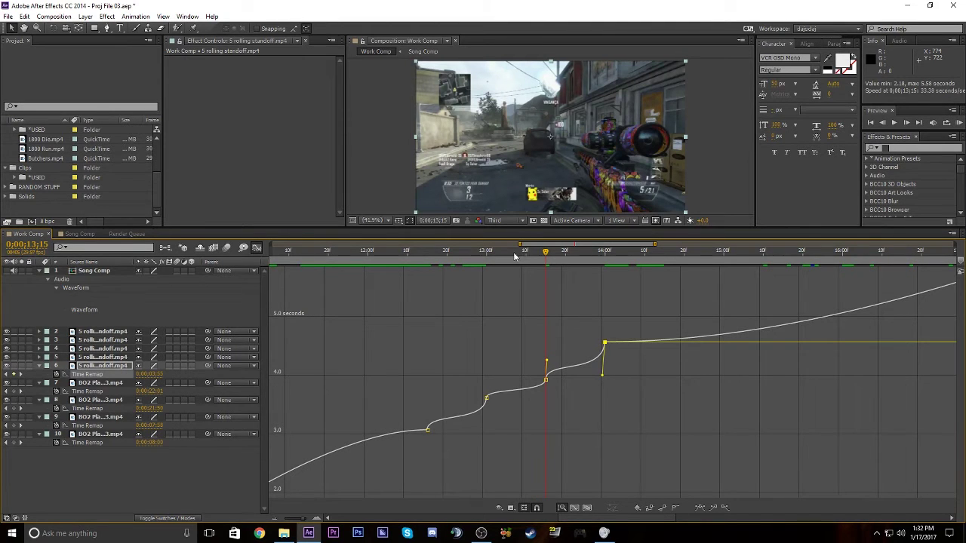
key("space")
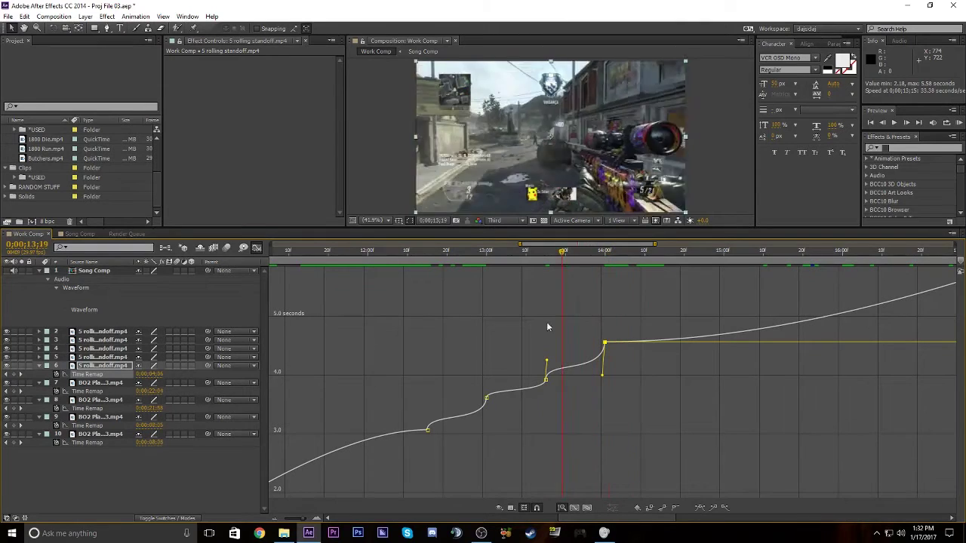
key("space")
left_click(545, 251)
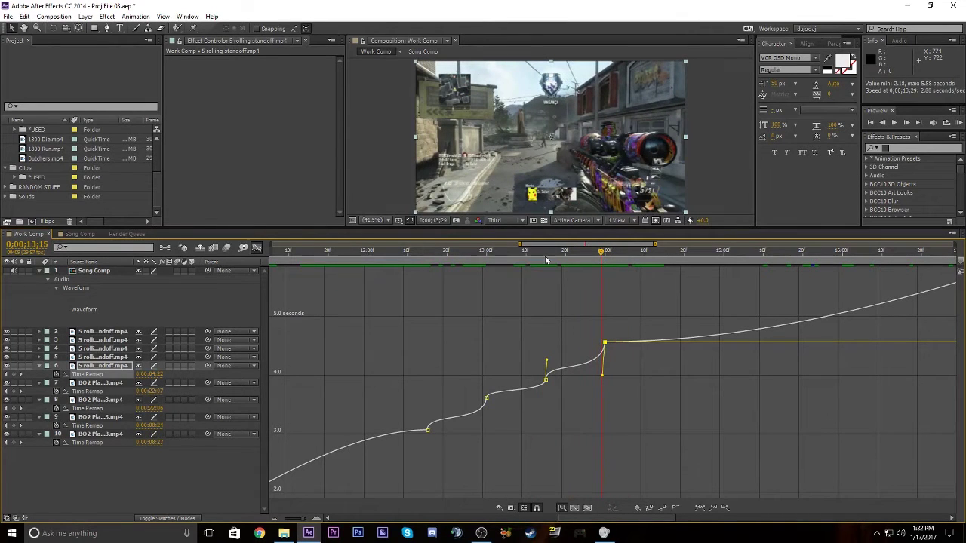
left_click_drag(546, 363, 562, 356)
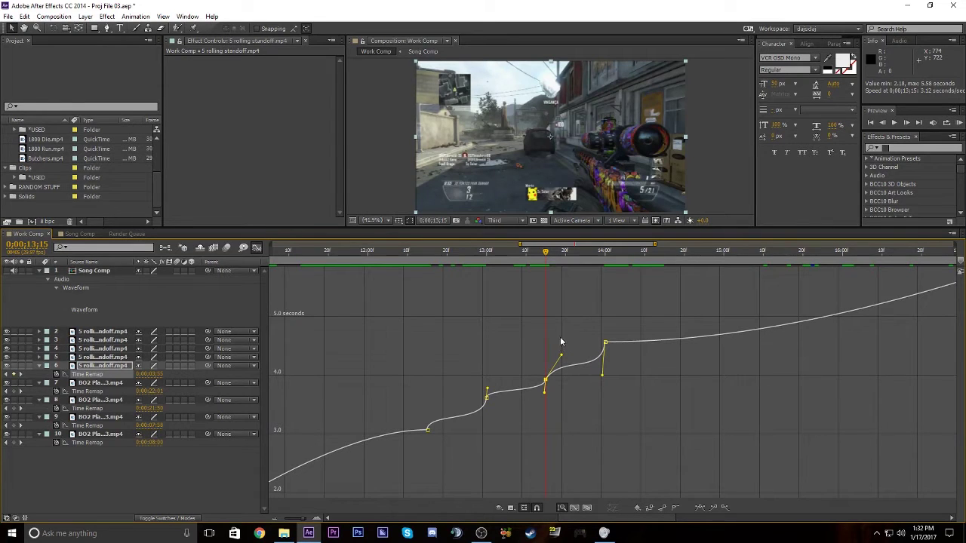
Replay the segment up to about 0;00;13;28 and make the outgoing handle of the 0;00;13;15 keyframe slightly steeper
left_click(530, 254)
key("space")
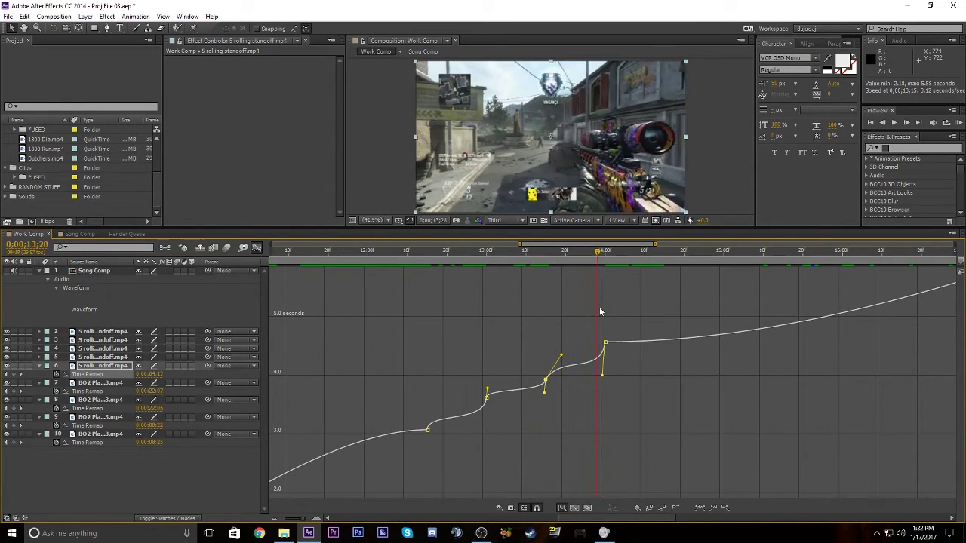
key("space")
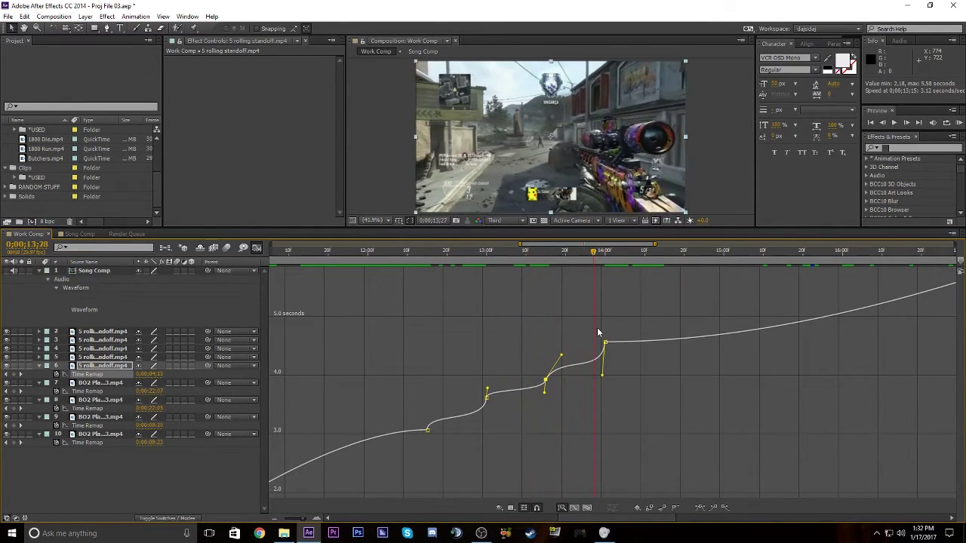
key("space")
left_click_drag(562, 356, 557, 352)
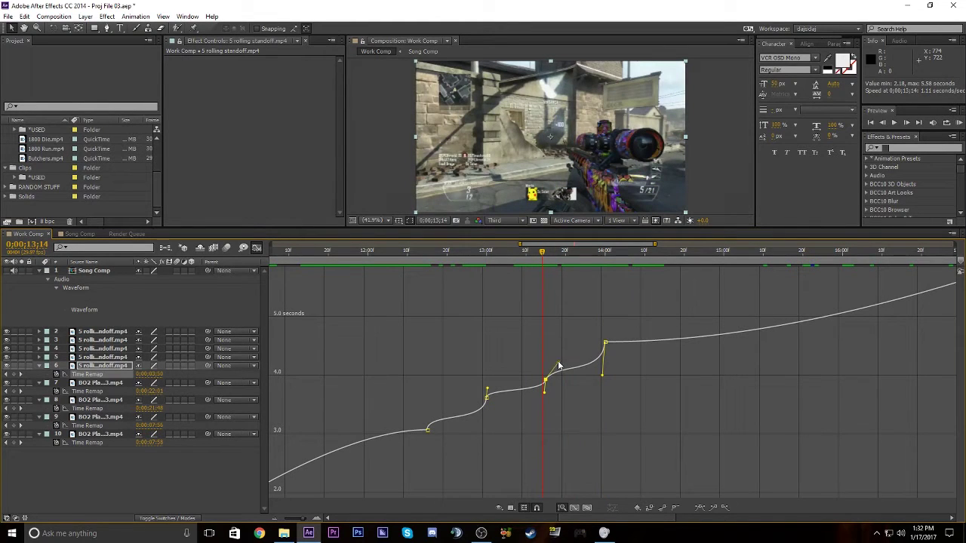
Play the segment again, then tilt the incoming handle of the 0;00;13;15 keyframe backward and readjust the one at 0;00;14;00
left_click(558, 254)
key("space")
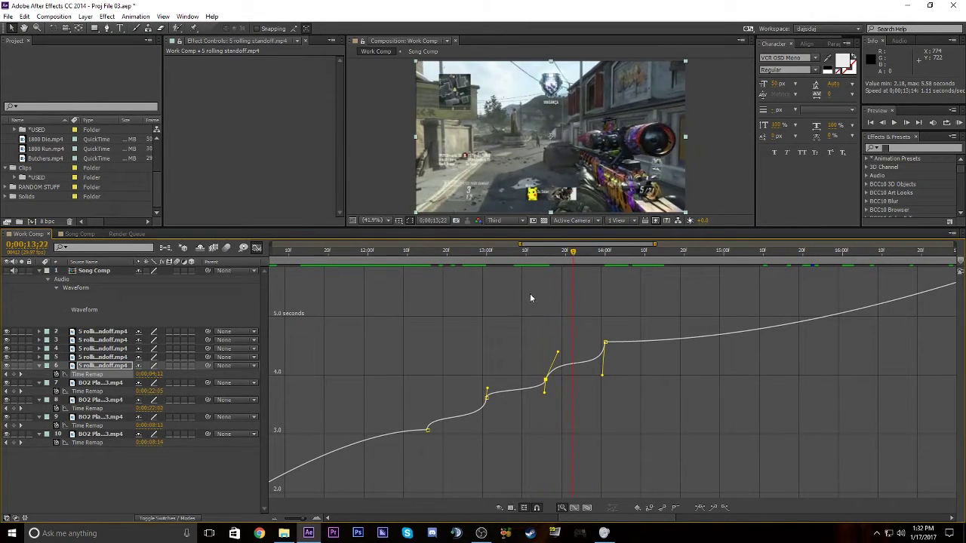
key("space")
left_click_drag(544, 391, 541, 395)
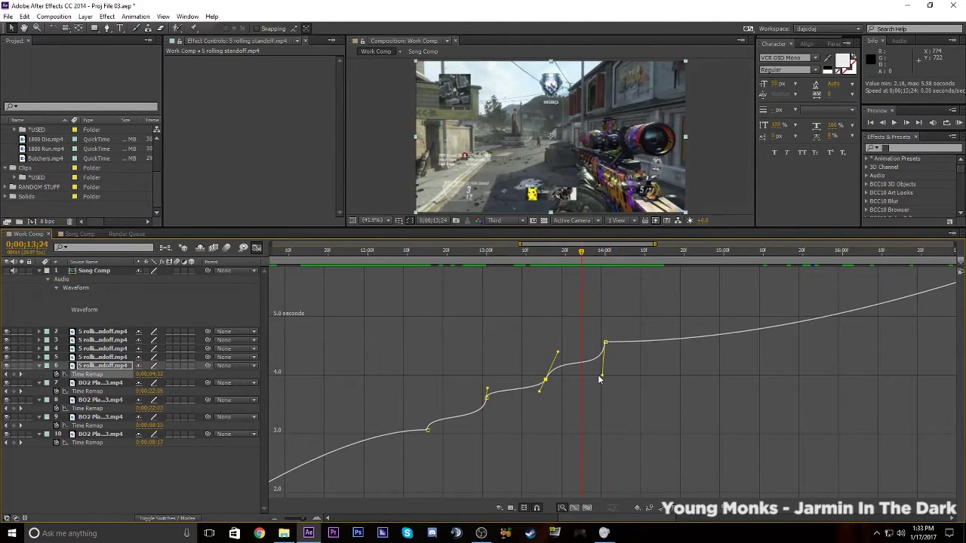
left_click_drag(593, 378, 615, 317)
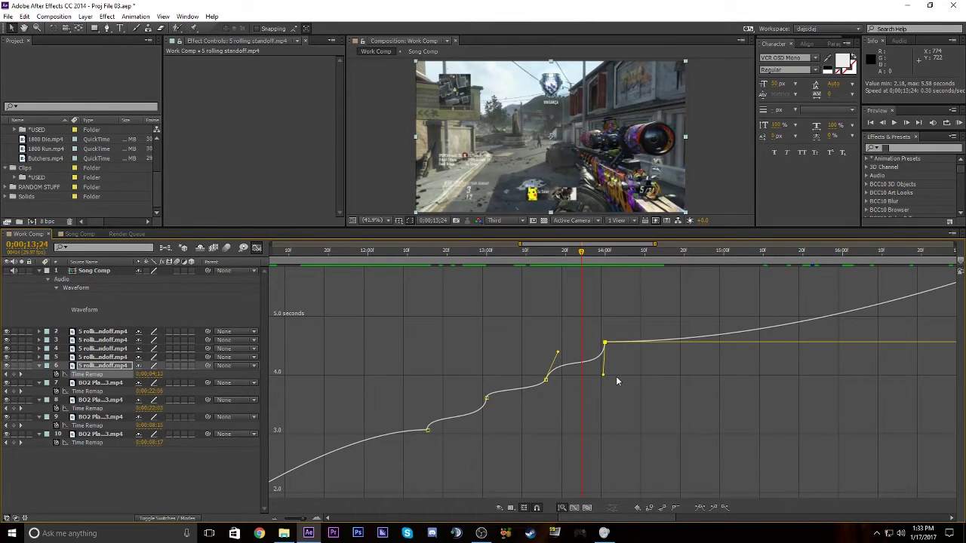
Leave the Graph Editor, enable time remapping on the layer 5 standoff segment and add a Time Remap keyframe at 0;00;14;01
left_click(256, 247)
scroll(554, 242, "down", 2)
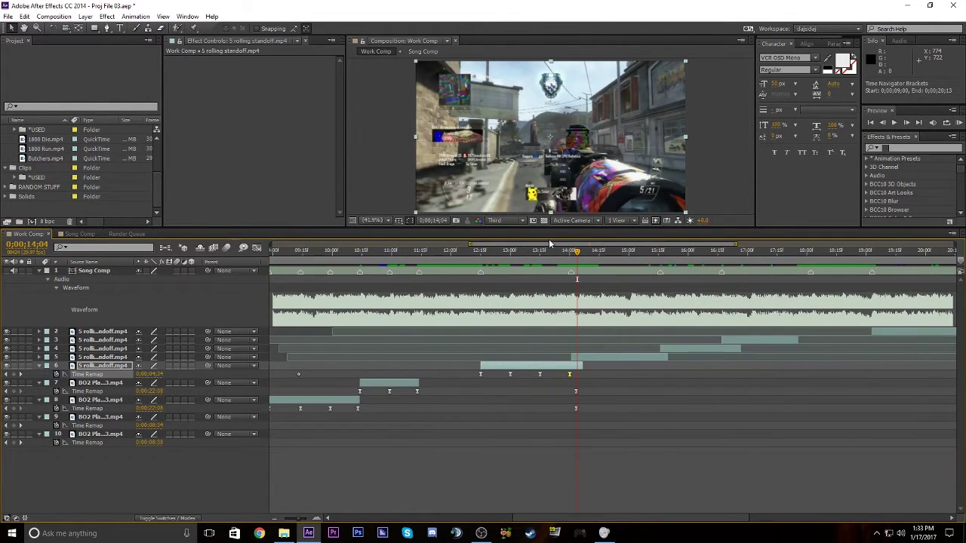
left_click(572, 252)
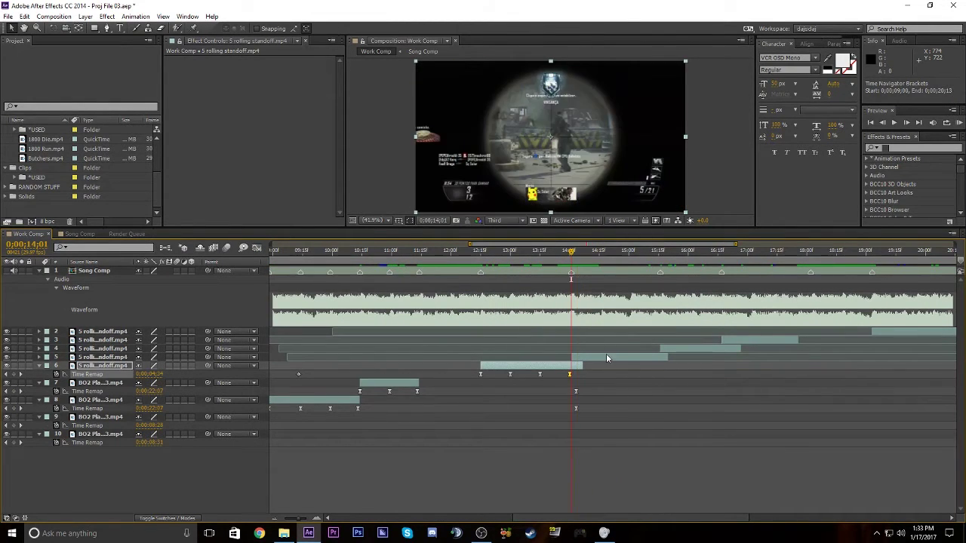
left_click(605, 357)
key("ctrl+alt+t")
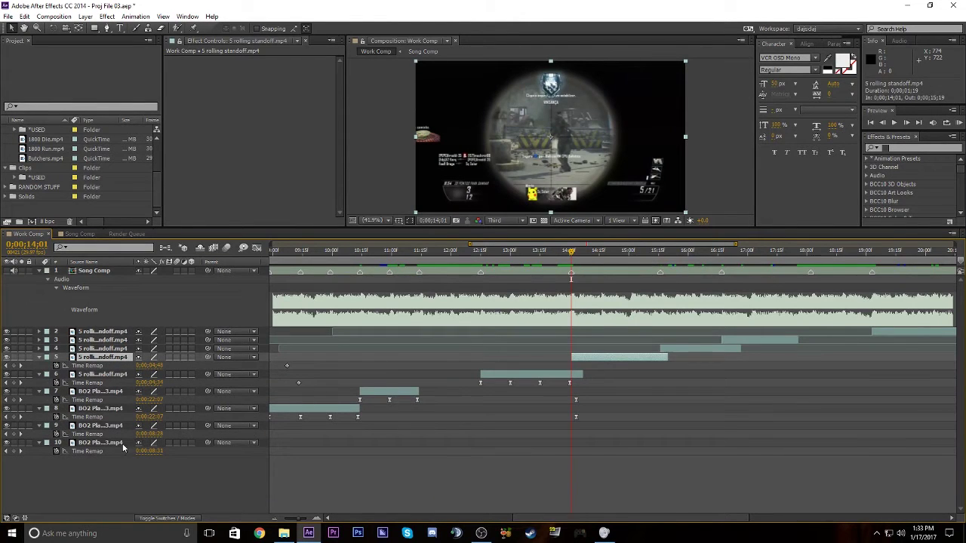
left_click(14, 366)
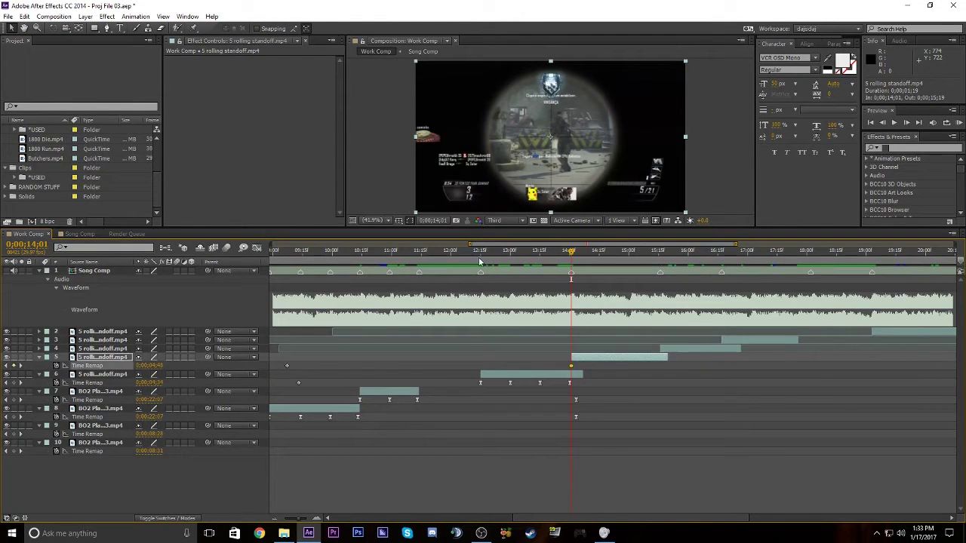
Preview the song from 0;00;14;01, then create a Time Remap keyframe at 0;00;15;15 on the layer 5 segment by scrubbing its value
key("KP_Decimal")
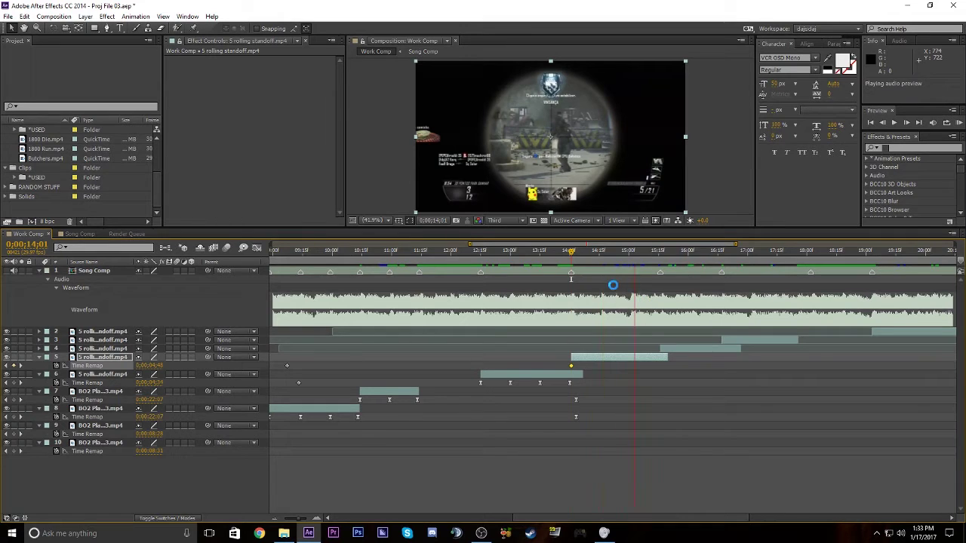
left_click(554, 236)
left_click_drag(584, 255, 602, 297)
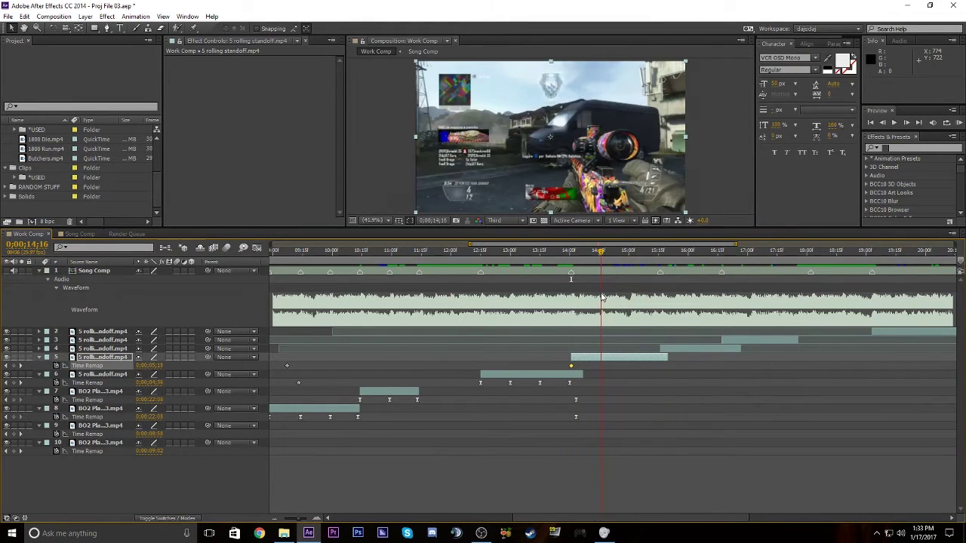
left_click(659, 255)
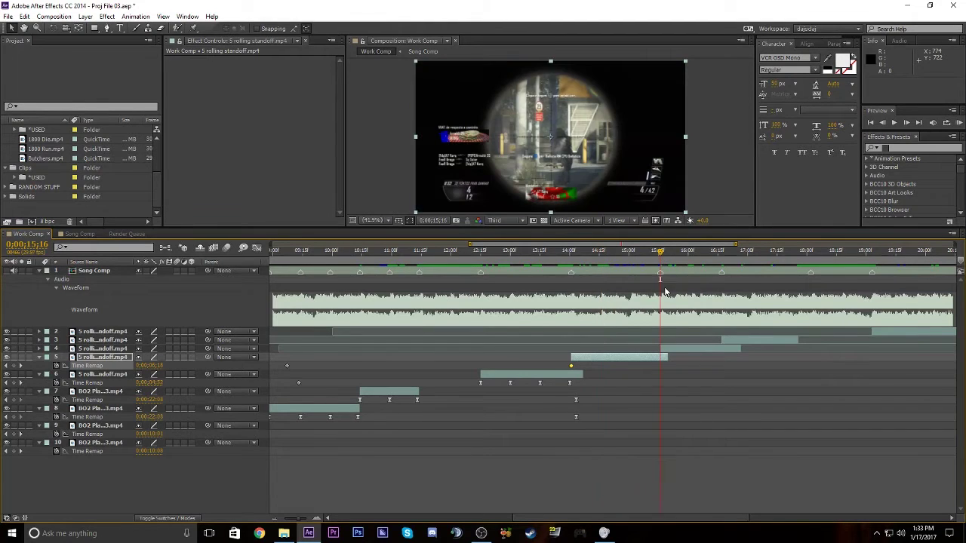
left_click_drag(147, 368, 168, 388)
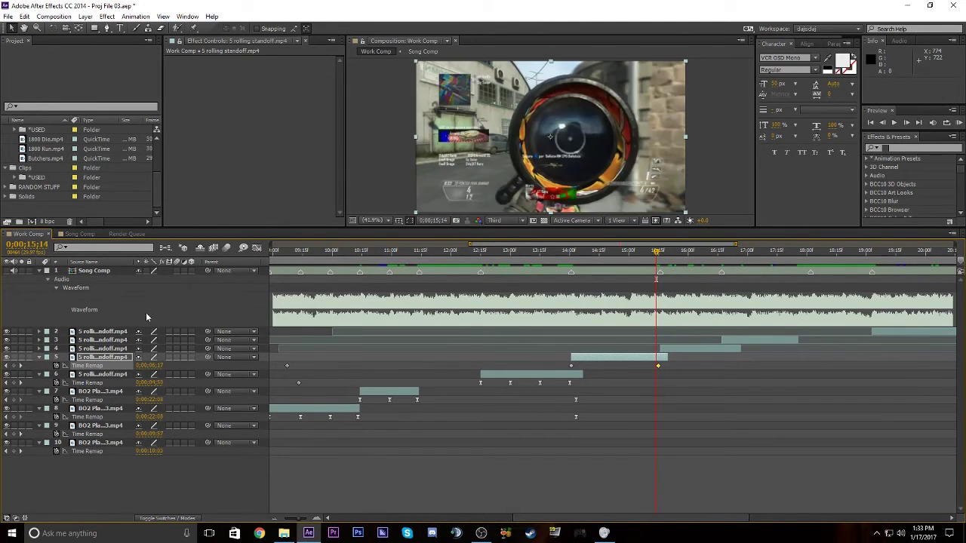
Fine-tune the Time Remap value of the 0;00;15;15 keyframe to 0;00;06;18 and compare it with the neighbouring frames
left_click(150, 365)
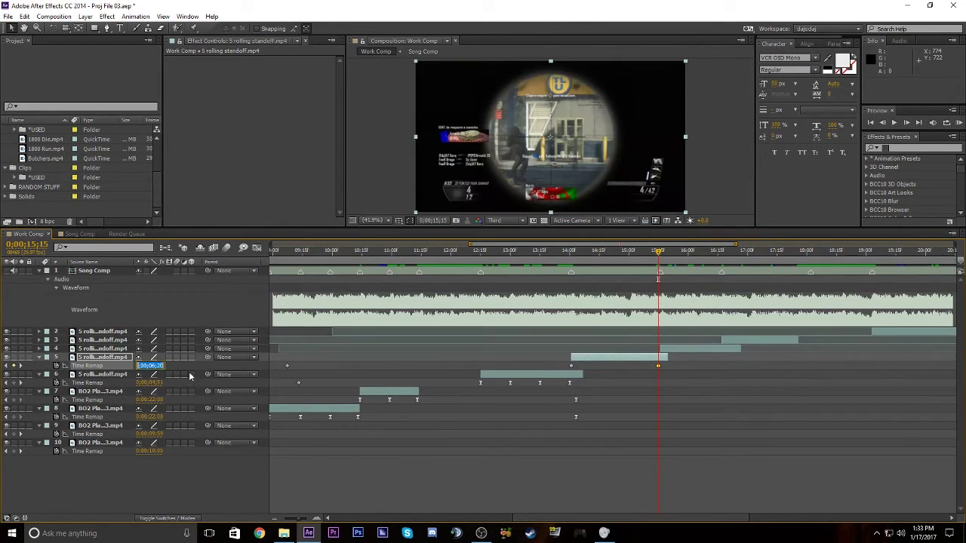
left_click(150, 362)
key("Return")
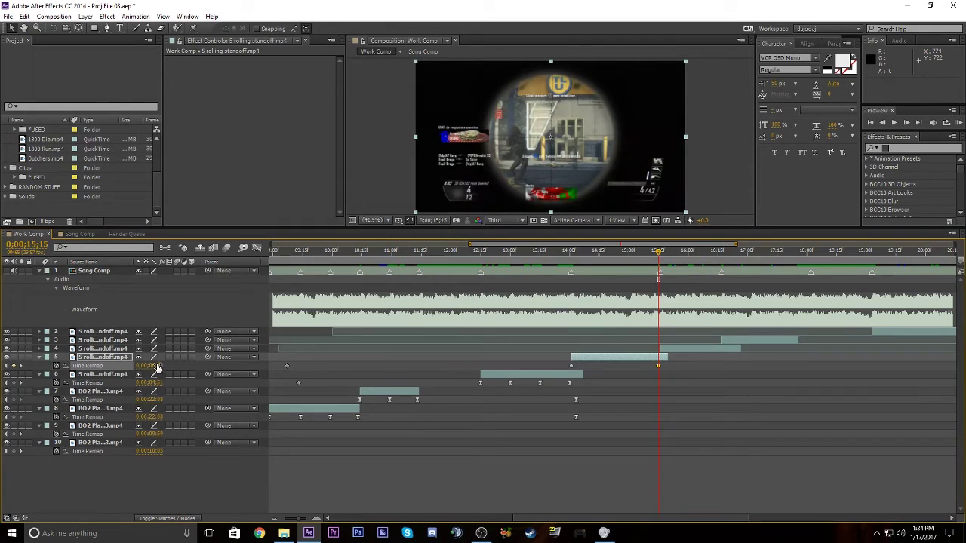
left_click(150, 365)
type("0")
key("Return")
left_click(151, 366)
key("Return")
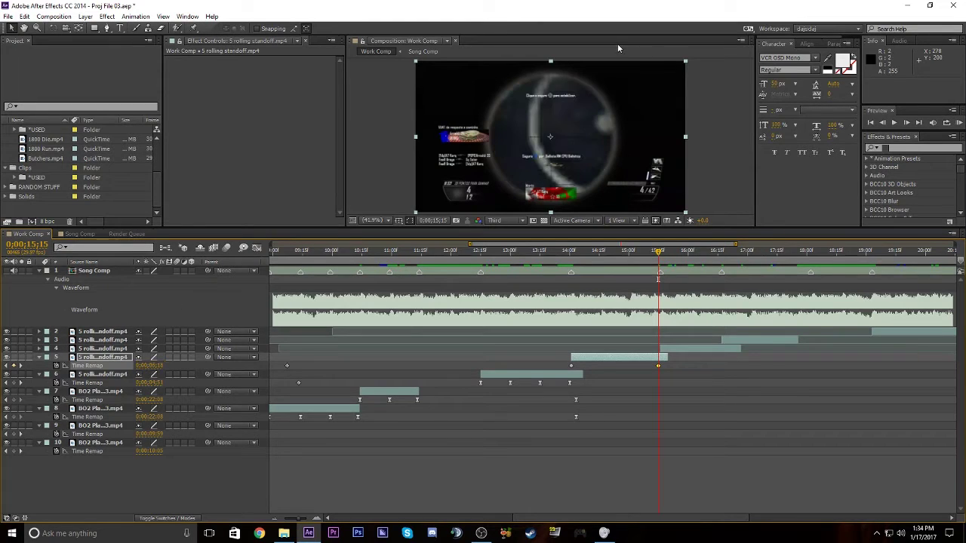
key("Page_Up")
key("Page_Down")
Create a Time Remap keyframe at 0;00;14;16 on the layer 5 segment, undoing the first value scrub and nudging the value instead
left_click(597, 254)
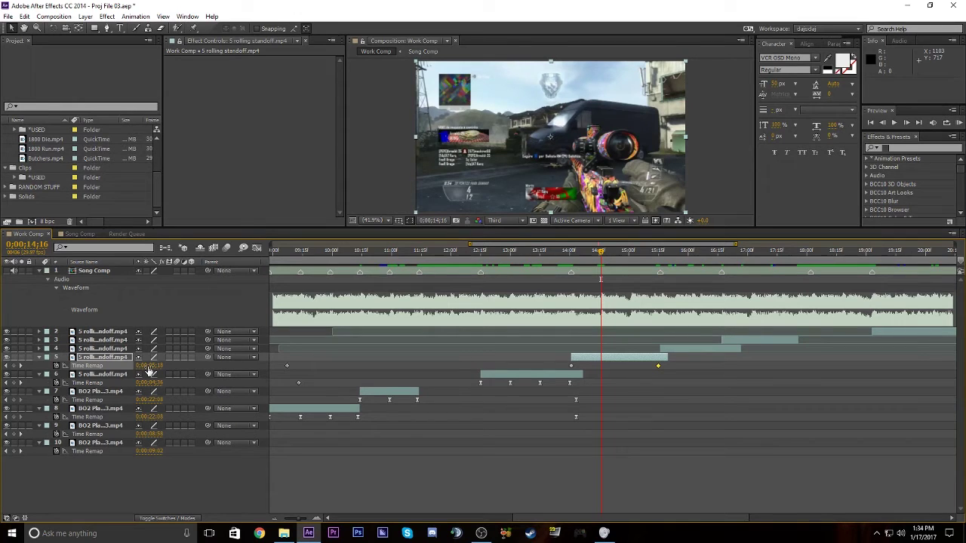
left_click_drag(151, 365, 228, 446)
key("ctrl+z")
mouse_move(155, 370)
left_mouse_down()
mouse_move(167, 372)
mouse_move(154, 370)
left_mouse_up()
left_click(155, 367)
key("Up")
key("Up")
key("Up")
key("Up")
key("Up")
key("Up")
key("Up")
key("Up")
key("Up")
key("Up")
key("Up")
key("Return")
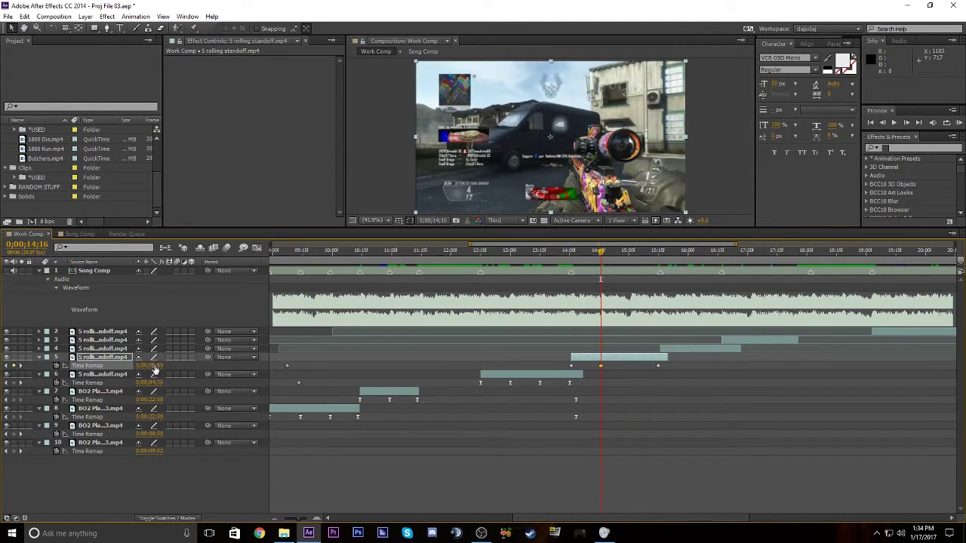
Refine the Time Remap value of the 0;00;14;16 keyframe to 0;00;05;21
left_click(155, 367)
left_click(155, 365)
key("Return")
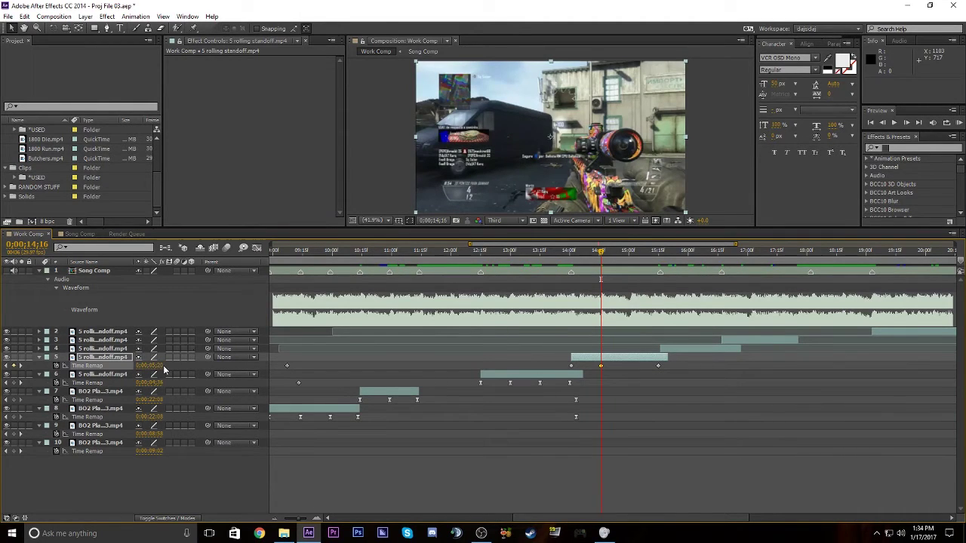
left_click(155, 366)
key("Return")
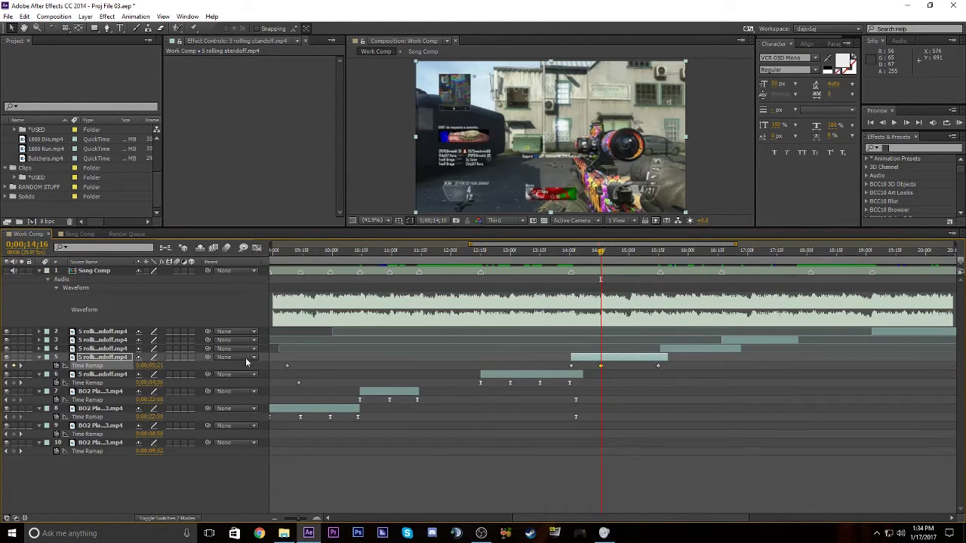
left_click(151, 366)
left_click(166, 367)
key("Return")
Add a Time Remap keyframe at 0;00;15;01 on the layer 5 segment and apply Easy Ease to all its Time Remap keyframes
left_click(630, 255)
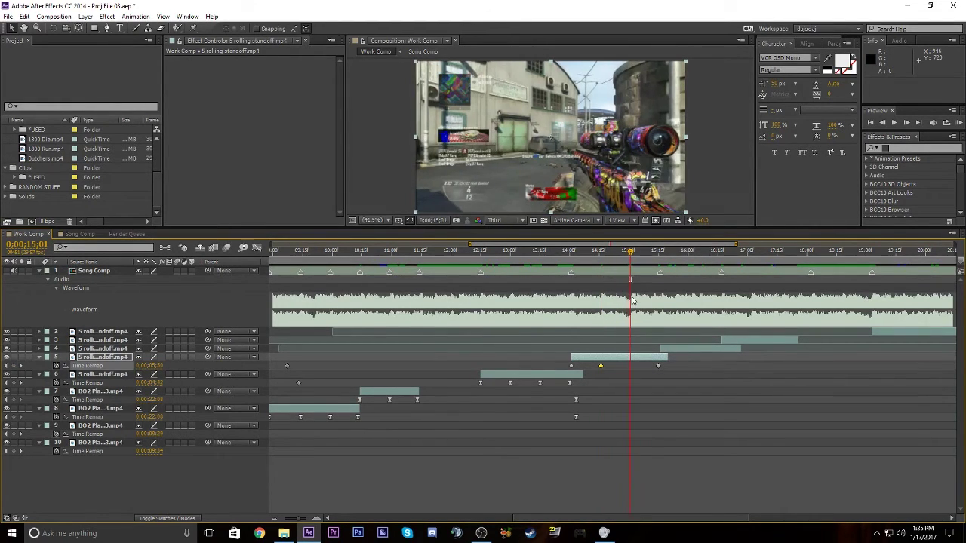
left_click(14, 366)
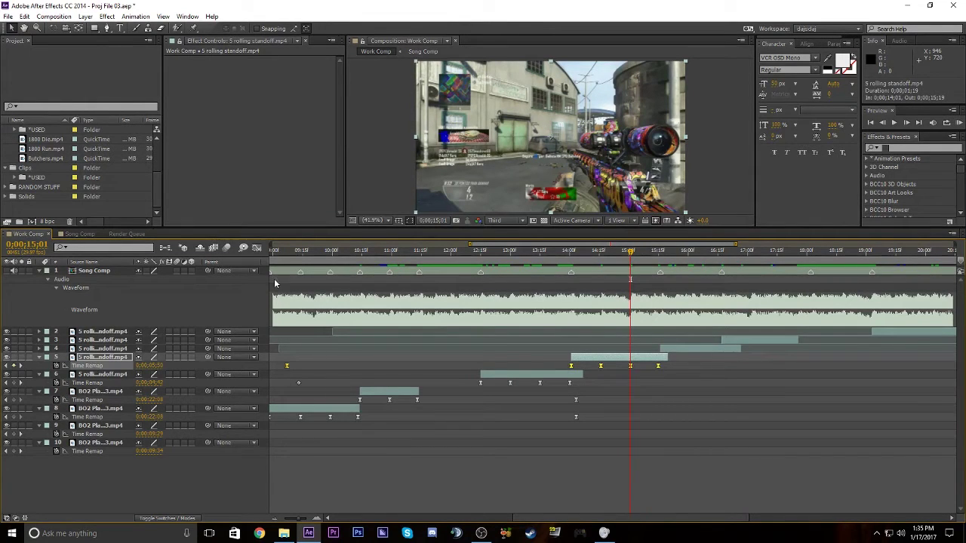
In the Graph Editor, steepen the handles of layer 5's Time Remap keyframes from 0;00;14;01 to 0;00;15;15 into a fast-slow-fast curve between beats
left_click(256, 247)
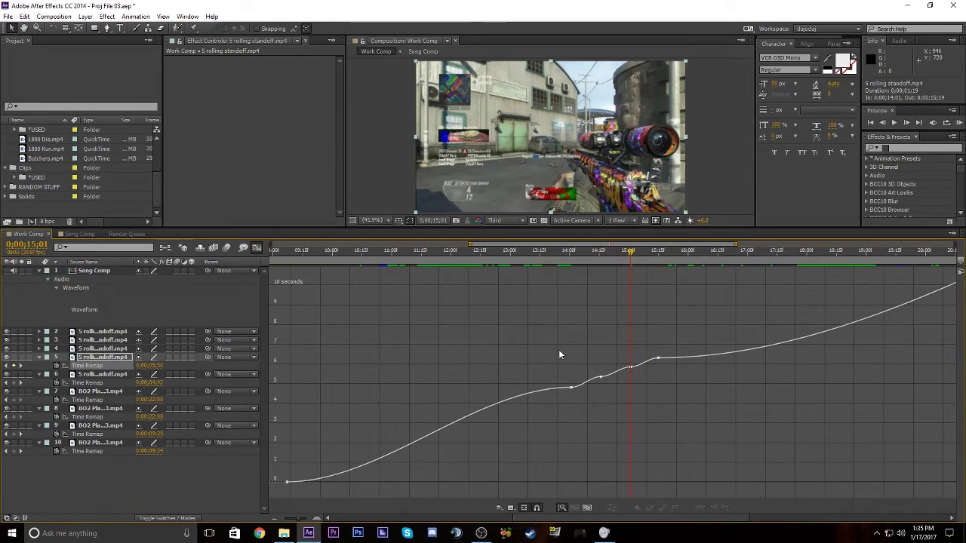
scroll(558, 350, "up", 3)
left_click_drag(476, 366, 685, 338)
left_click(510, 395)
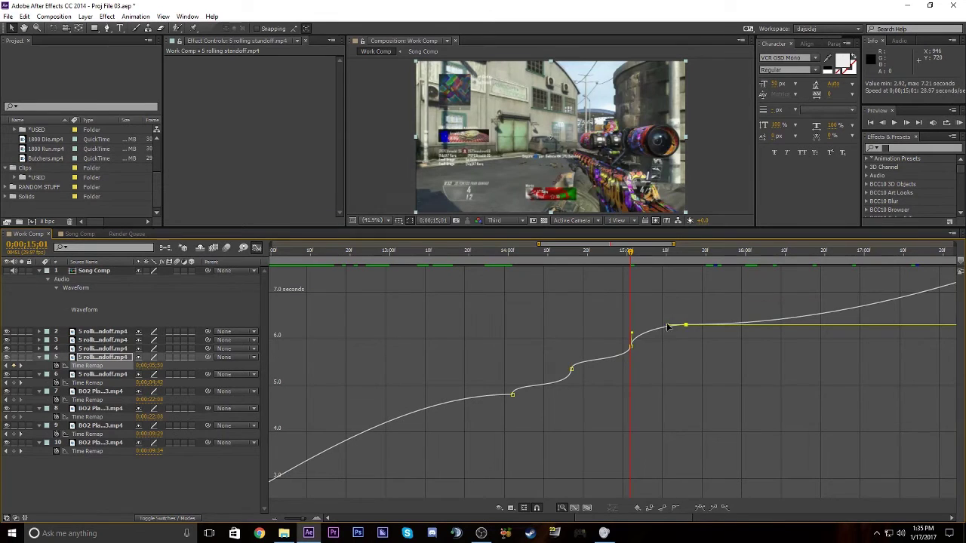
Scrub through the segment, adjust the 0;00;15;01 keyframe's handles, and lengthen and tilt back the 0;00;15;15 keyframe's incoming handle
left_click(485, 259)
left_click_drag(485, 259, 665, 435)
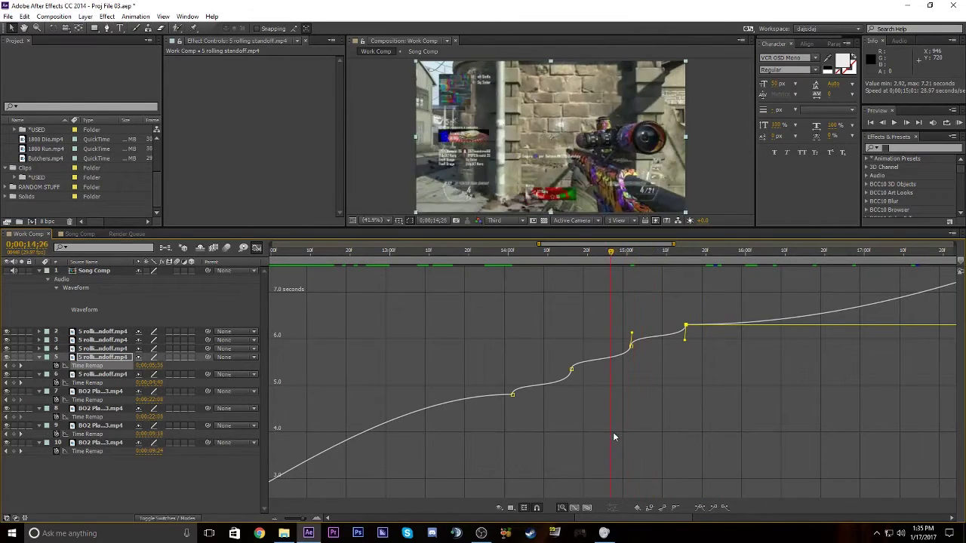
left_click(631, 344)
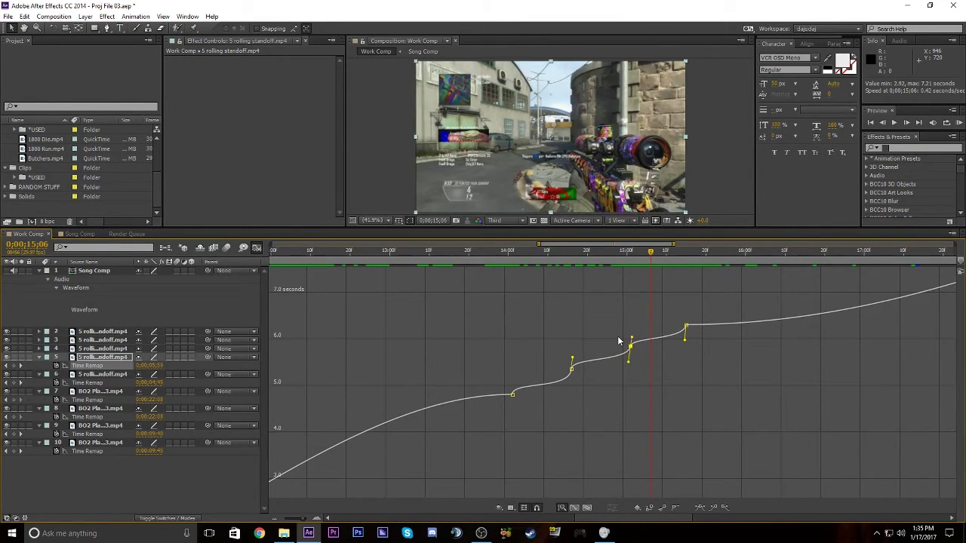
left_click(686, 341)
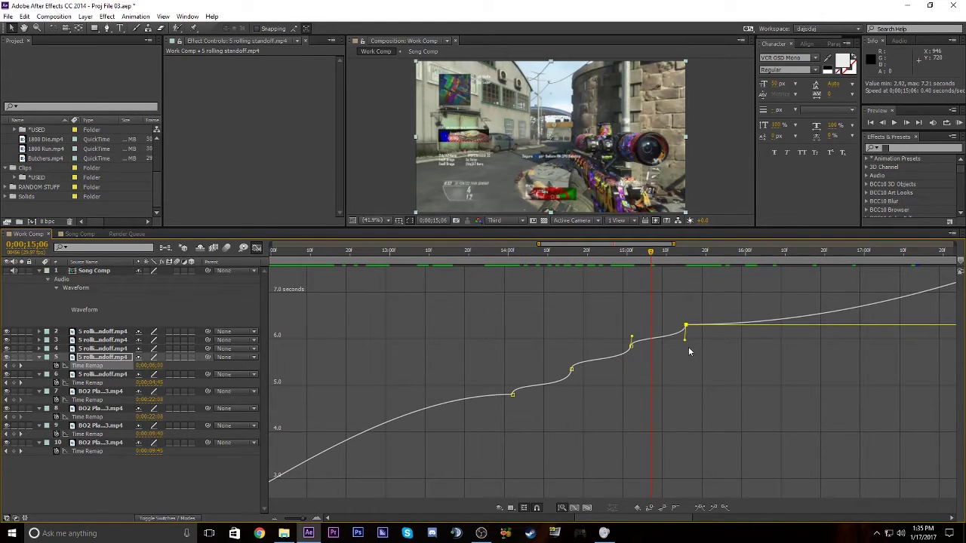
left_click_drag(689, 344, 703, 349)
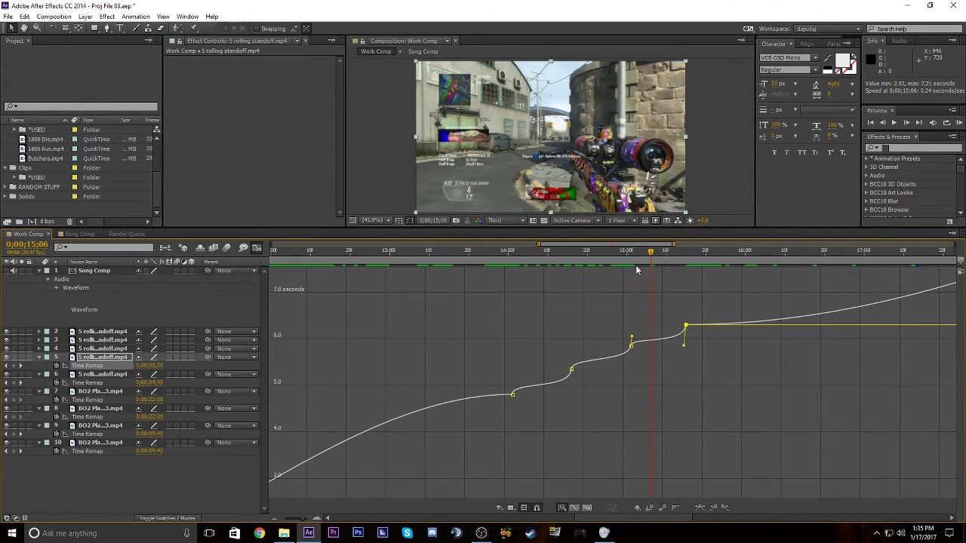
left_click_drag(621, 265, 685, 309)
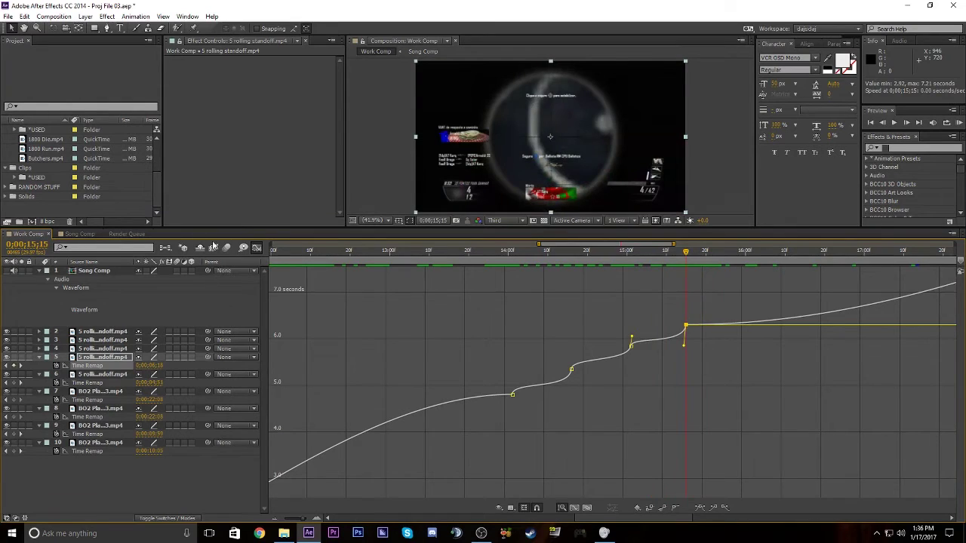
Leave the Graph Editor, enable time remapping on the layer 4 standoff segment and add a Time Remap keyframe at 0;00;15;16
left_click(257, 247)
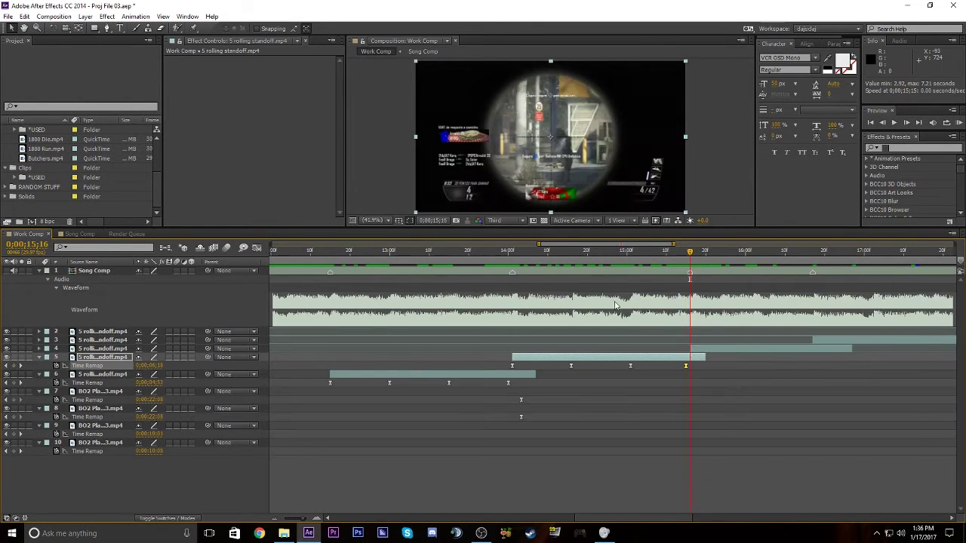
key("minus")
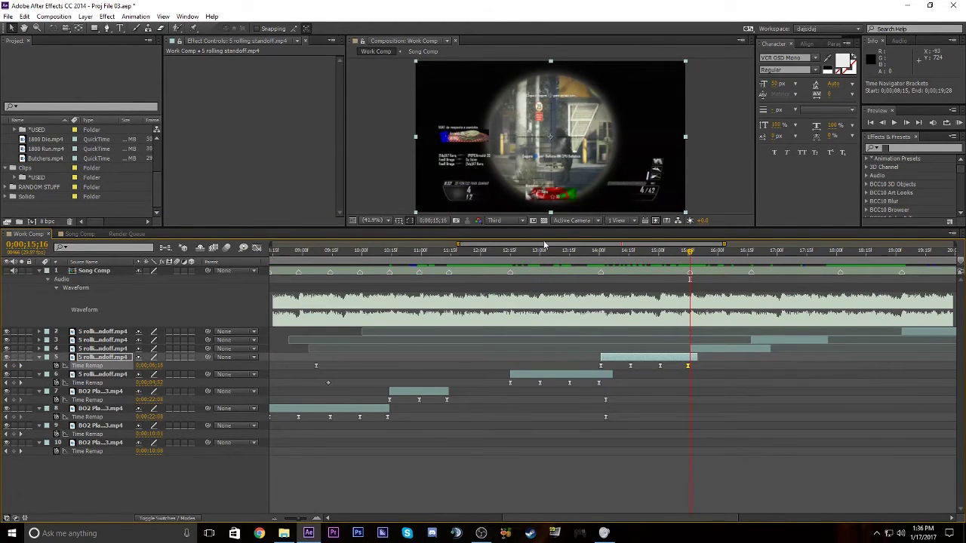
left_click_drag(549, 246, 587, 246)
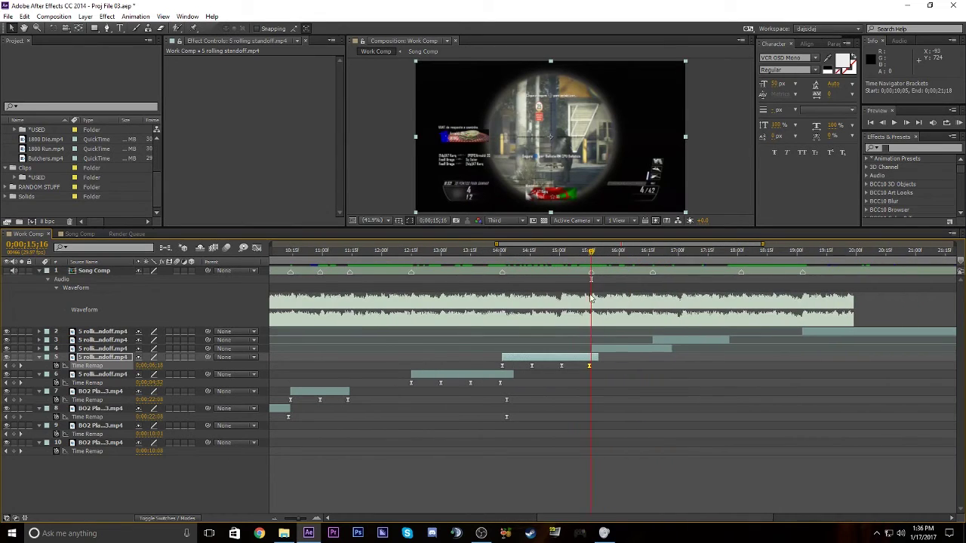
left_click(613, 349)
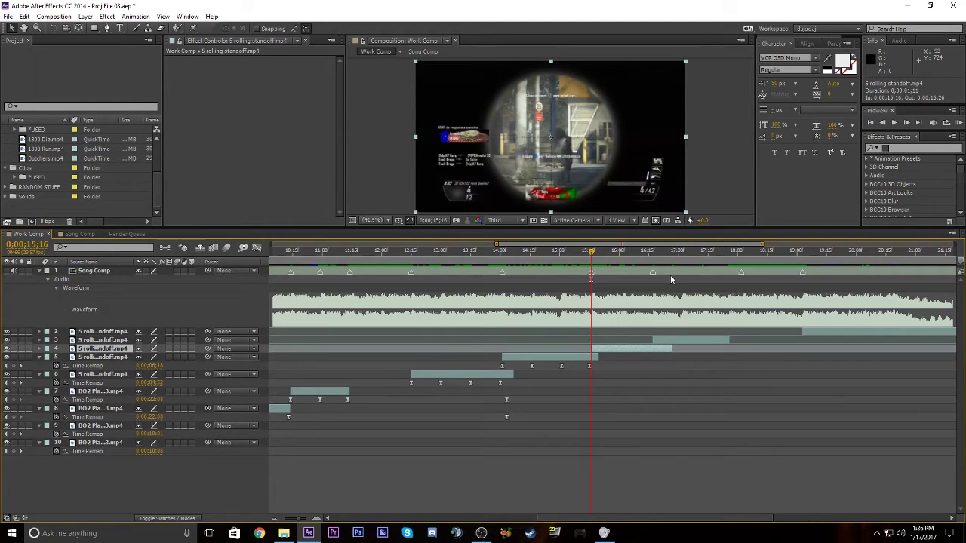
left_click_drag(412, 396, 516, 384)
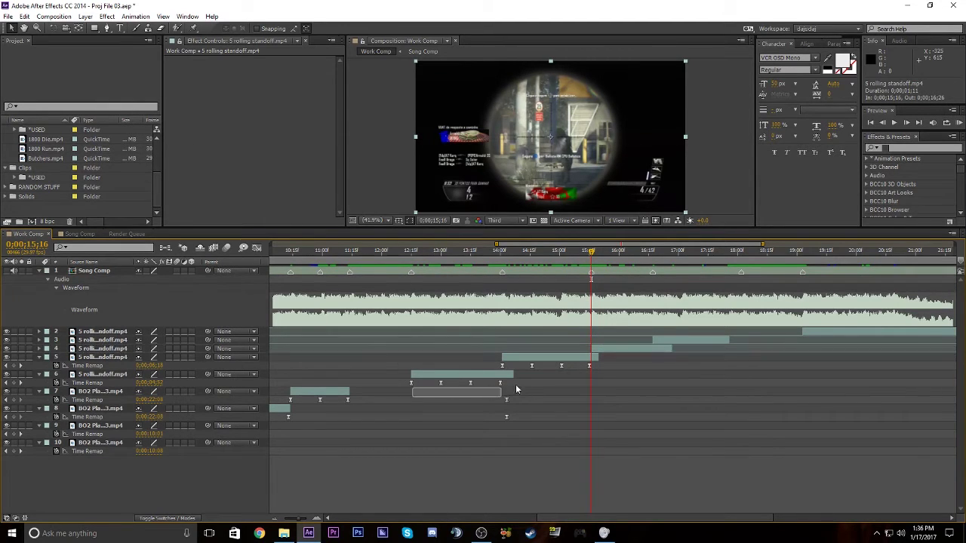
left_click(622, 353)
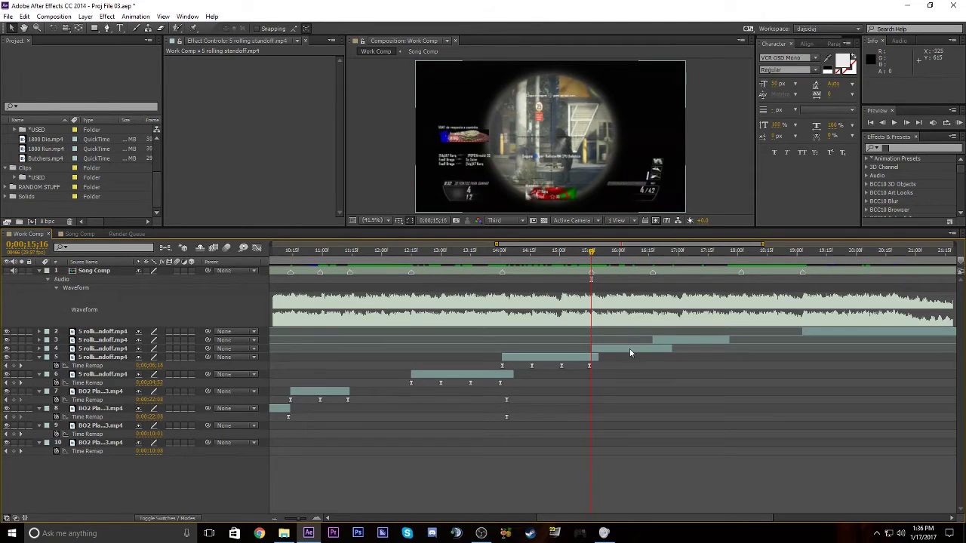
key("ctrl+alt+t")
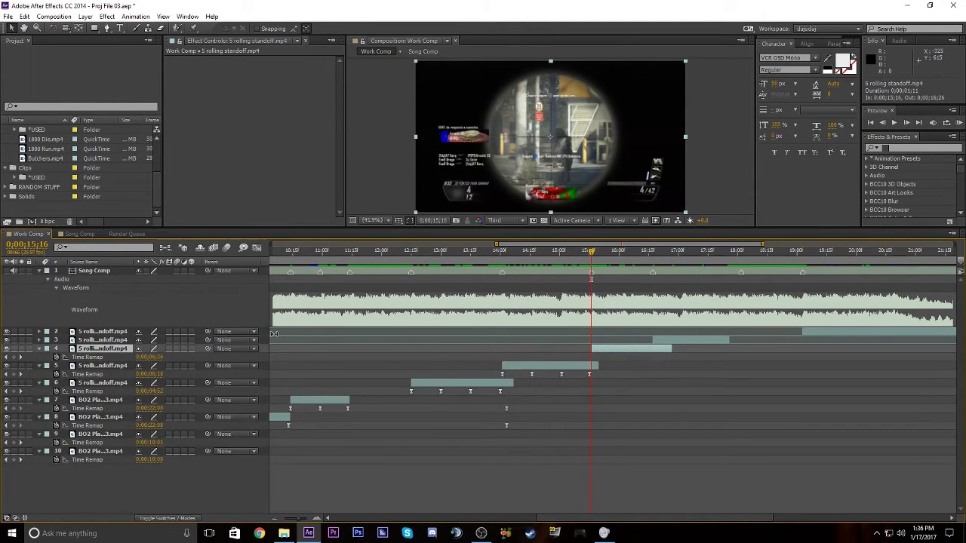
left_click(14, 358)
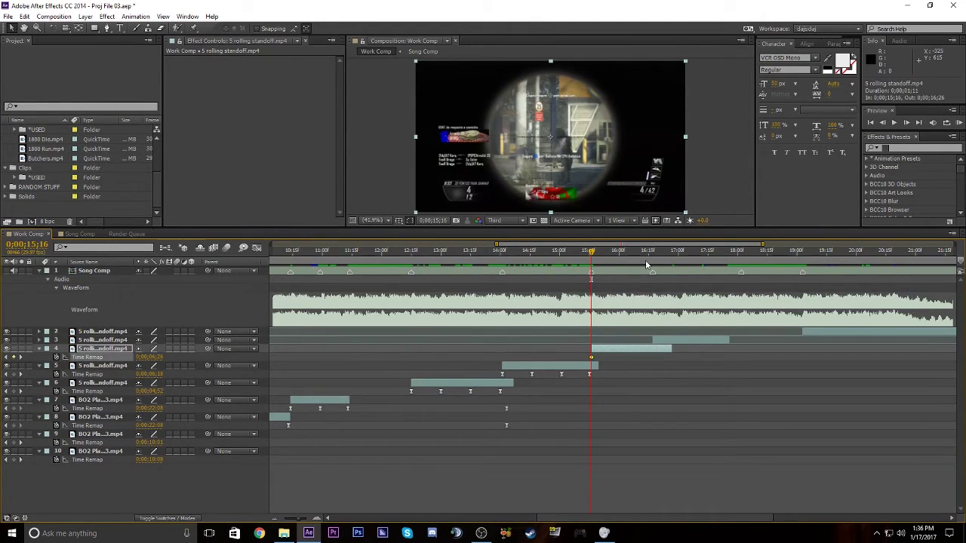
Create a Time Remap keyframe at 0;00;16;16 on layer 4 by scrubbing its value, and add another at 0;00;16;02
left_click(645, 260)
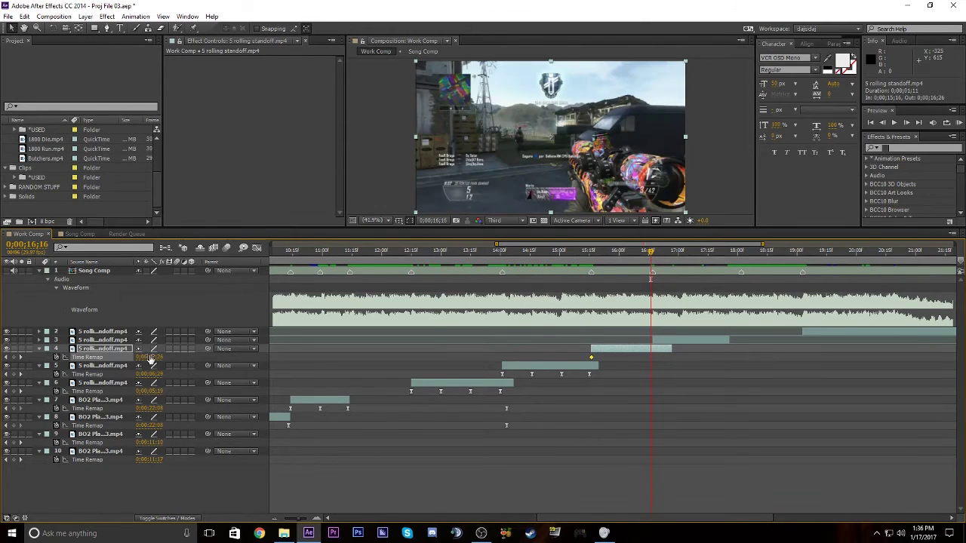
left_click_drag(151, 361, 181, 382)
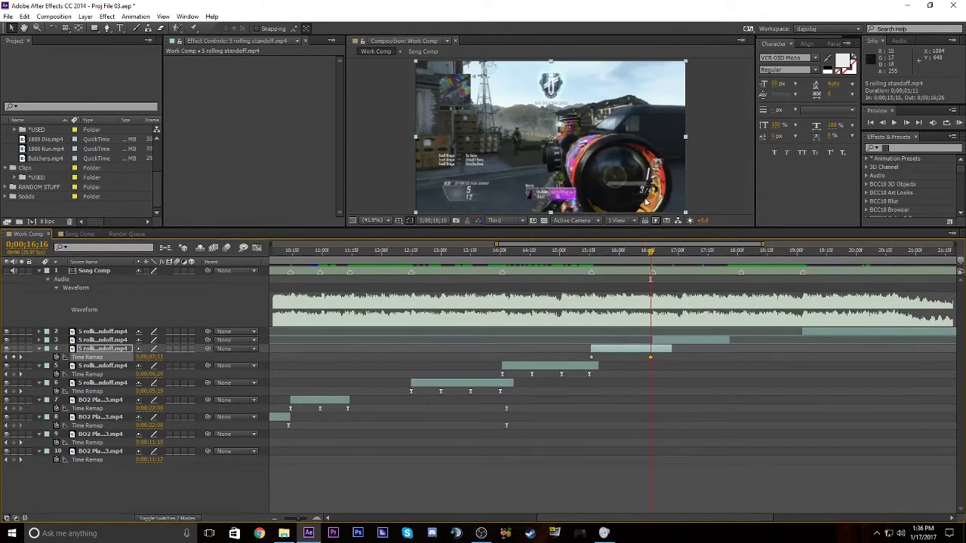
left_click(623, 261)
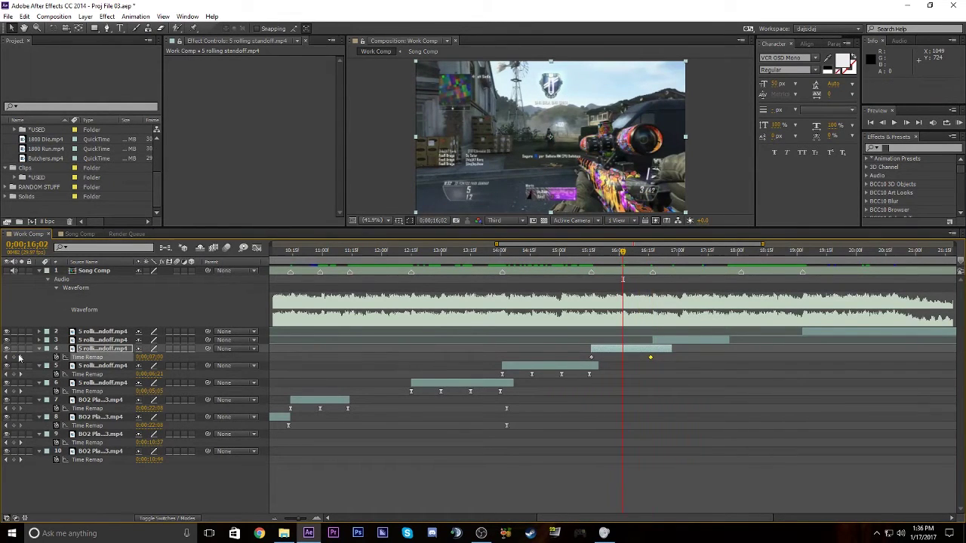
left_click(13, 357)
Apply Easy Ease to layer 4's Time Remap keyframes and steepen their handles between 0;00;15;16 and 0;00;16;16 in the Graph Editor
left_click(107, 359)
key("F9")
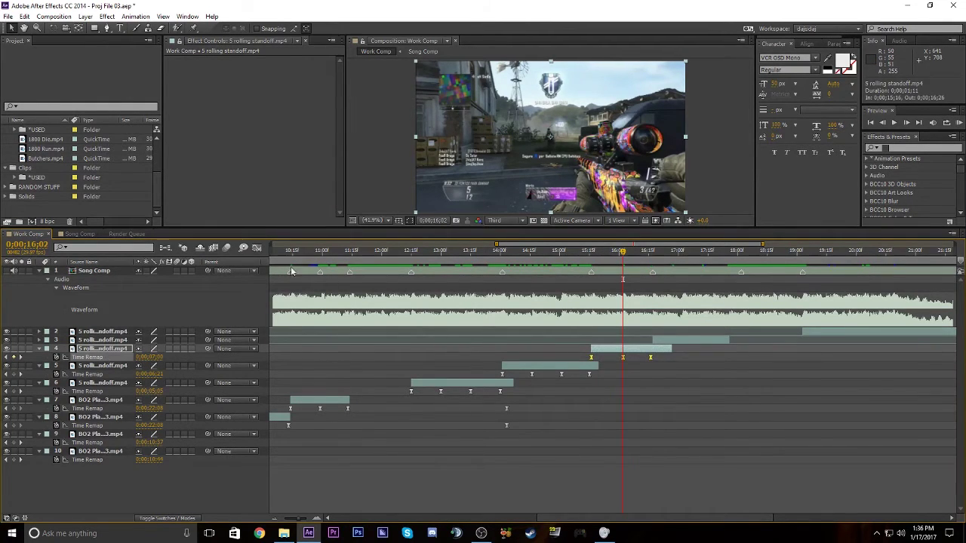
left_click(256, 249)
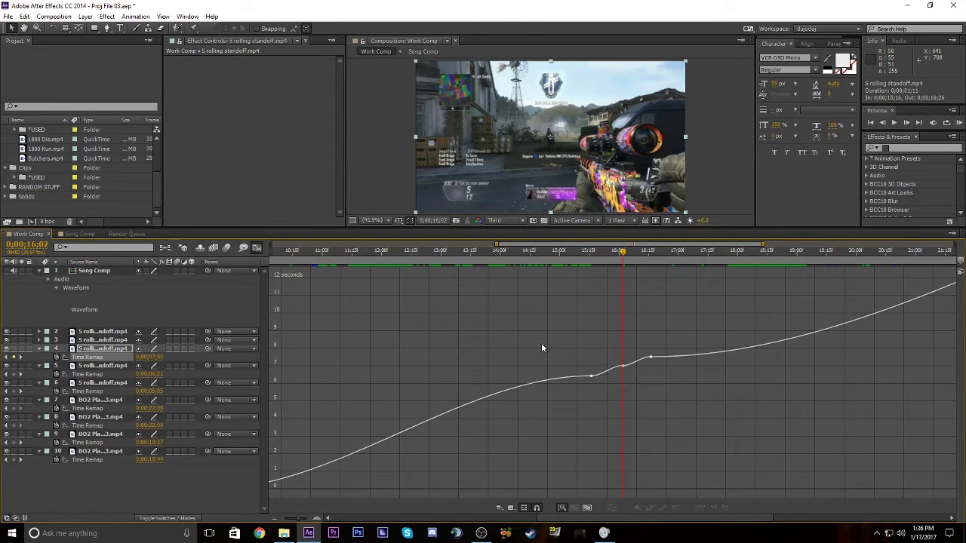
key("equal")
left_click_drag(579, 387, 544, 371)
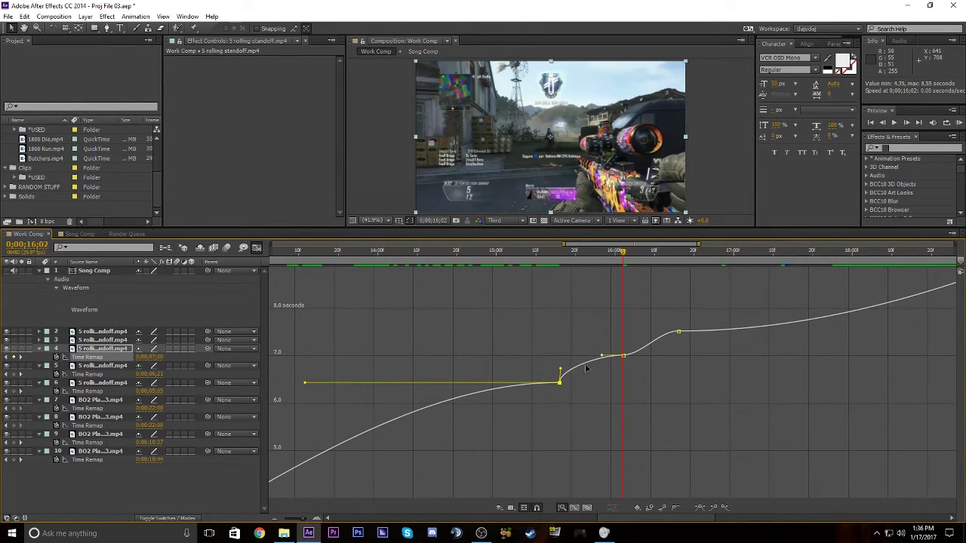
left_click_drag(601, 356, 582, 345)
left_click_drag(660, 331, 692, 349)
Play back the retimed layer 4 segment from around 0;00;15;16 to check its motion against the song
left_click(551, 260)
key("space")
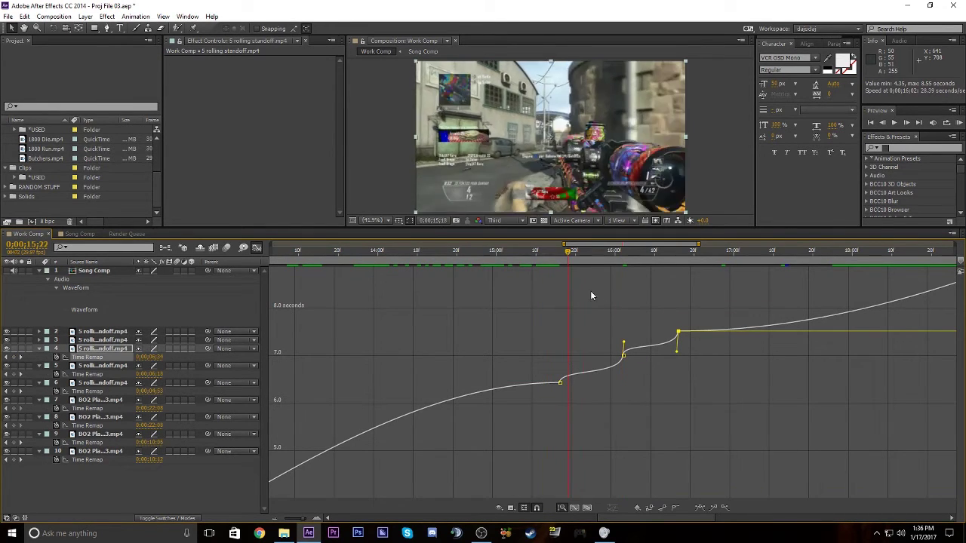
key("space")
key("space")
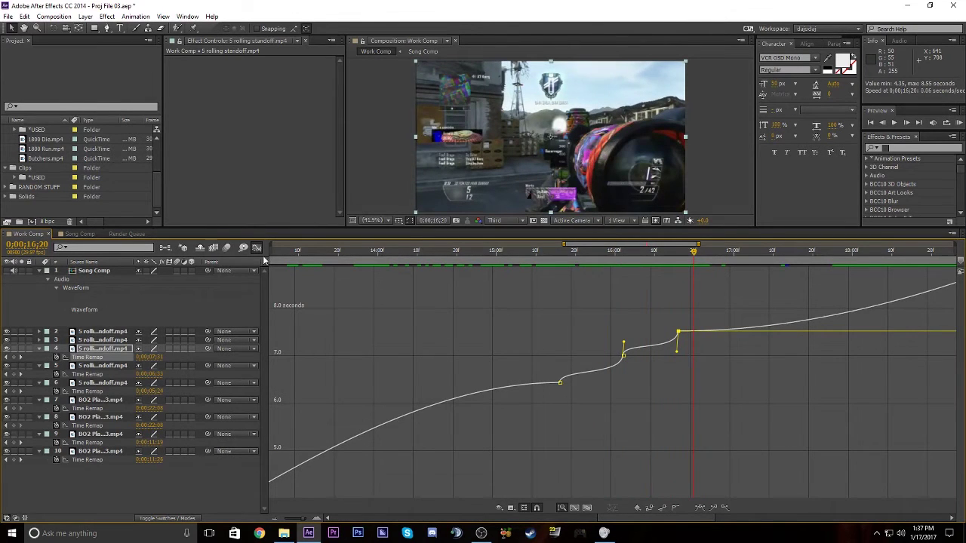
Leave the Graph Editor, reveal the layer 3 standoff segment's Time Remap property and add a keyframe at 0;00;16;17
left_click(257, 248)
left_click_drag(596, 245, 627, 246)
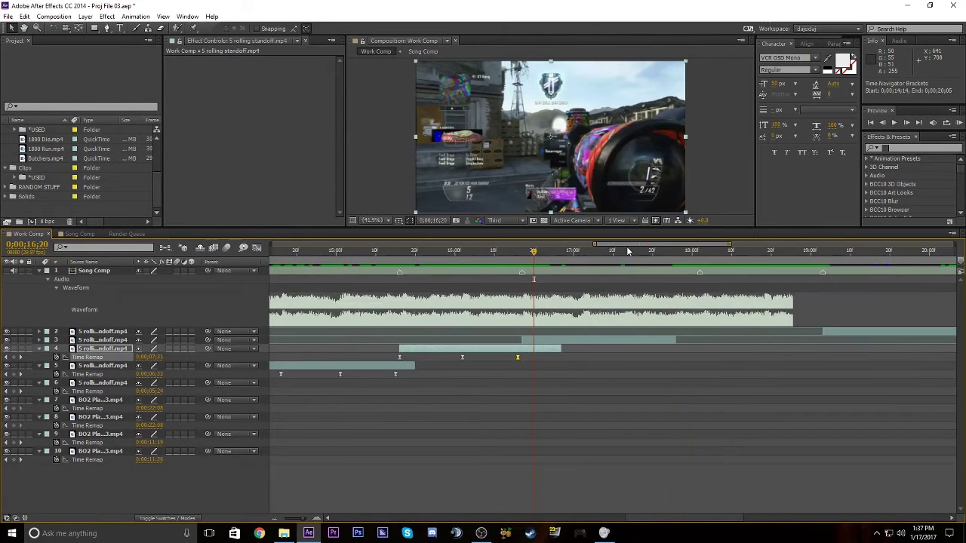
left_click(589, 342)
scroll(588, 341, "down", 3)
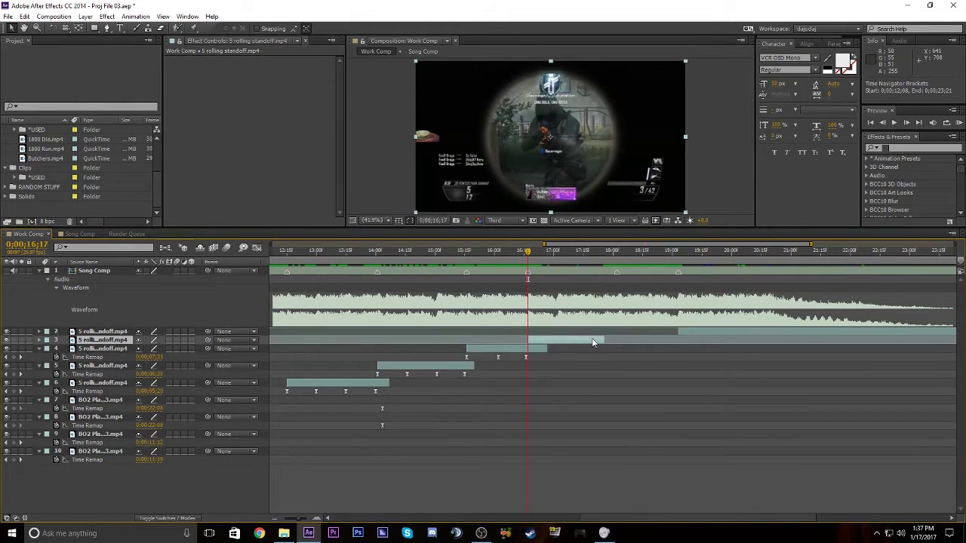
key("u")
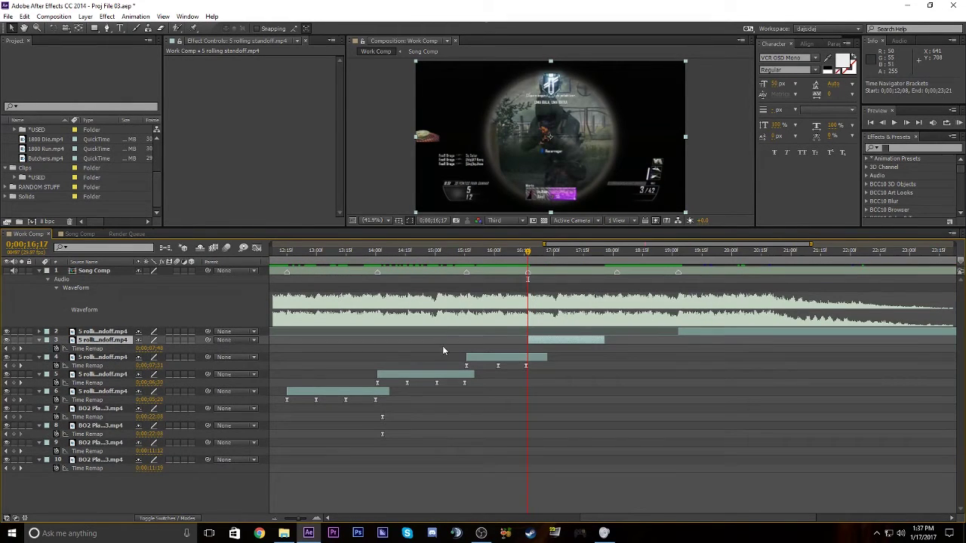
left_click(13, 349)
Preview the audio from 0;00;16;17 and extend the layer 3 segment's end to the beat marker at 0;00;18;02
key("KP_Decimal")
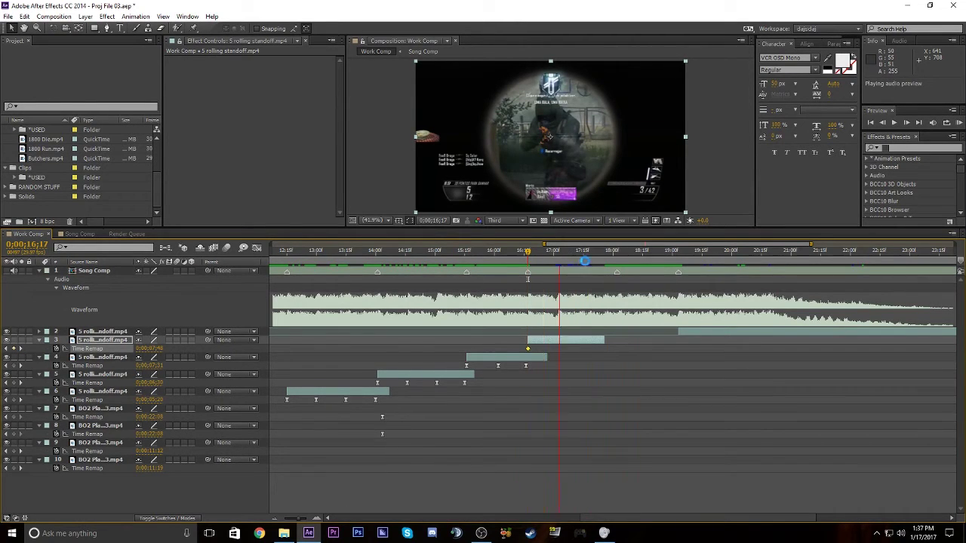
key("KP_Decimal")
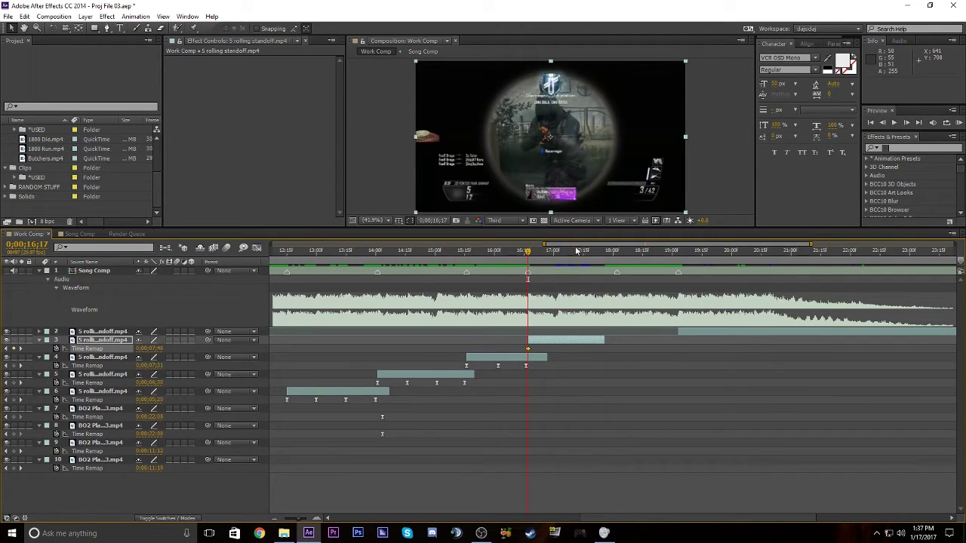
left_click_drag(364, 375, 492, 386)
left_click(494, 386)
left_click(619, 256)
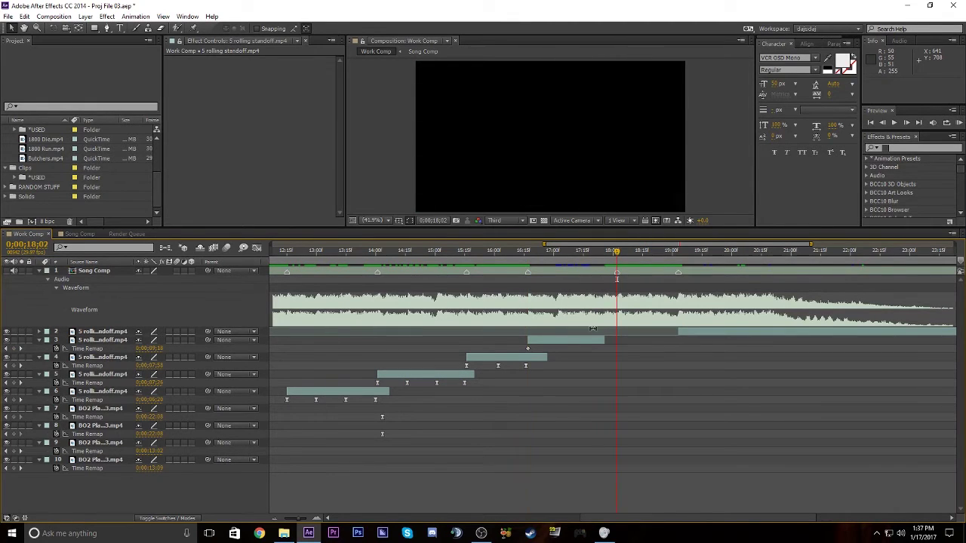
left_click(587, 340)
key("o")
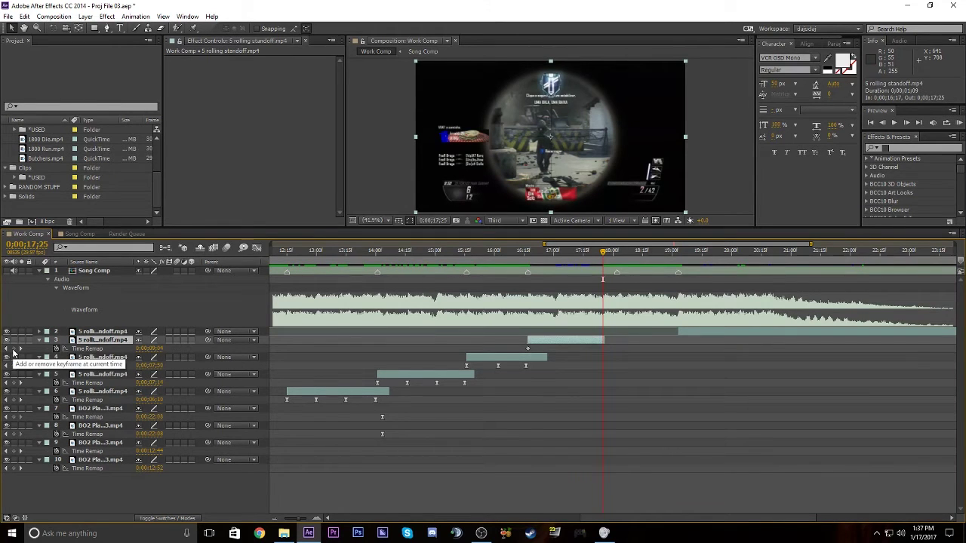
left_click(617, 254)
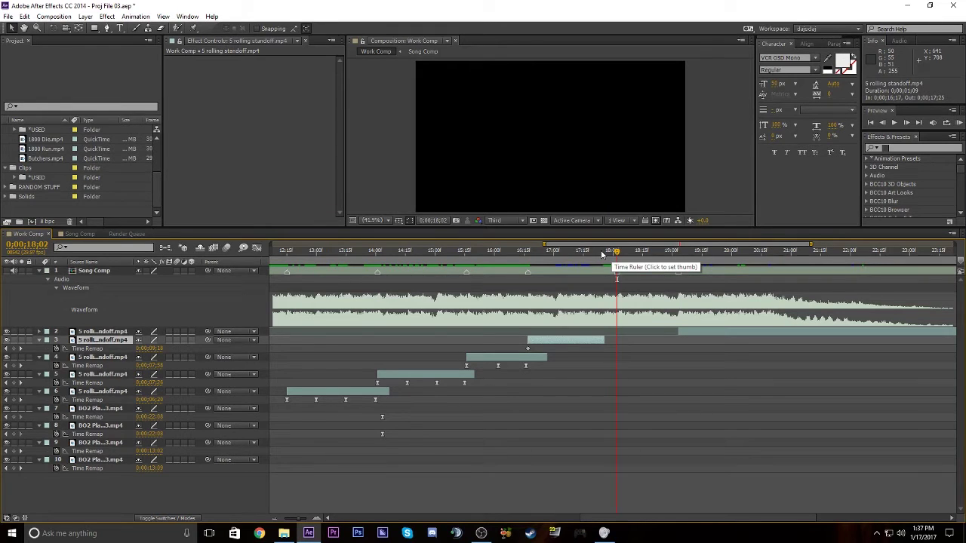
key("alt+bracketright")
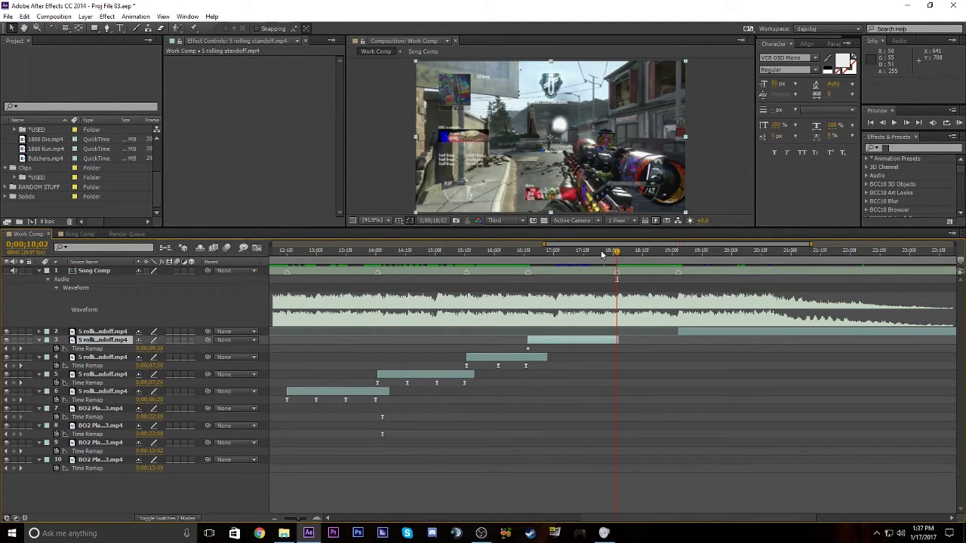
Trim layer 3's end back to 0;00;18;01 and create a Time Remap keyframe there by scrubbing its value
key("Page_Up")
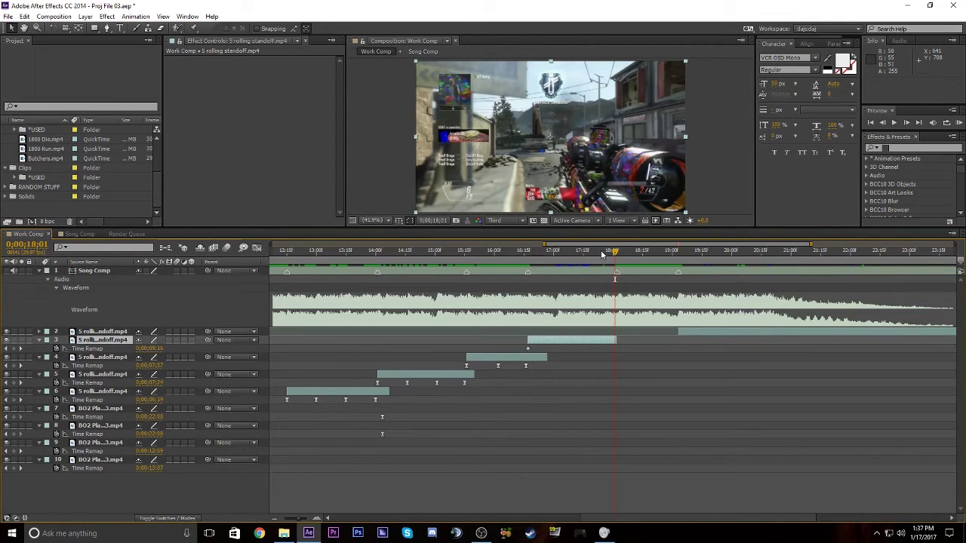
key("Page_Down")
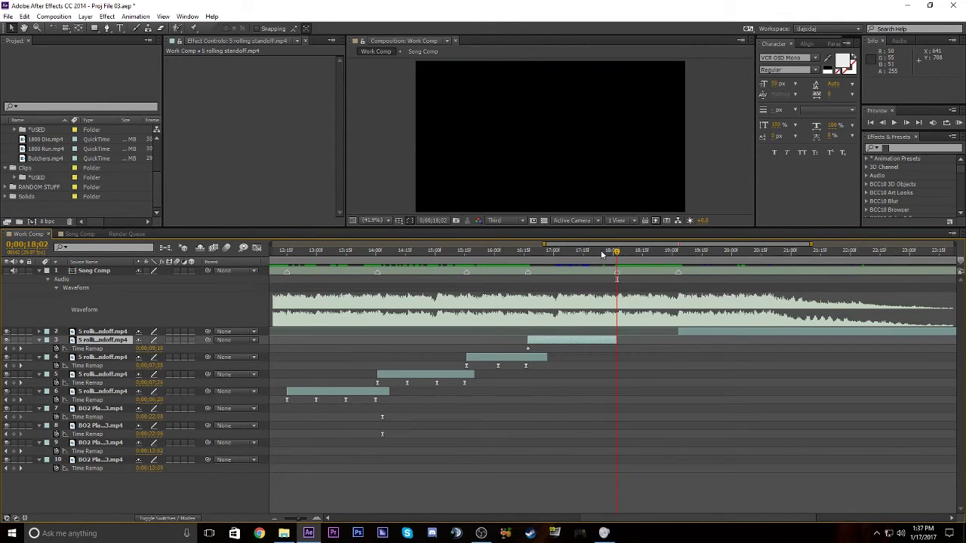
key("Page_Up")
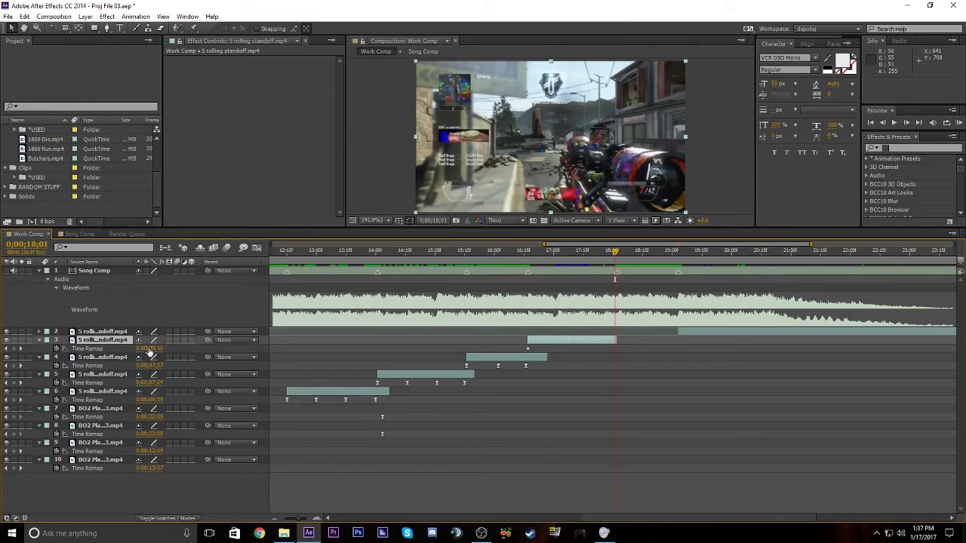
left_click_drag(150, 351, 164, 378)
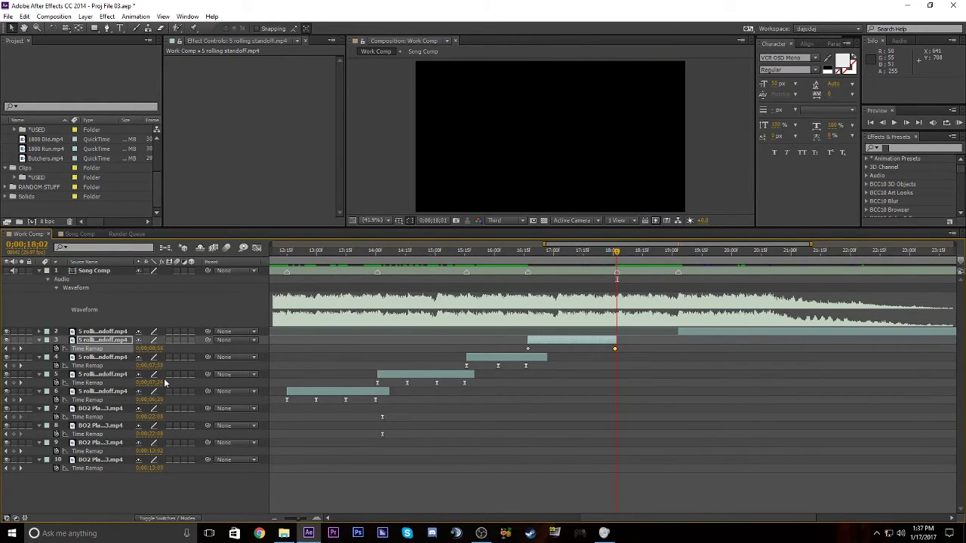
Using the audio preview, create a layer 3 Time Remap keyframe at 0;00;17;02 with value 0;00;08;22 and add another at 0;00;17;17
left_click(527, 259)
key("KP_Decimal")
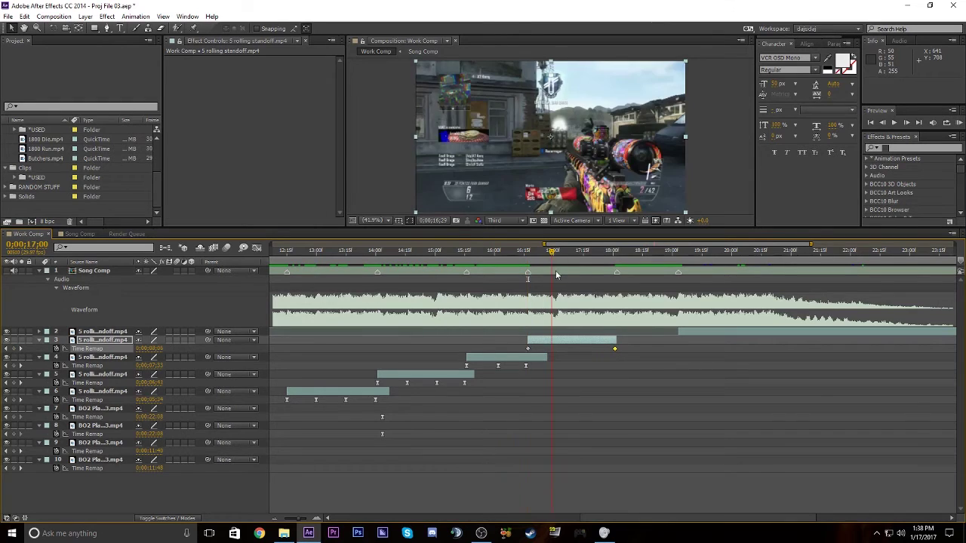
left_click(24, 366)
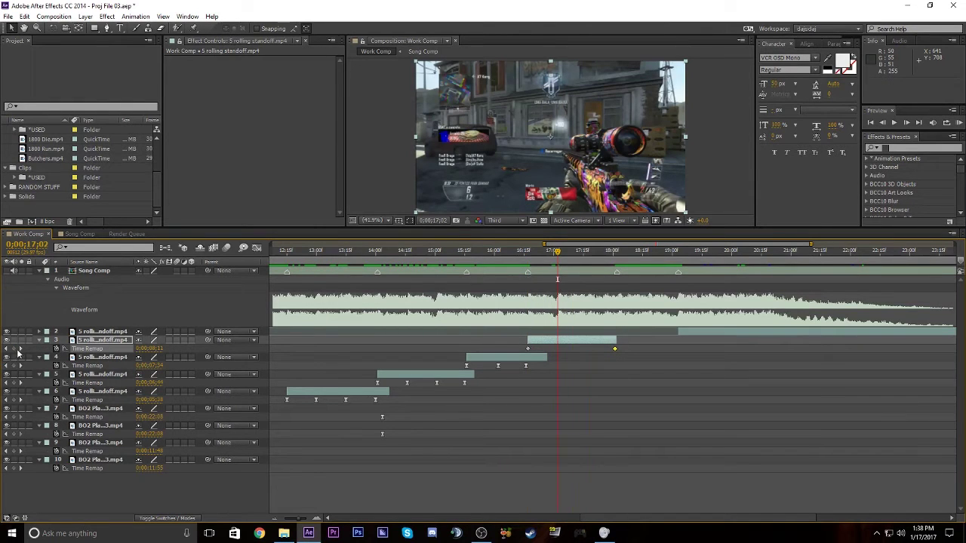
left_click_drag(149, 349, 167, 361)
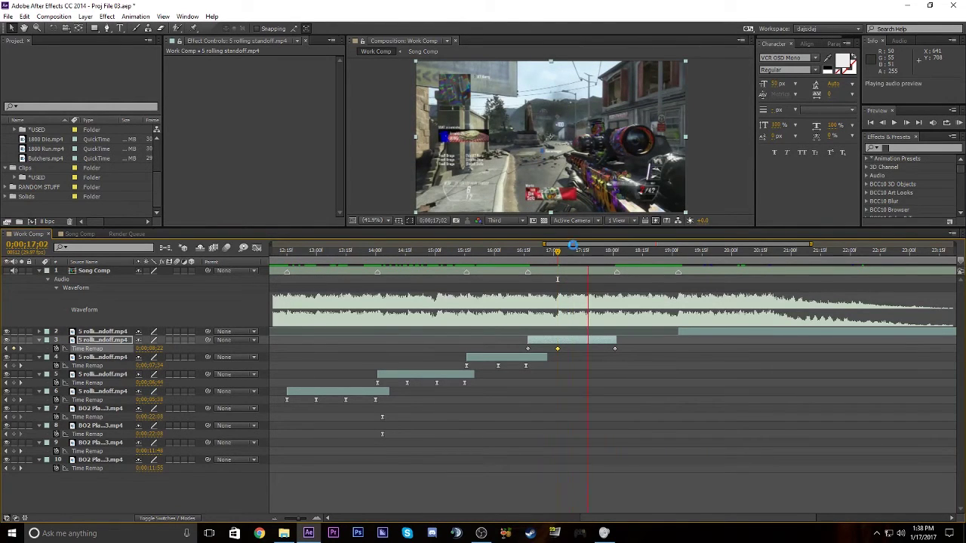
left_click(581, 251)
left_click_drag(593, 263, 587, 268)
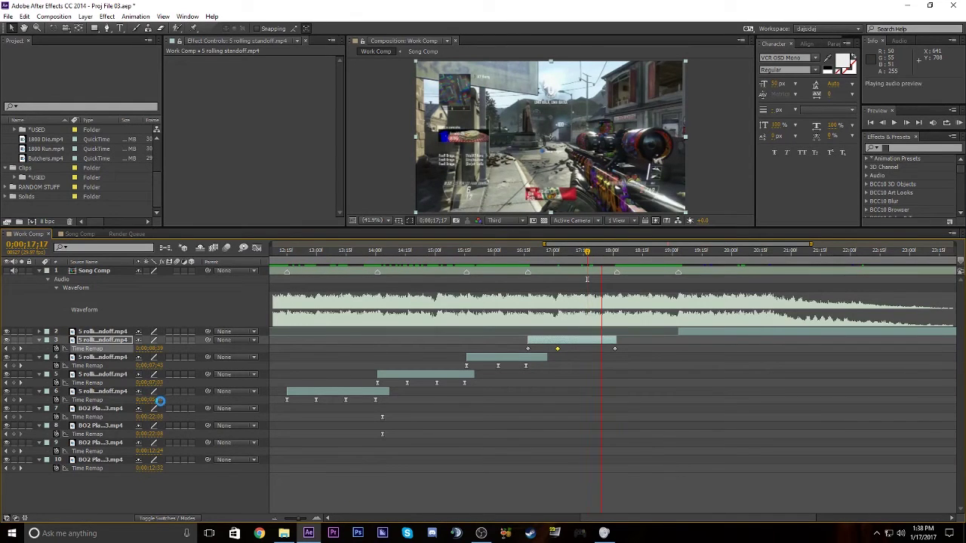
left_click(14, 348)
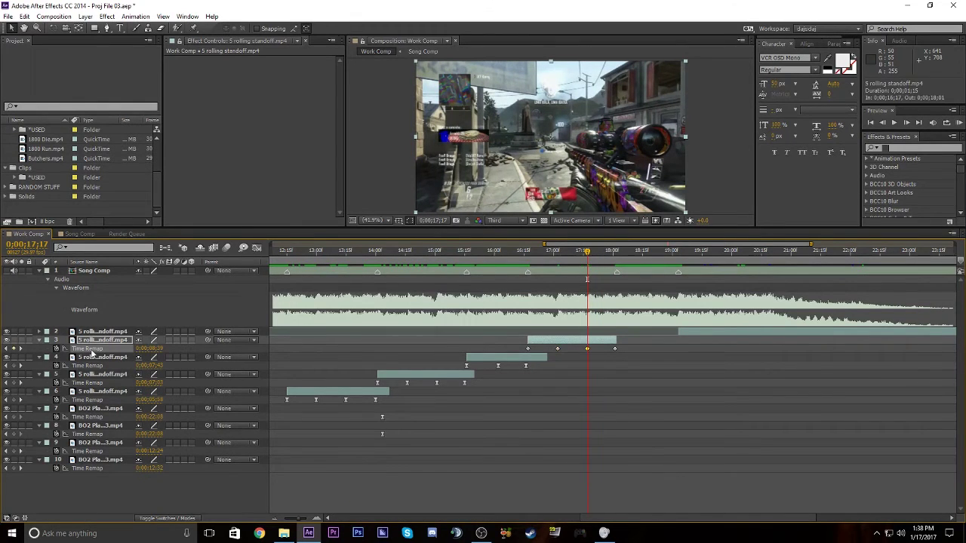
Select all four of layer 3's Time Remap keyframes and apply Easy Ease to them
left_click(600, 381)
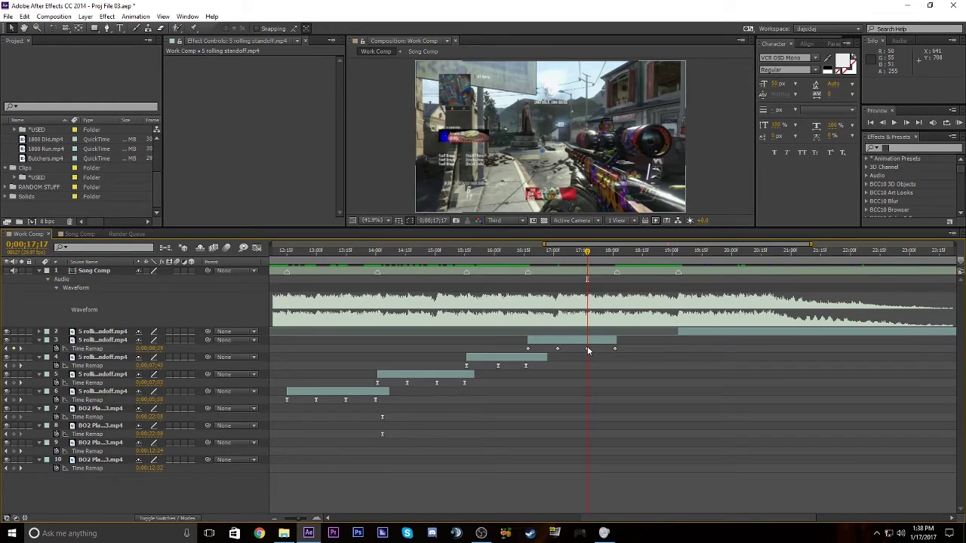
left_click(587, 348)
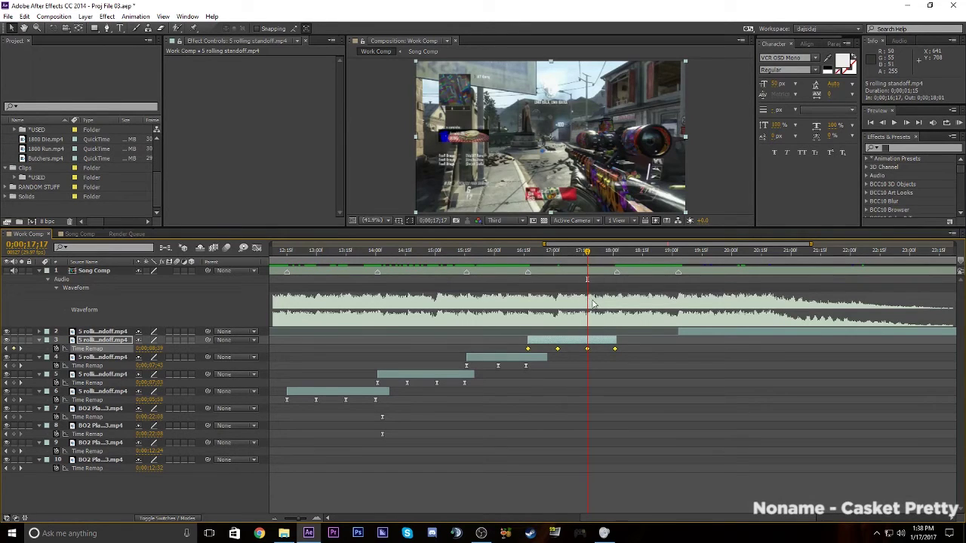
left_click(648, 367)
left_click(595, 347)
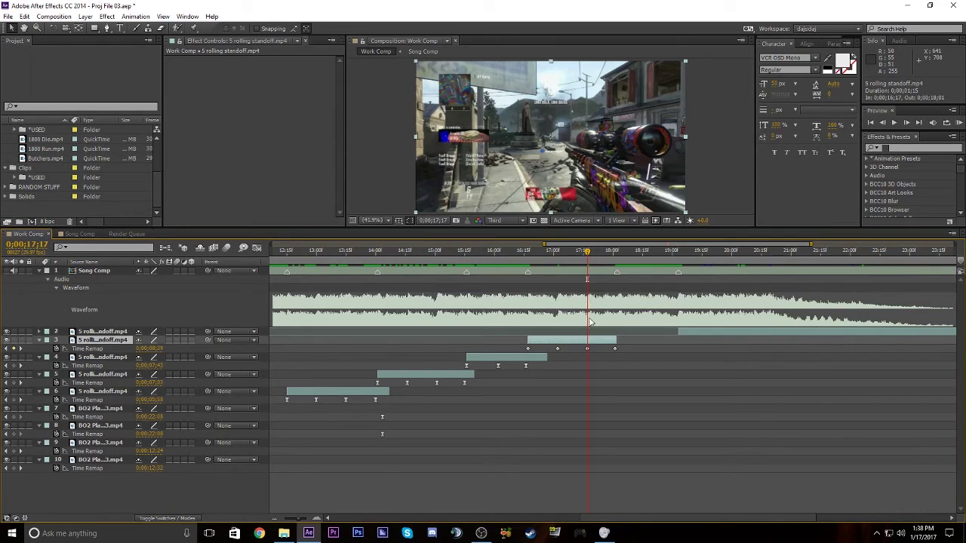
left_click(100, 349)
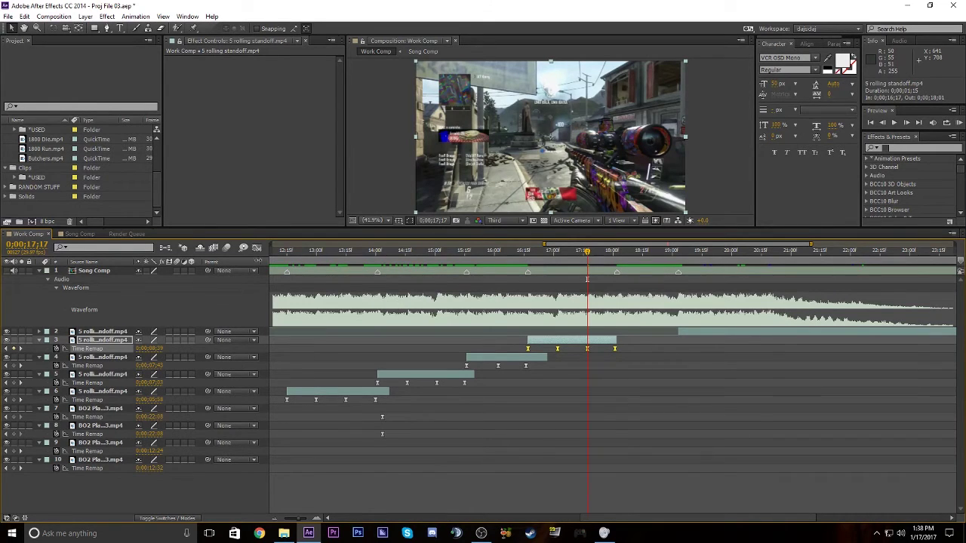
In the Graph Editor, steepen the handles of layer 3's Time Remap keyframes between 0;00;16;17 and 0;00;18;01
left_click(257, 248)
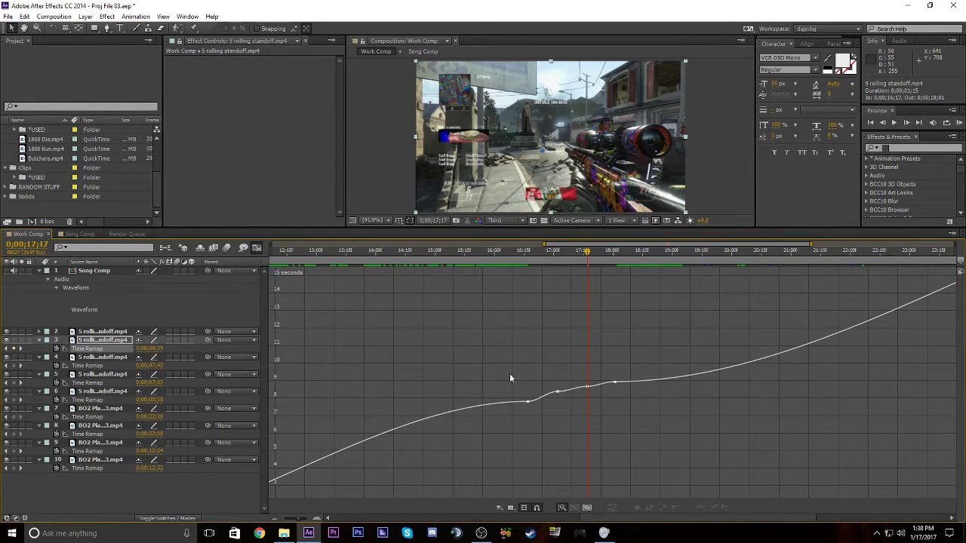
key("=")
left_click_drag(428, 385, 447, 416)
left_click(466, 258)
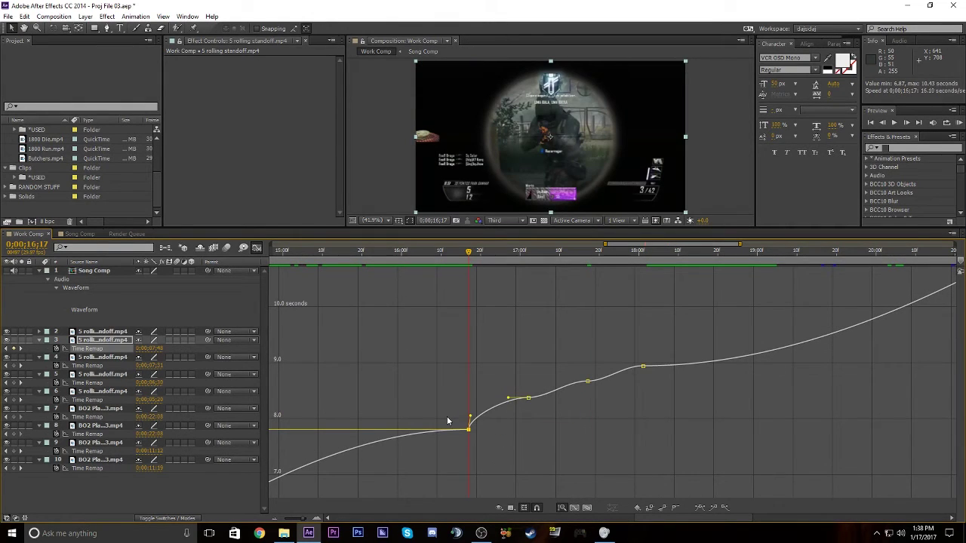
left_click_drag(508, 398, 579, 380)
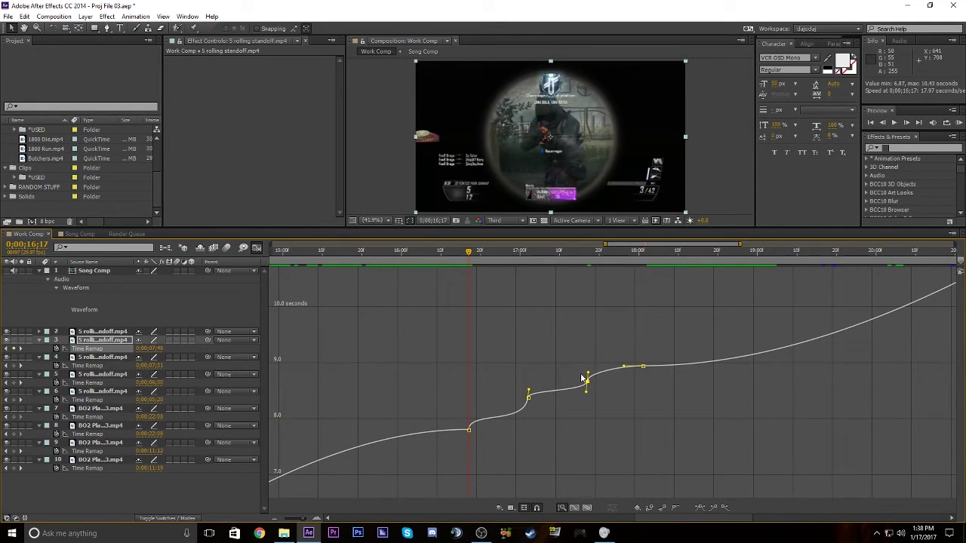
left_click(641, 366, "ctrl")
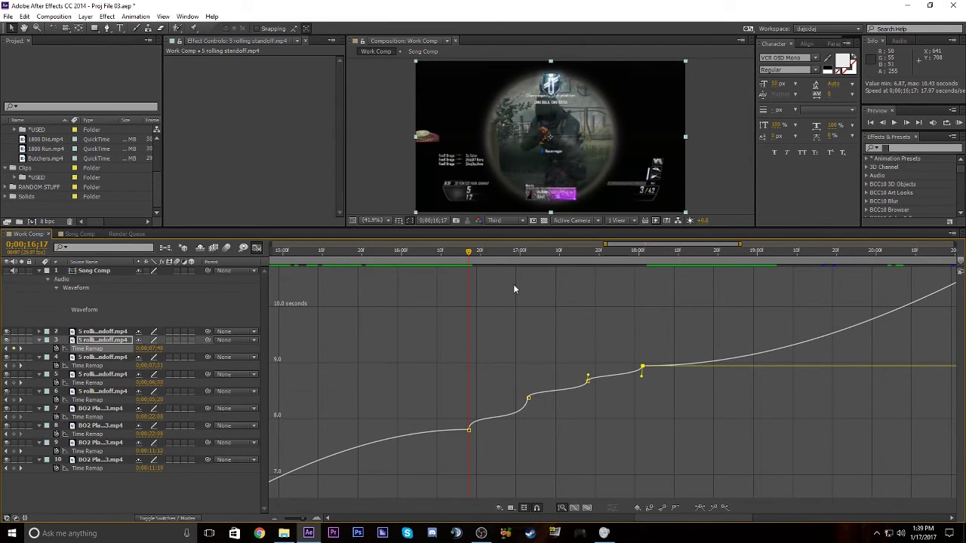
Scrub through the layer 3 segment and fine-tune the incoming handles of the 0;00;17;17 and 0;00;18;01 keyframes
left_click_drag(456, 253, 593, 379)
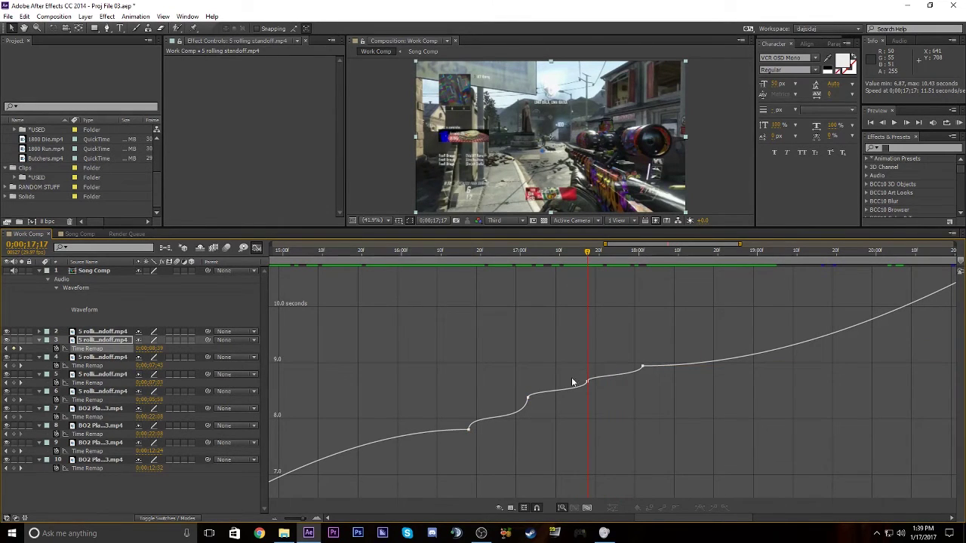
left_click_drag(554, 344, 624, 401)
left_click_drag(563, 260, 631, 302)
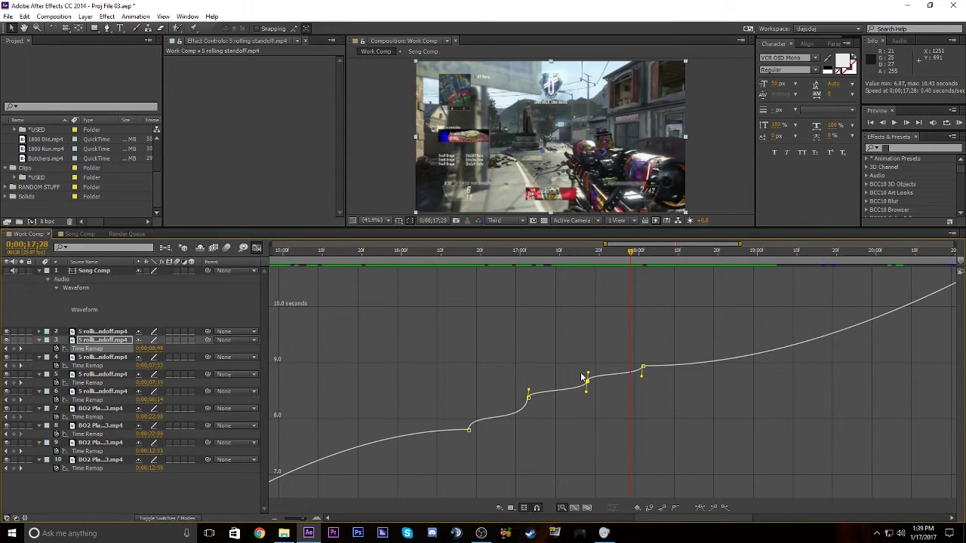
left_click(642, 369)
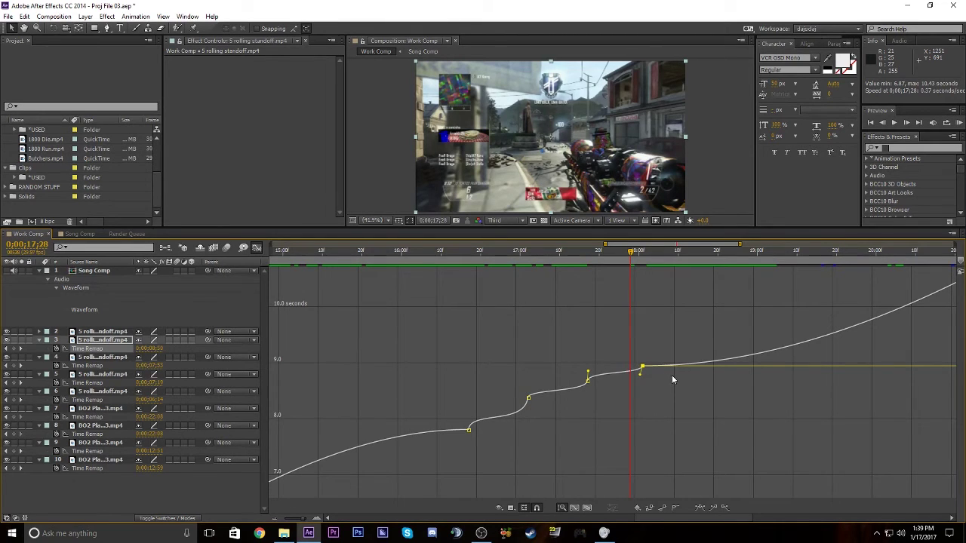
left_click_drag(606, 406, 585, 394)
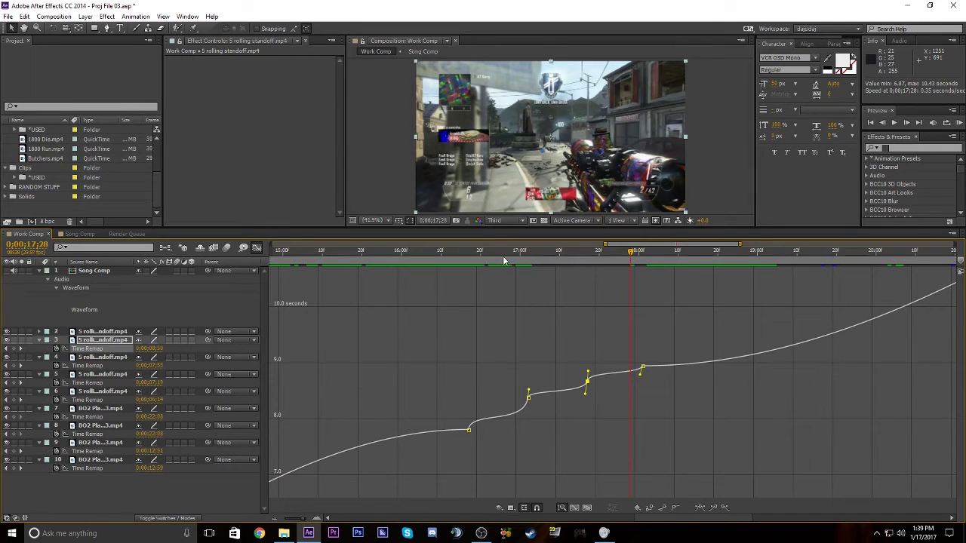
left_click_drag(504, 261, 642, 334)
Select layer 2 at the 0;00;19;03 beat marker and preview the song's audio from there to locate the next beat
left_click(257, 248)
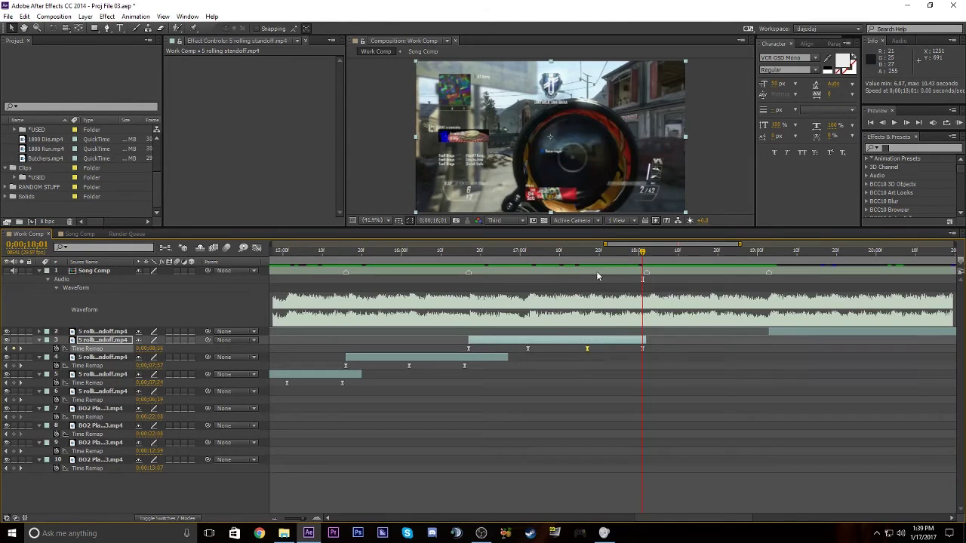
key("minus")
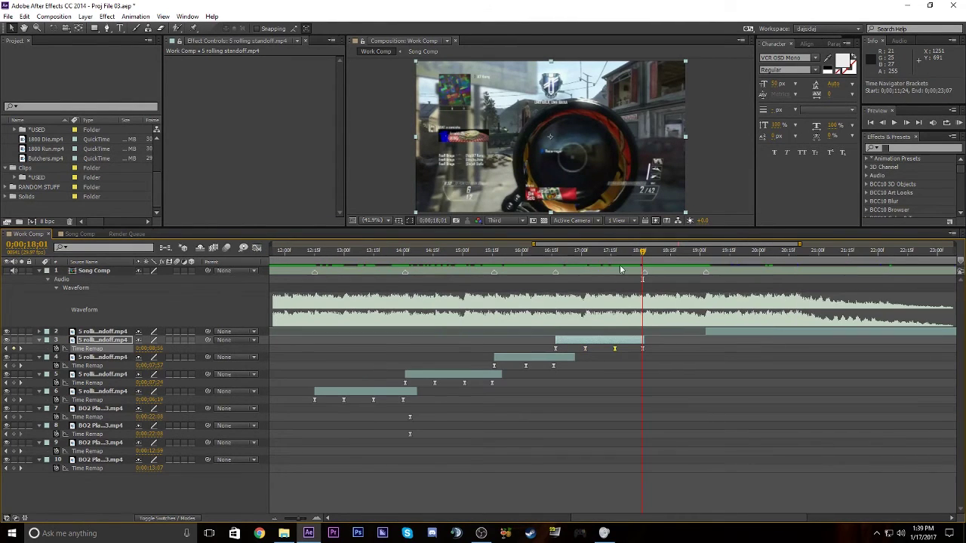
left_click_drag(644, 259, 716, 332)
left_click(716, 332)
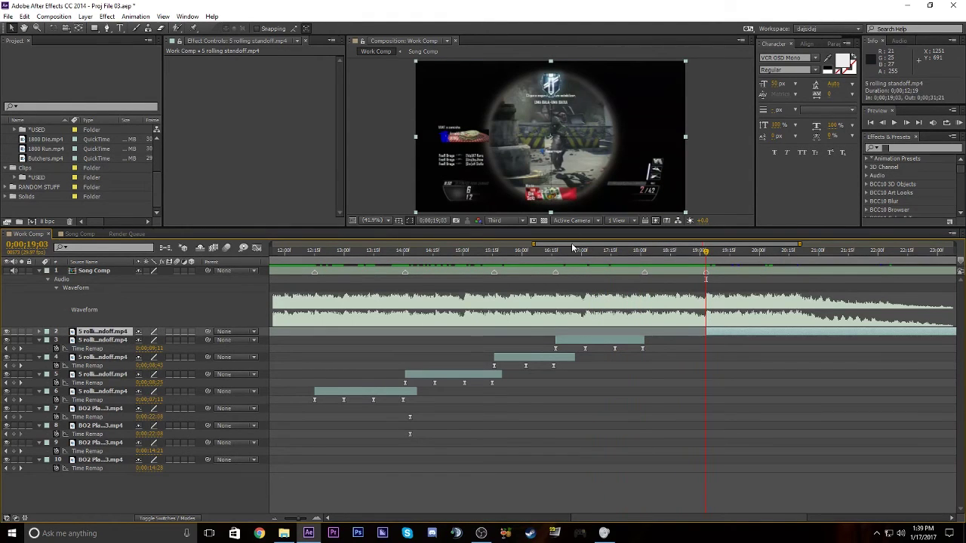
left_click_drag(619, 247, 657, 311)
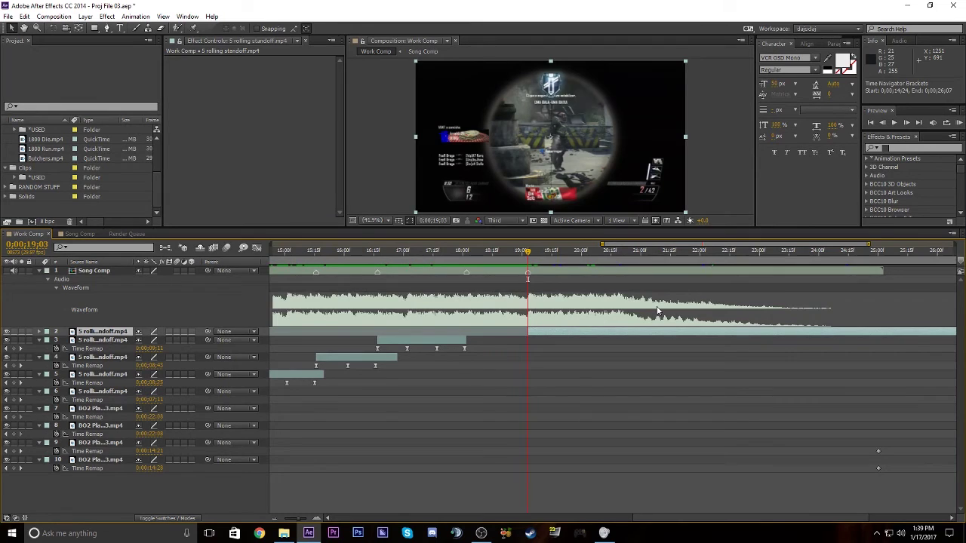
key("KP_Decimal")
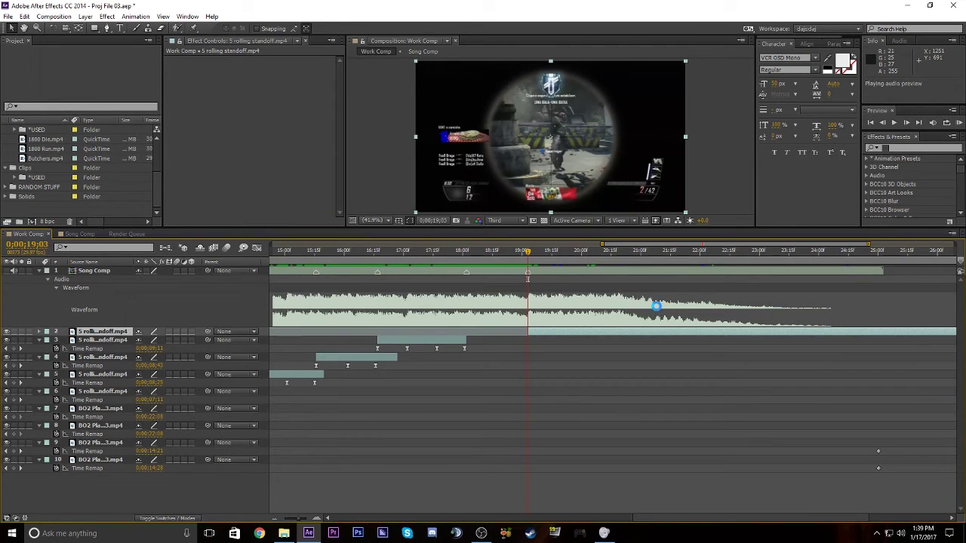
left_click(606, 245)
In Song Comp, place the playhead on layer 1's Audio Levels keyframe at 0;00;20;09 and return to Work Comp at the matching time
left_click(79, 234)
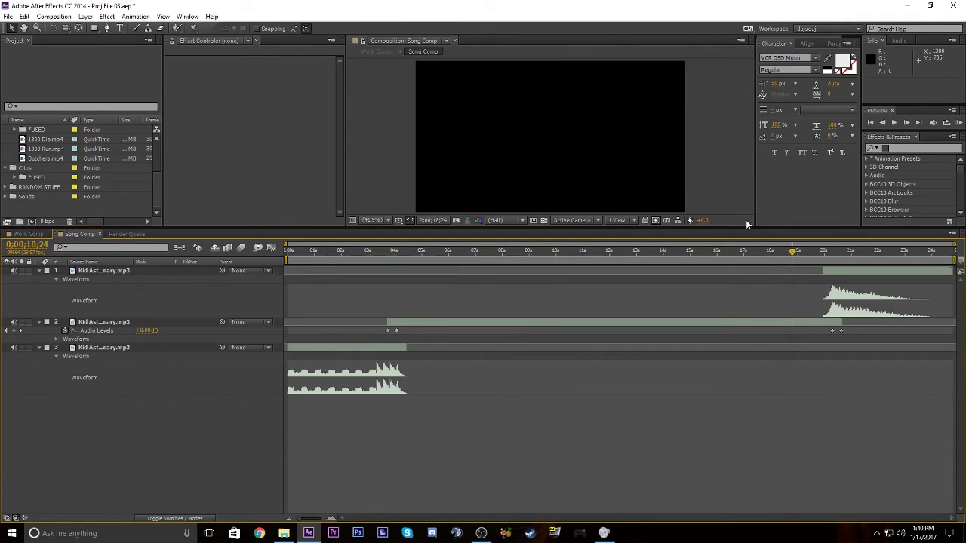
left_click(892, 270)
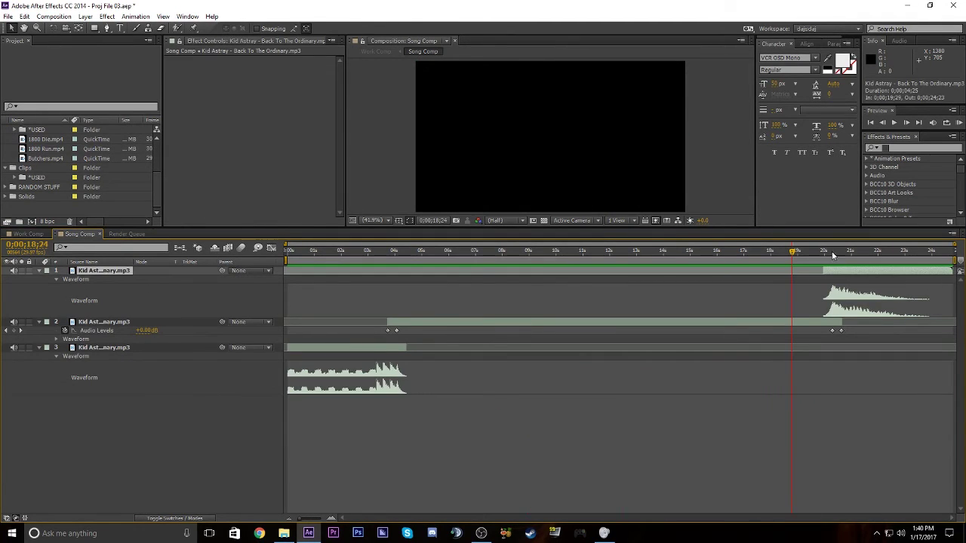
left_click(833, 256)
key("l")
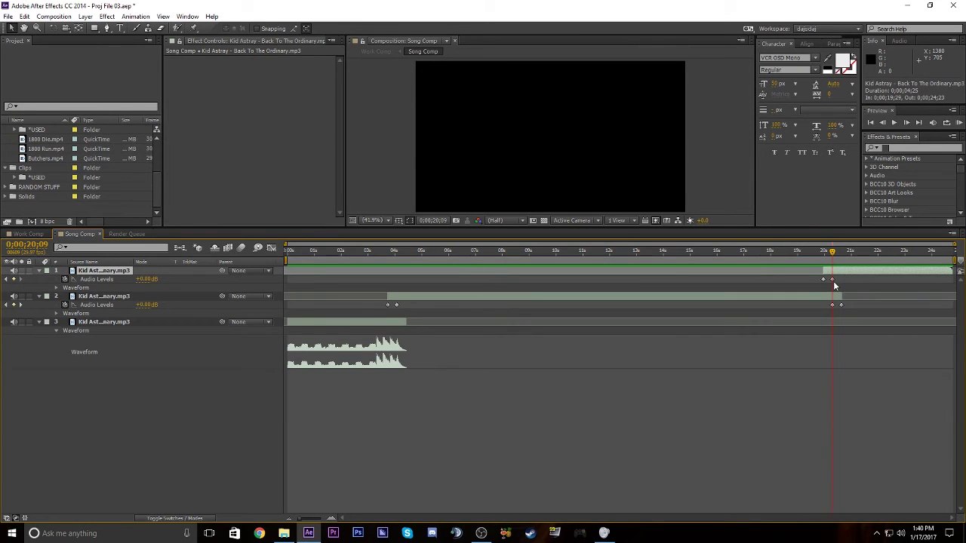
left_click(833, 281)
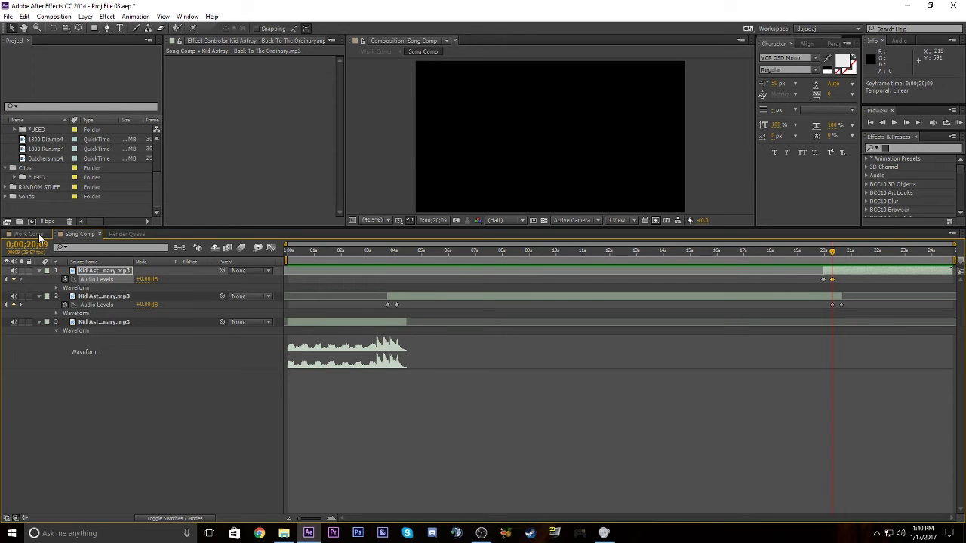
left_click(29, 234)
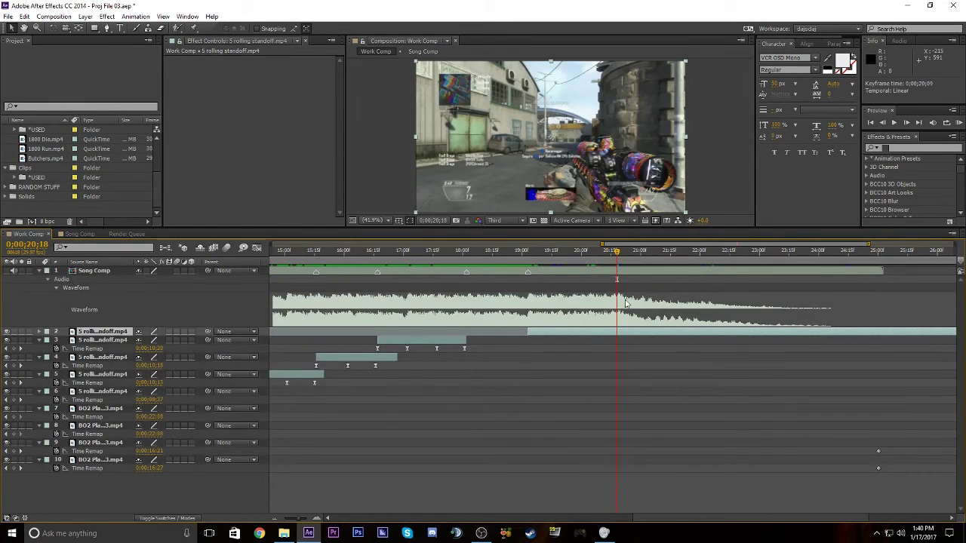
Split layer 2 at 0;00;20;18, delete the part after it, and add a marker to the Song Comp layer at that time
key("ctrl+shift+d")
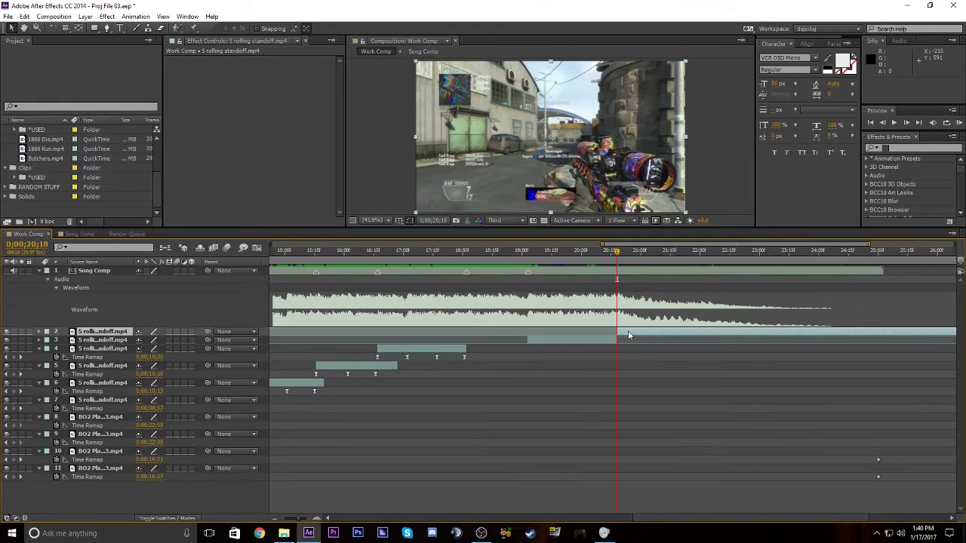
key("Delete")
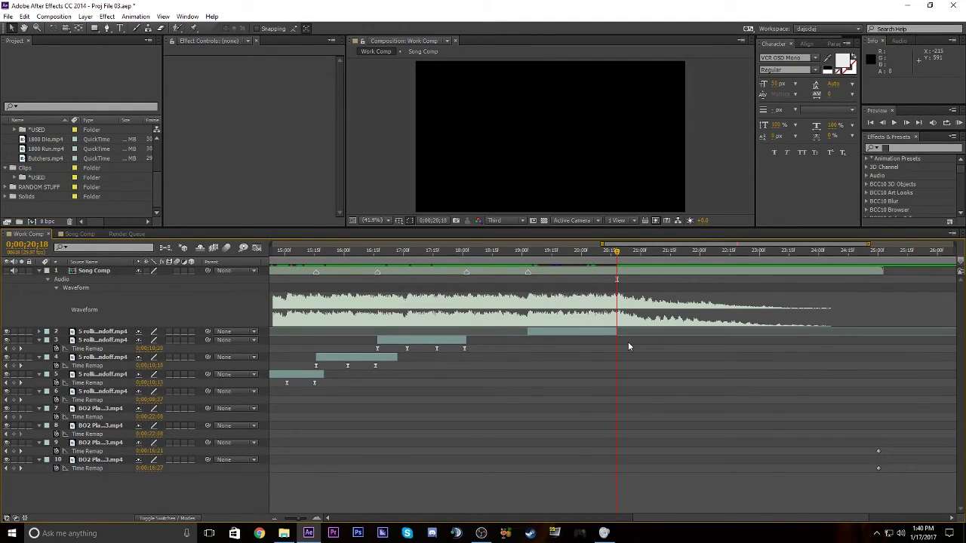
left_click(588, 331)
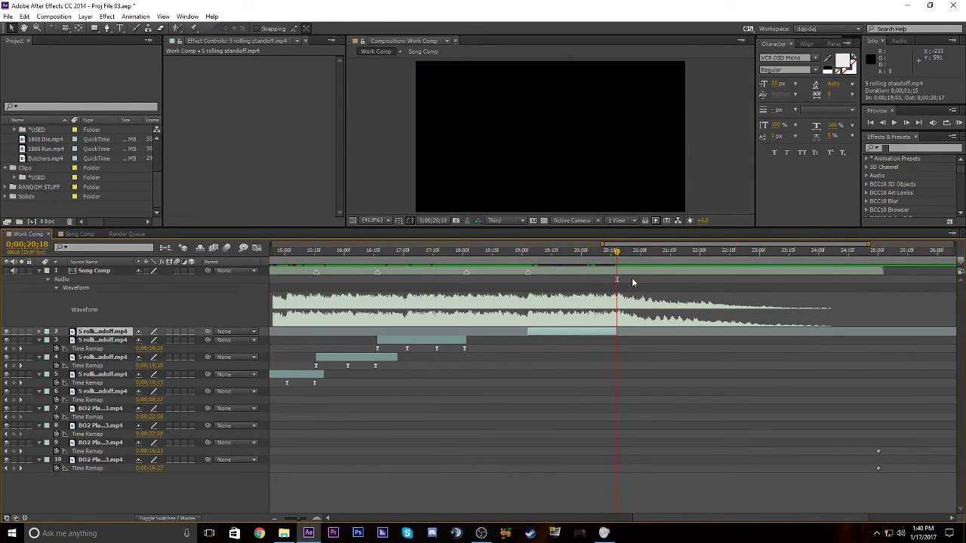
left_click(634, 273)
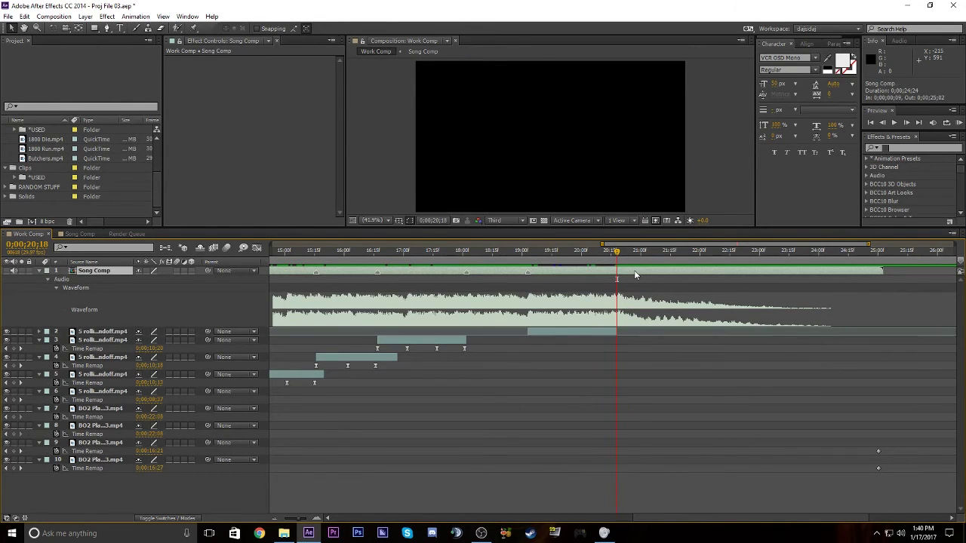
Enable time remapping on layer 2 with a keyframe at 0;00;19;03 and one at 0;00;20;17 set to 0;00;09;43
left_click(575, 330)
key("i")
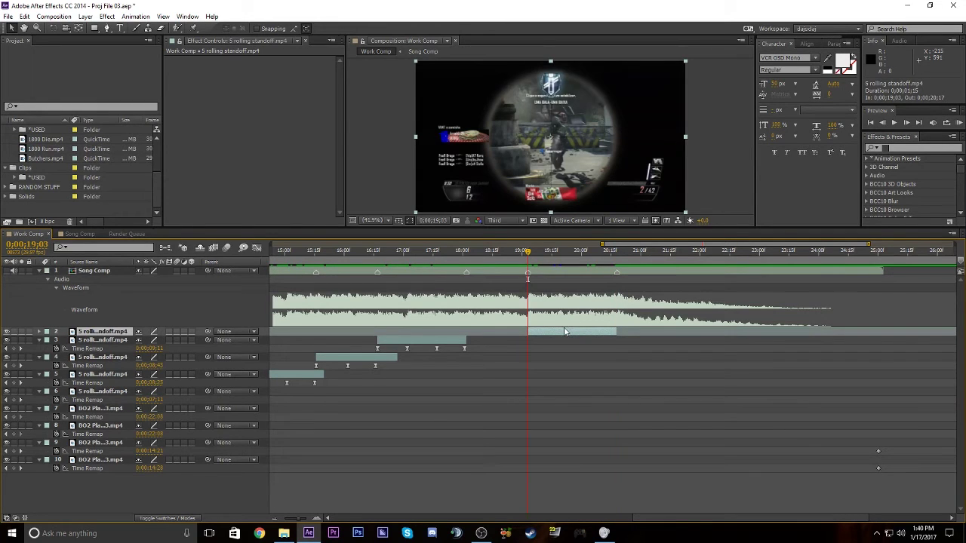
key("ctrl+alt+t")
left_click(12, 341)
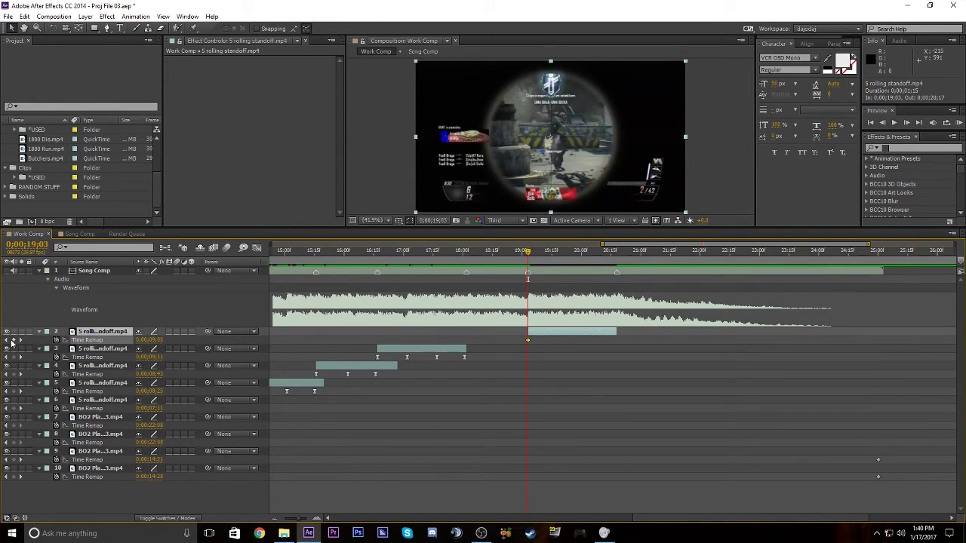
key("o")
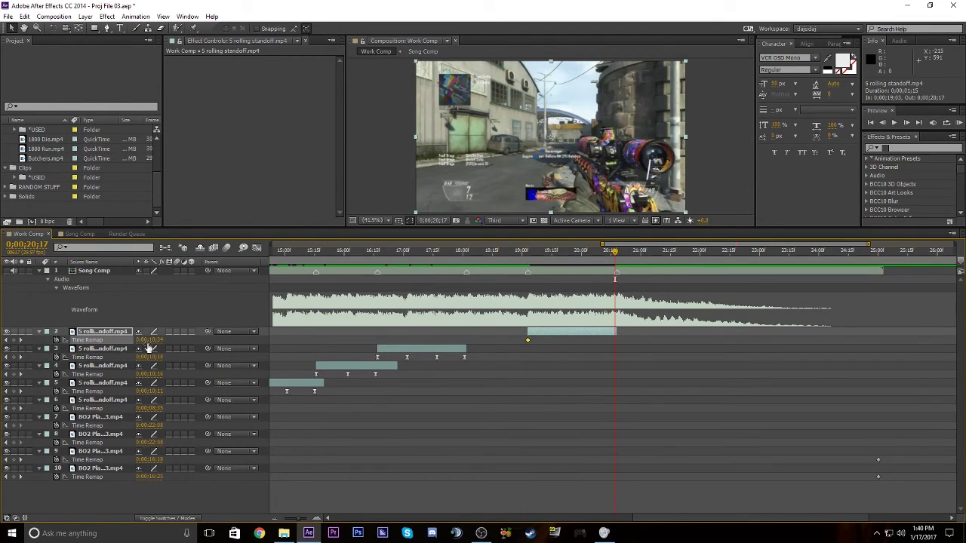
left_click_drag(154, 340, 167, 378)
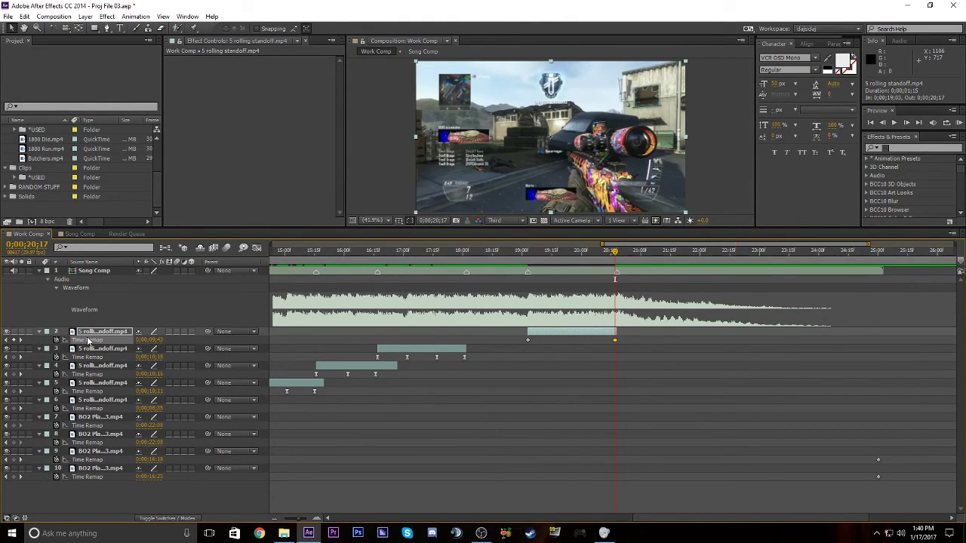
Apply Easy Ease to both of layer 2's Time Remap keyframes and show their curve in the Graph Editor
left_click(88, 340)
key("F9")
left_click(257, 247)
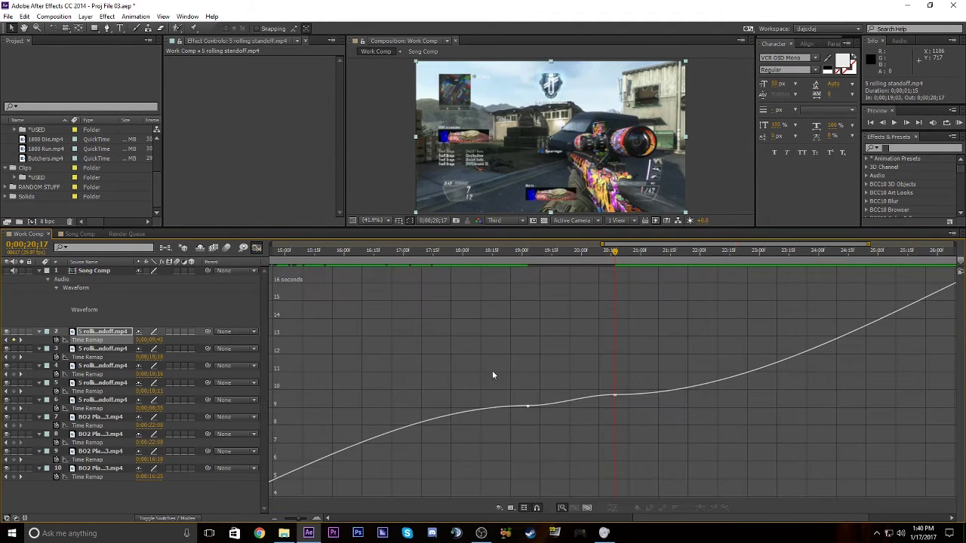
Steepen the outgoing handle of layer 2's 0;00;19;03 keyframe and the incoming handle of its 0;00;20;17 keyframe
left_click(528, 407)
left_click(527, 252)
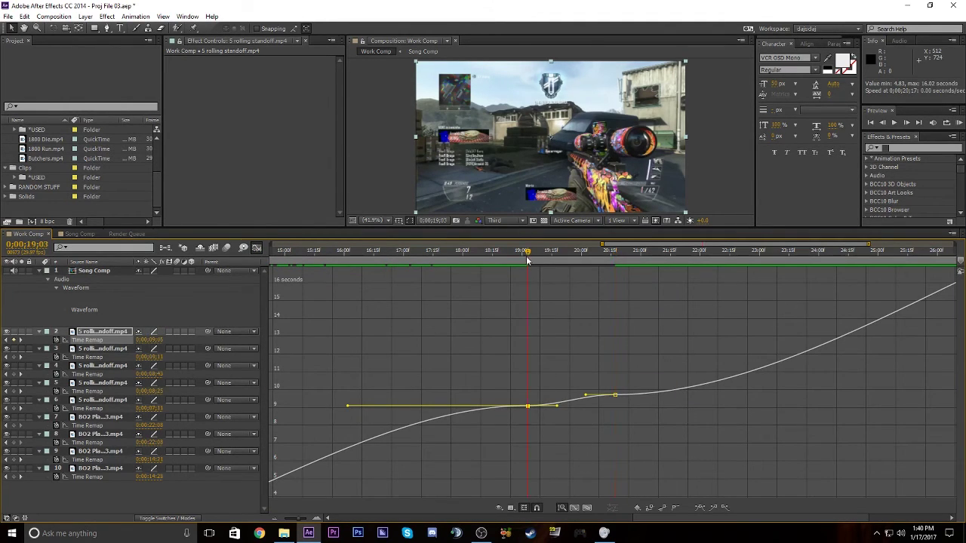
scroll(588, 271, "up", 1)
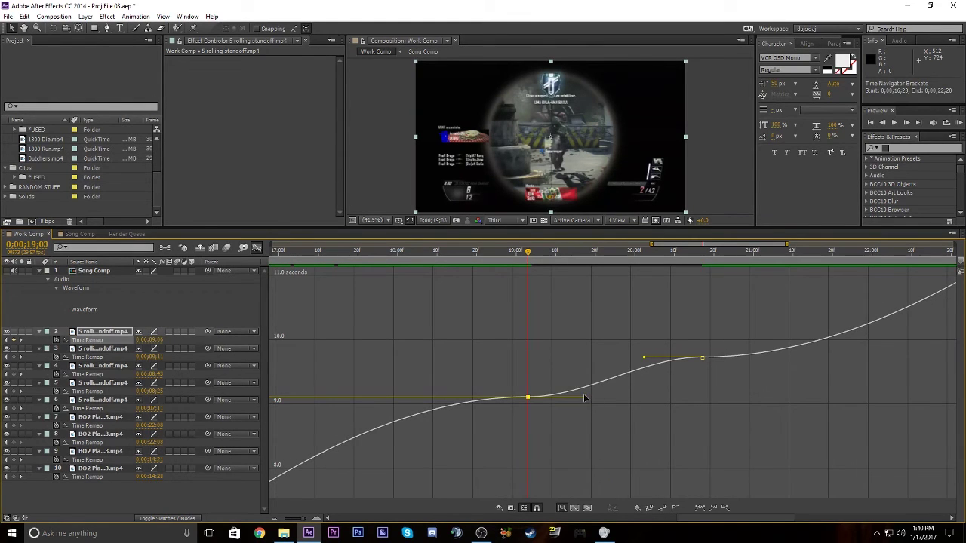
left_click_drag(585, 397, 527, 374)
left_click_drag(641, 356, 705, 383)
left_click_drag(643, 359, 701, 376)
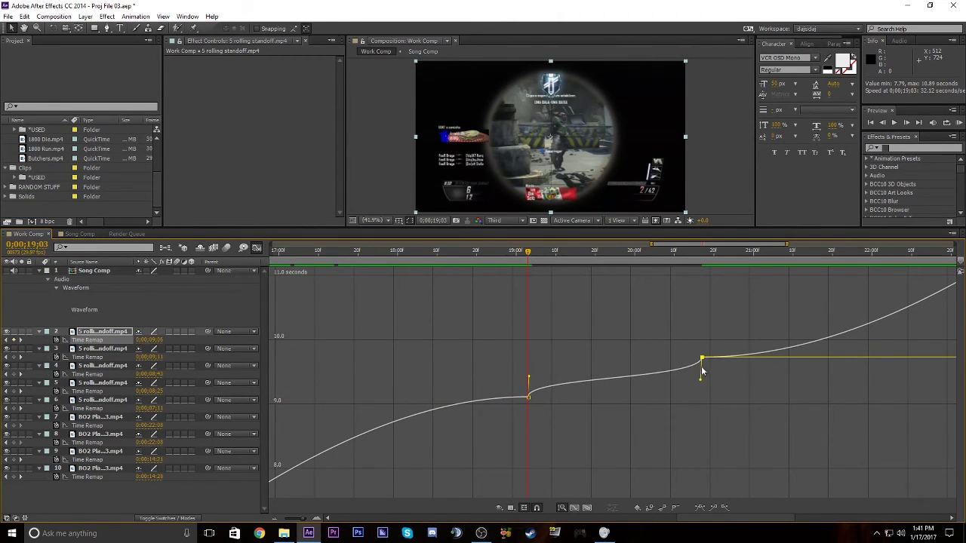
Soften the outgoing handle of layer 2's 0;00;19;03 keyframe, scrub through the segment to check it, and leave the Graph Editor
left_click_drag(530, 375, 549, 375)
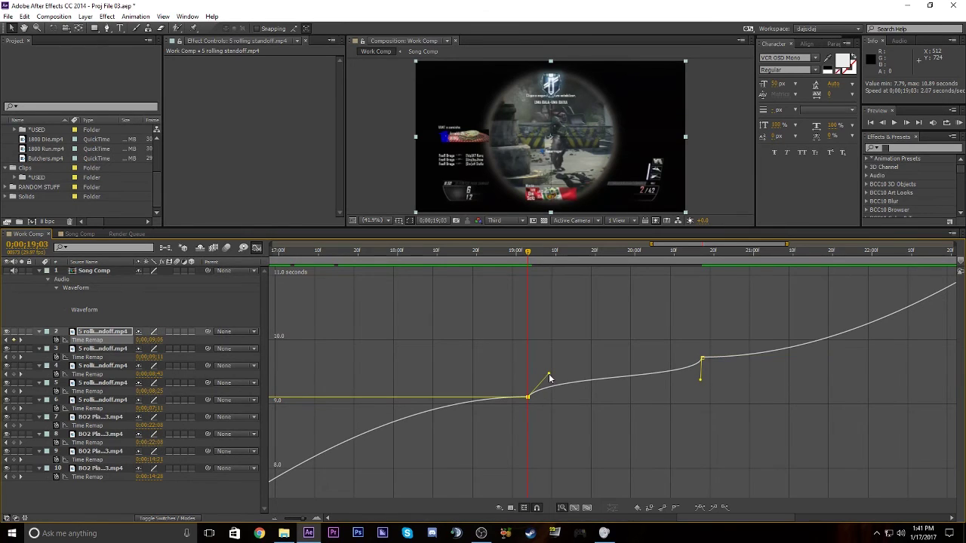
left_click(702, 383)
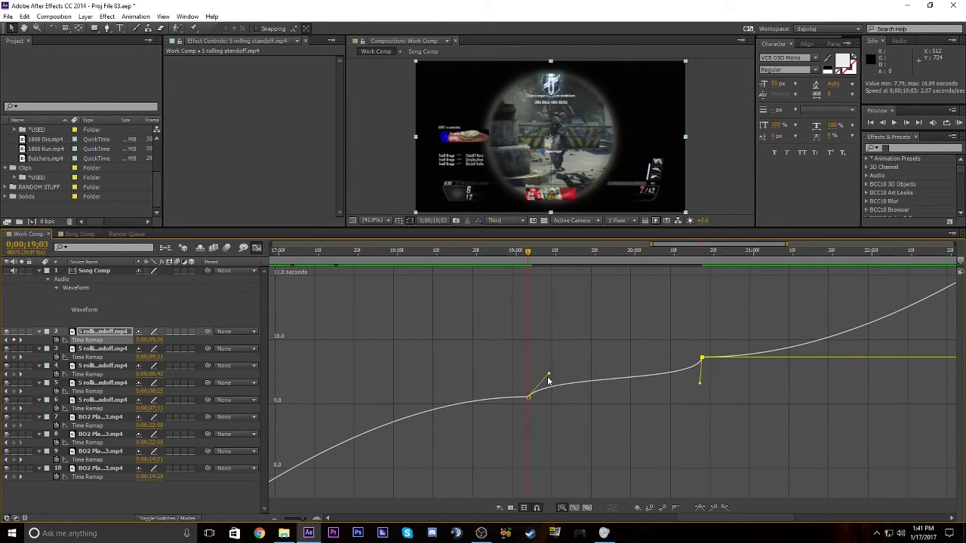
left_click_drag(549, 373, 528, 375)
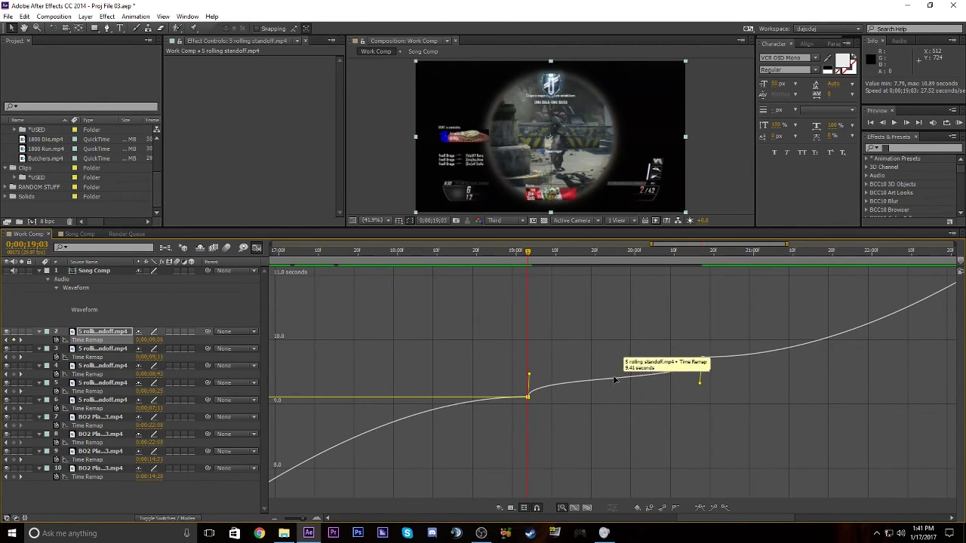
key("ctrl+z")
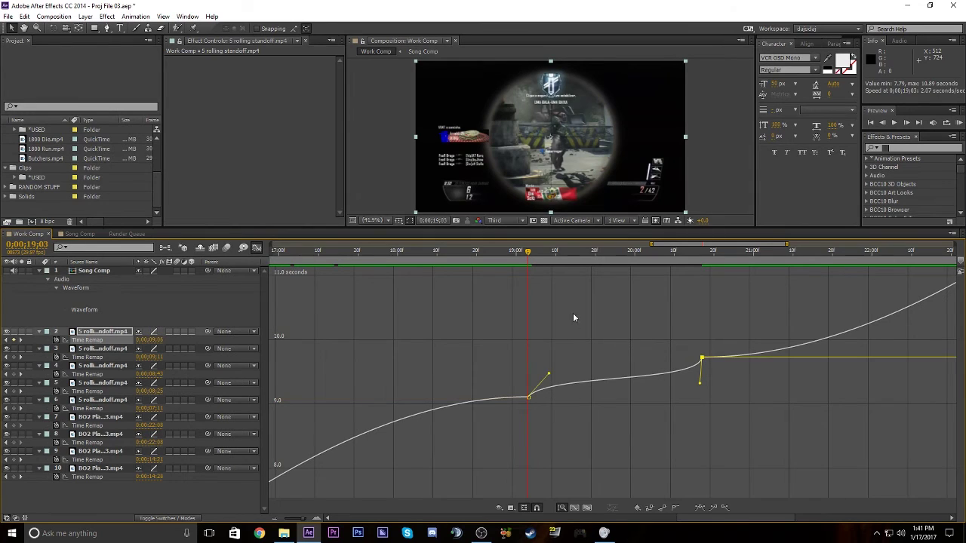
left_click_drag(494, 246, 729, 355)
left_click(256, 247)
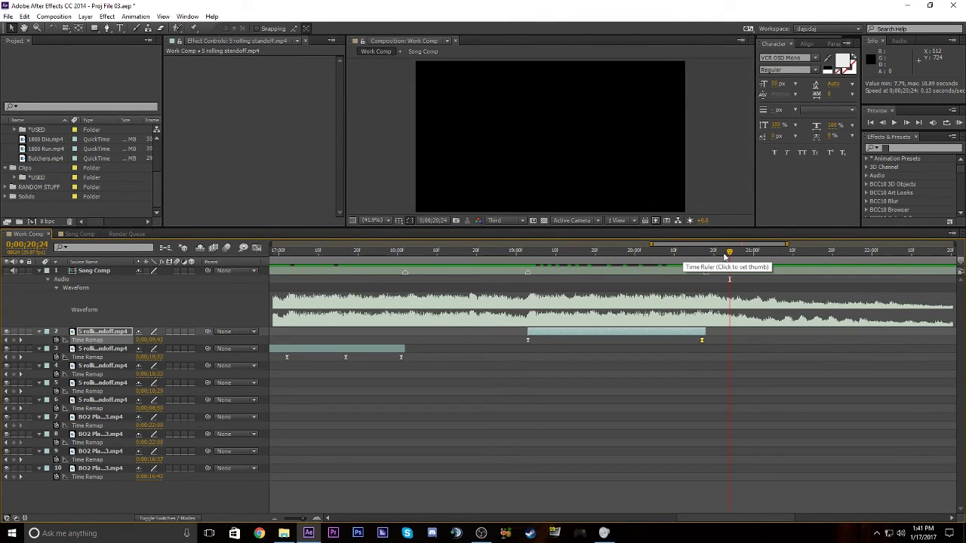
Set the work area to run from 0;00;11;29 to 0;00;21;08, covering the beat-synced segments
key("n")
left_click(788, 259)
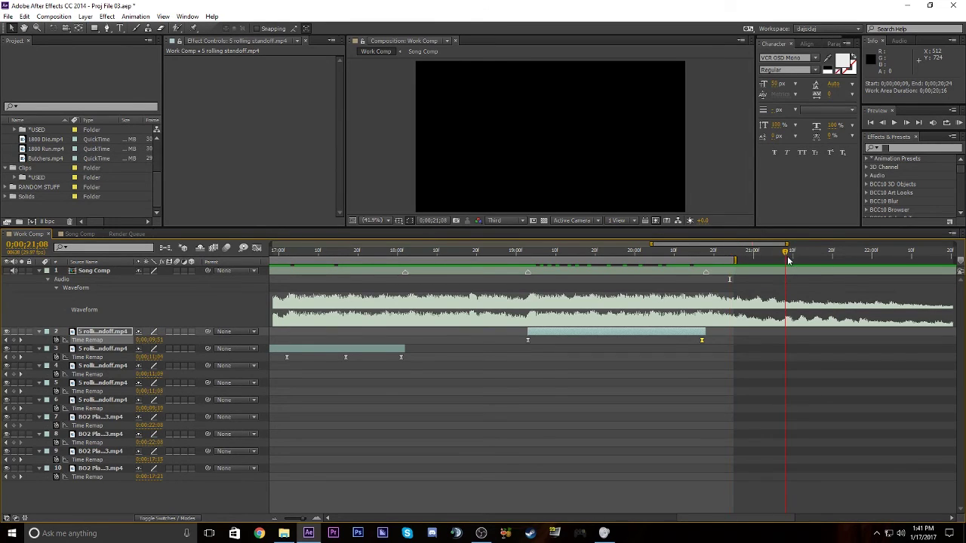
key("n")
scroll(759, 282, "down", 4)
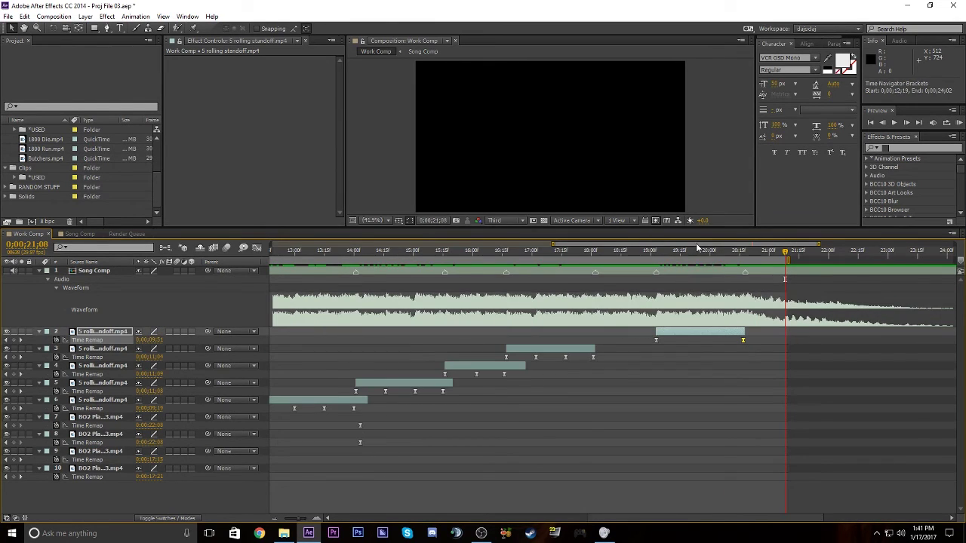
scroll(595, 249, "left", 4)
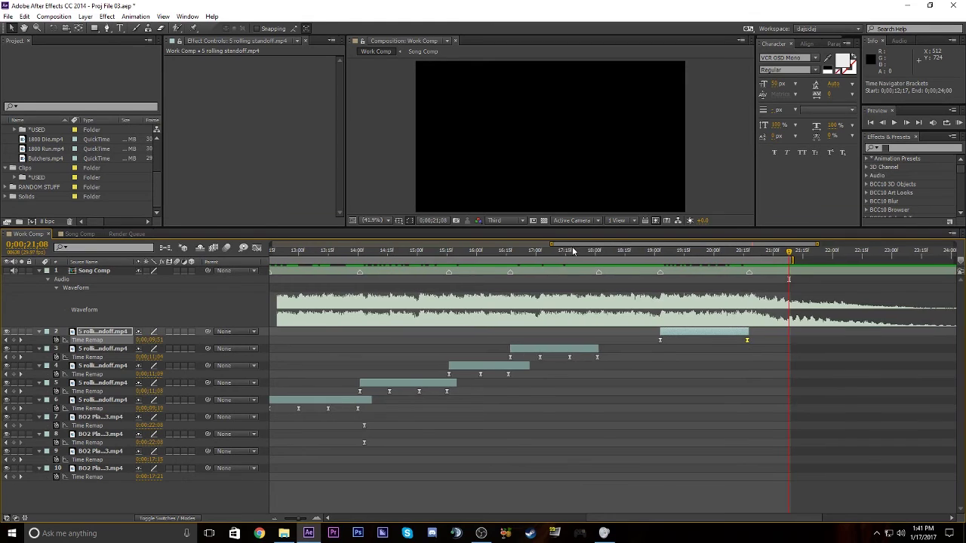
left_click(334, 255)
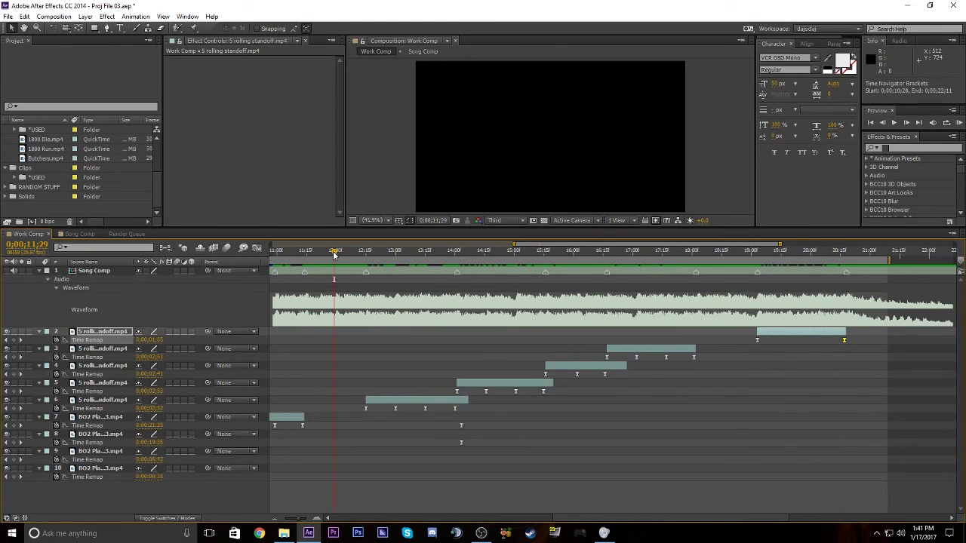
key("b")
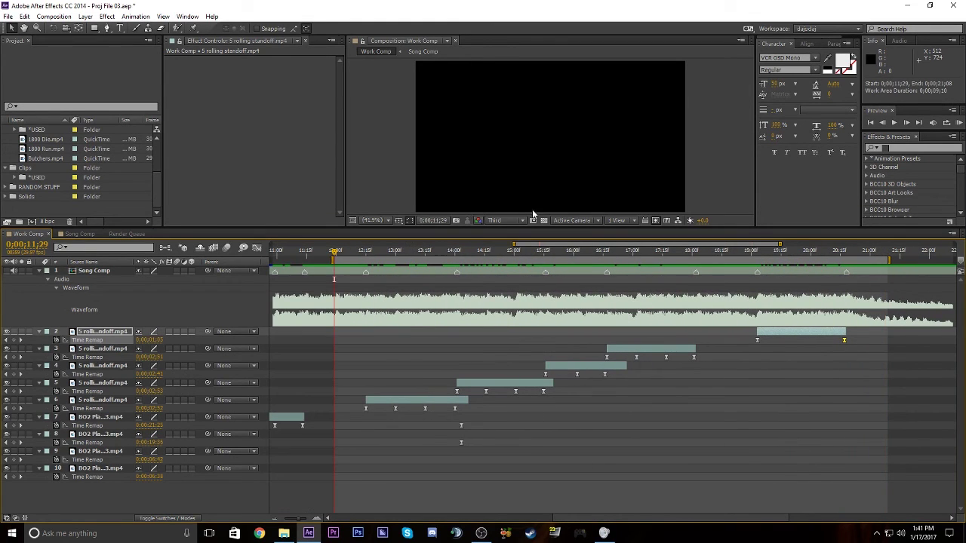
RAM preview the work area and pause during playback to check the clips' sync with the song
left_click(960, 122)
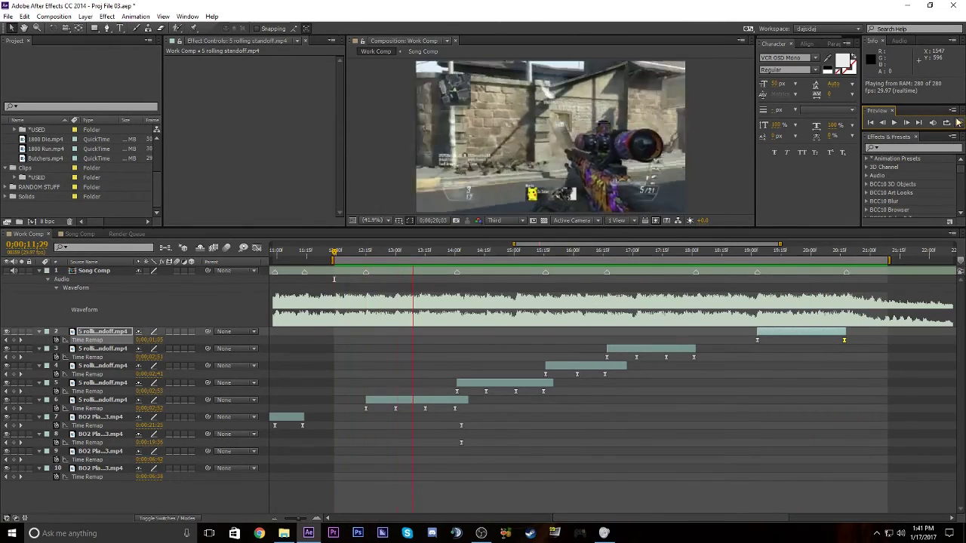
key("space")
key("space")
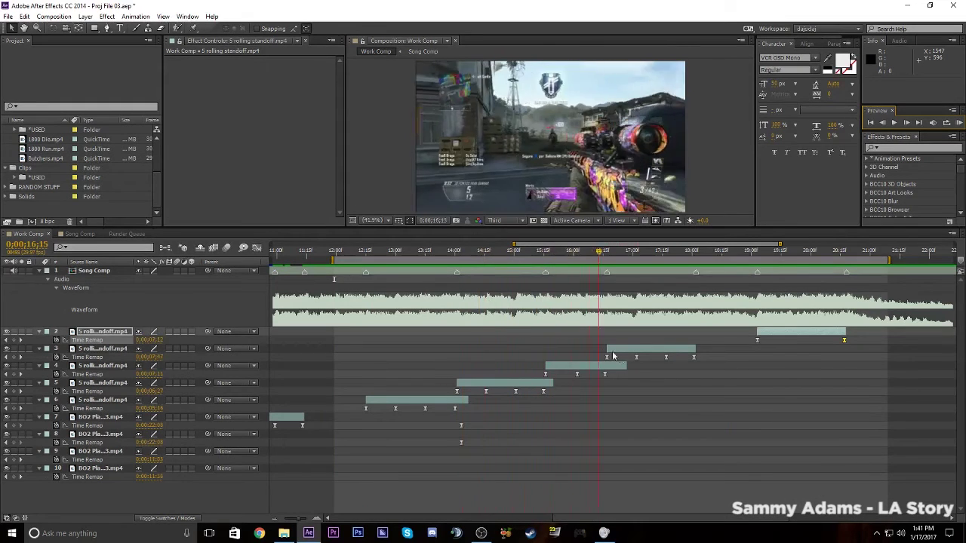
key("space")
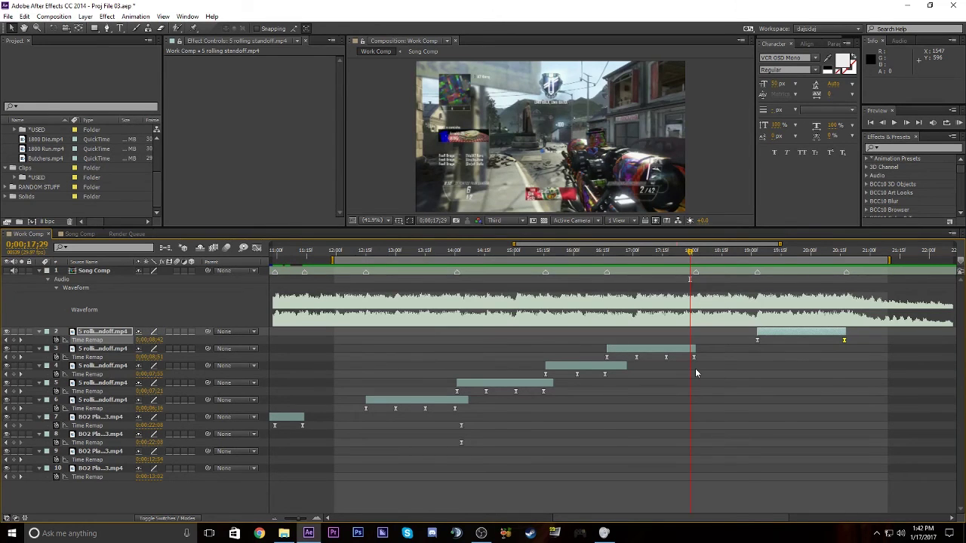
Scrub through the segments on layers 2 and 3, move the current time to 0;00;20;29, and RAM preview the work area
left_click(791, 256)
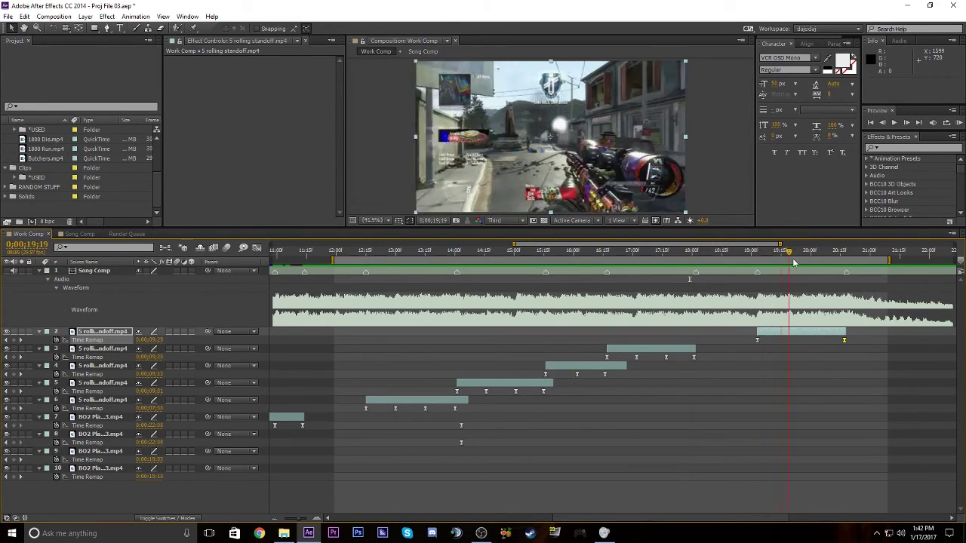
left_click_drag(793, 262, 676, 379)
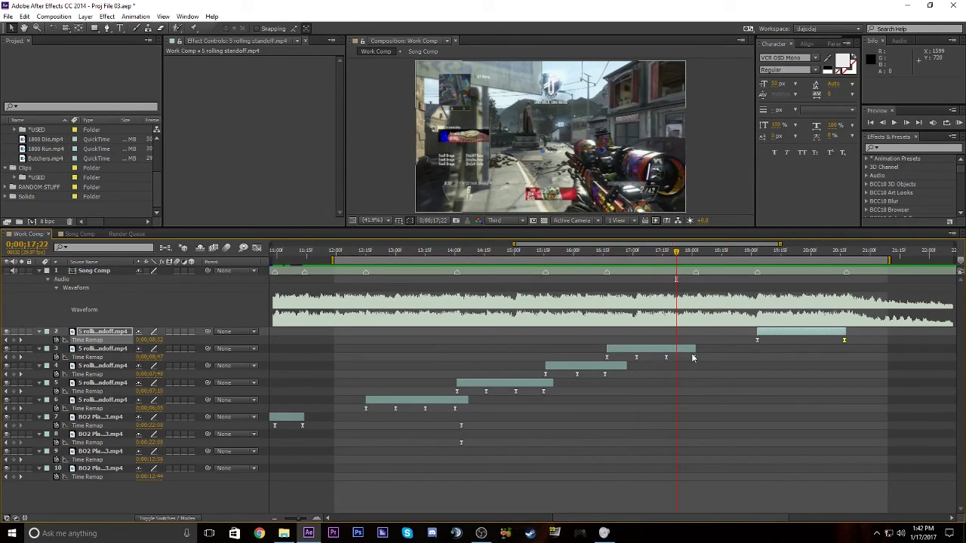
left_click(693, 356)
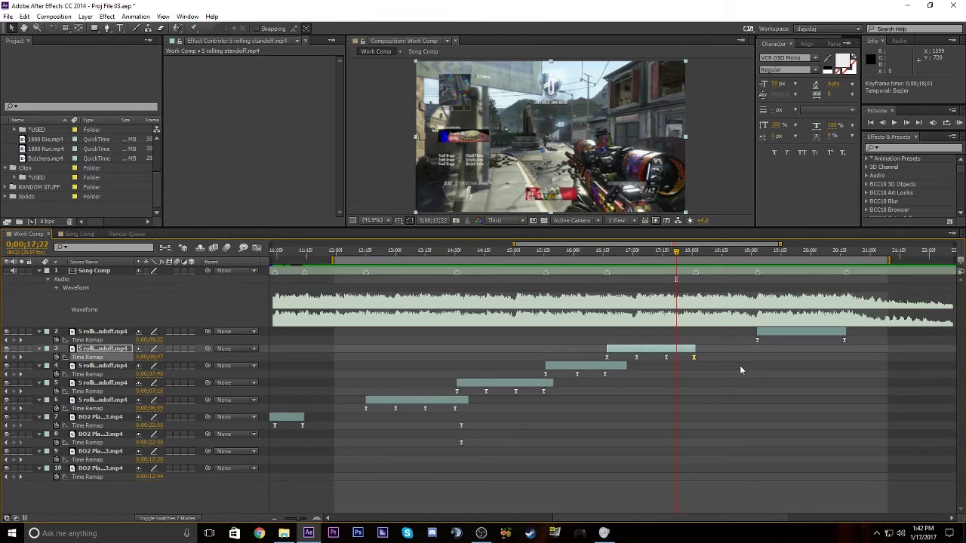
left_click_drag(847, 255, 868, 266)
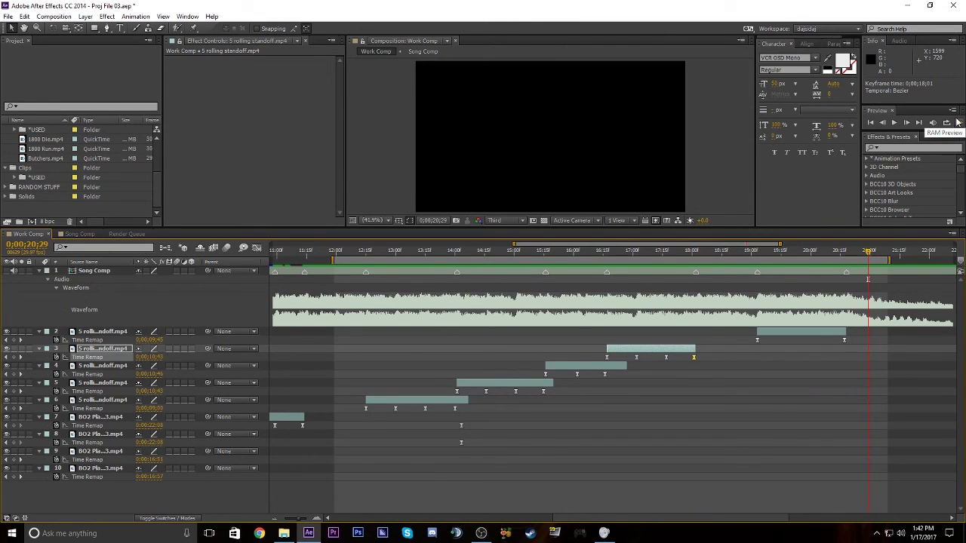
left_click(957, 122)
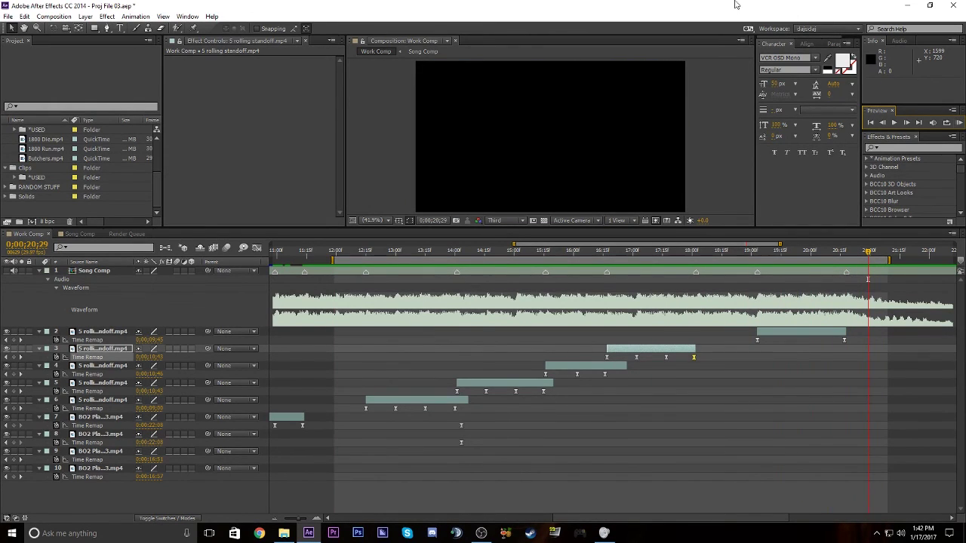
Save the project and deselect layer 3's last Time Remap keyframe
key("ctrl+s")
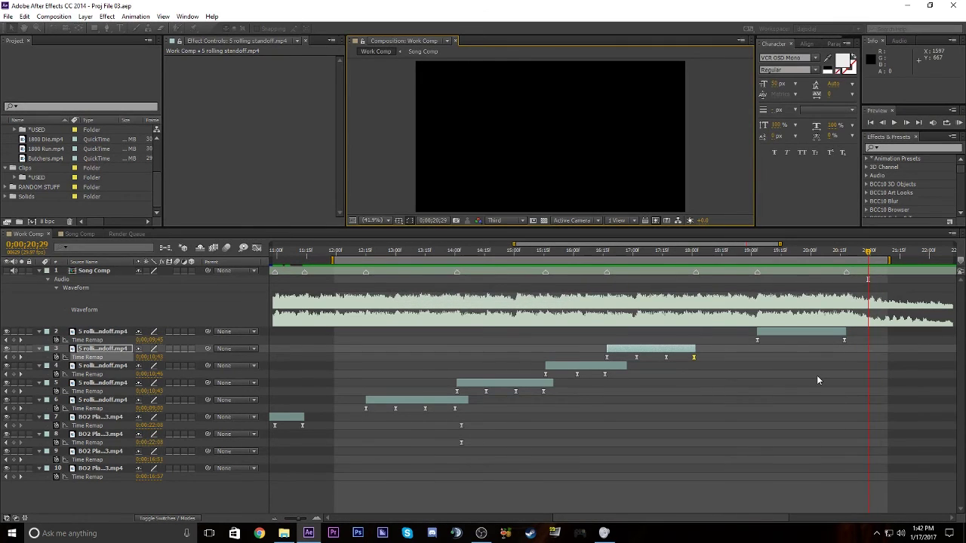
left_click(818, 380)
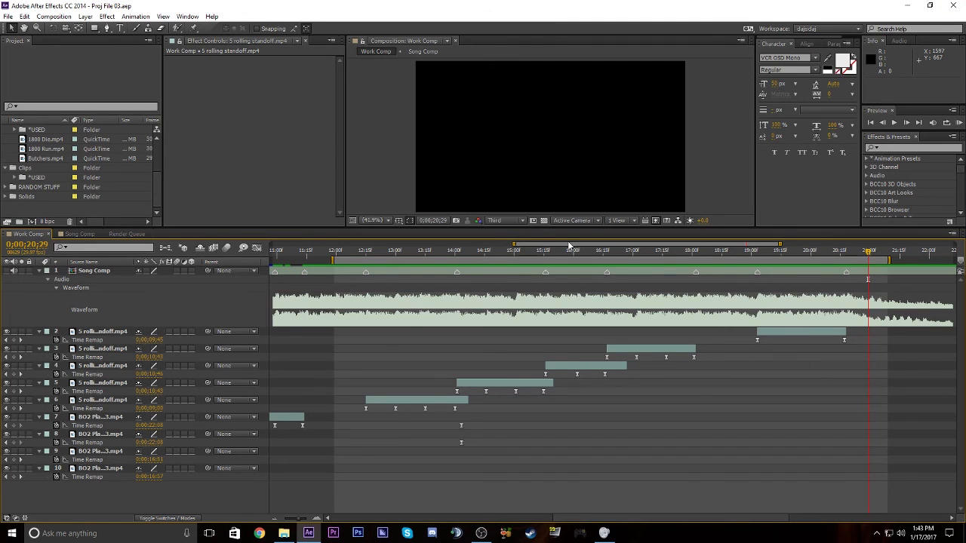
left_click_drag(567, 244, 181, 309)
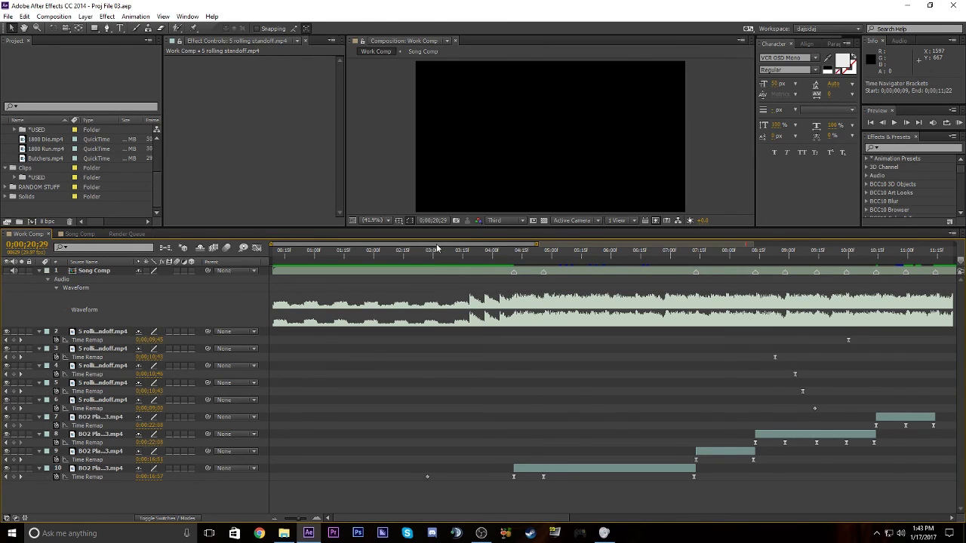
scroll(437, 249, "right", 1)
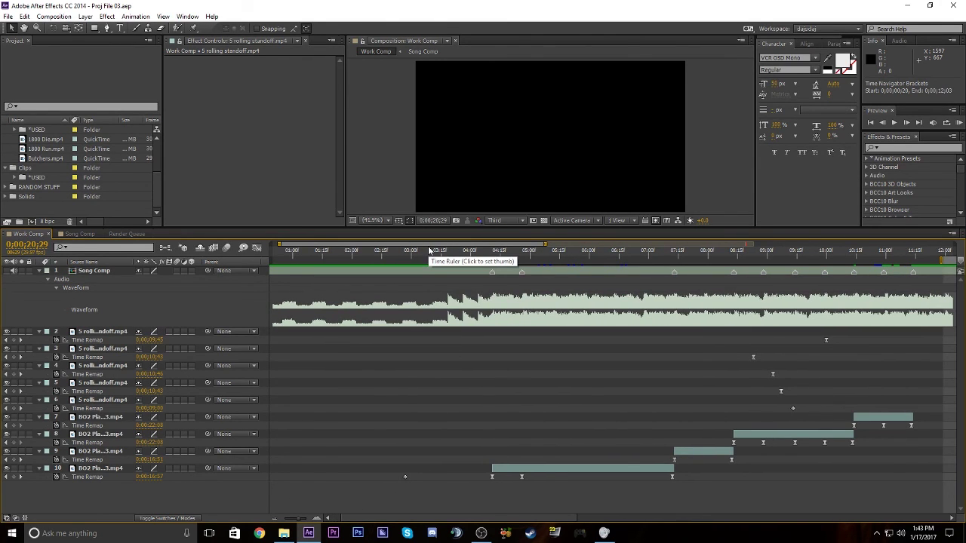
scroll(662, 307, "right", 10)
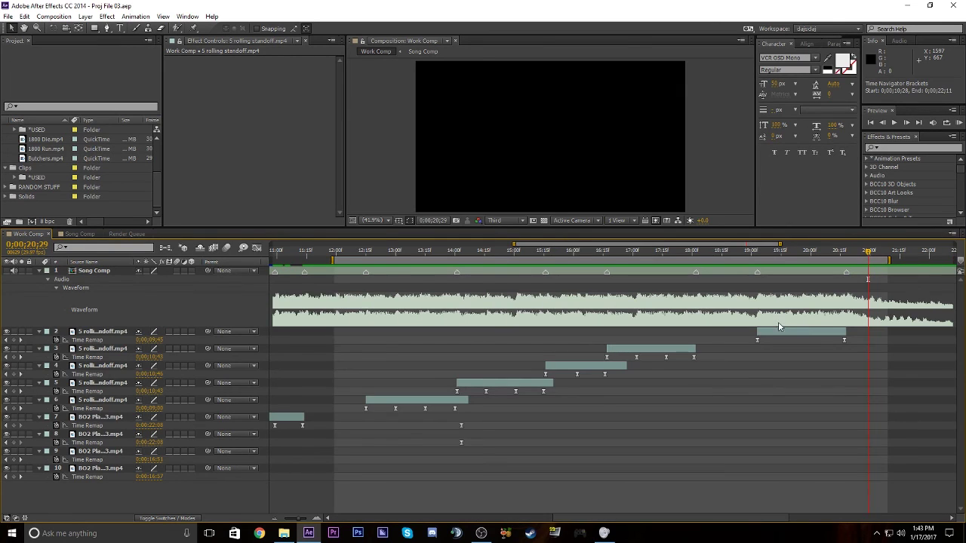